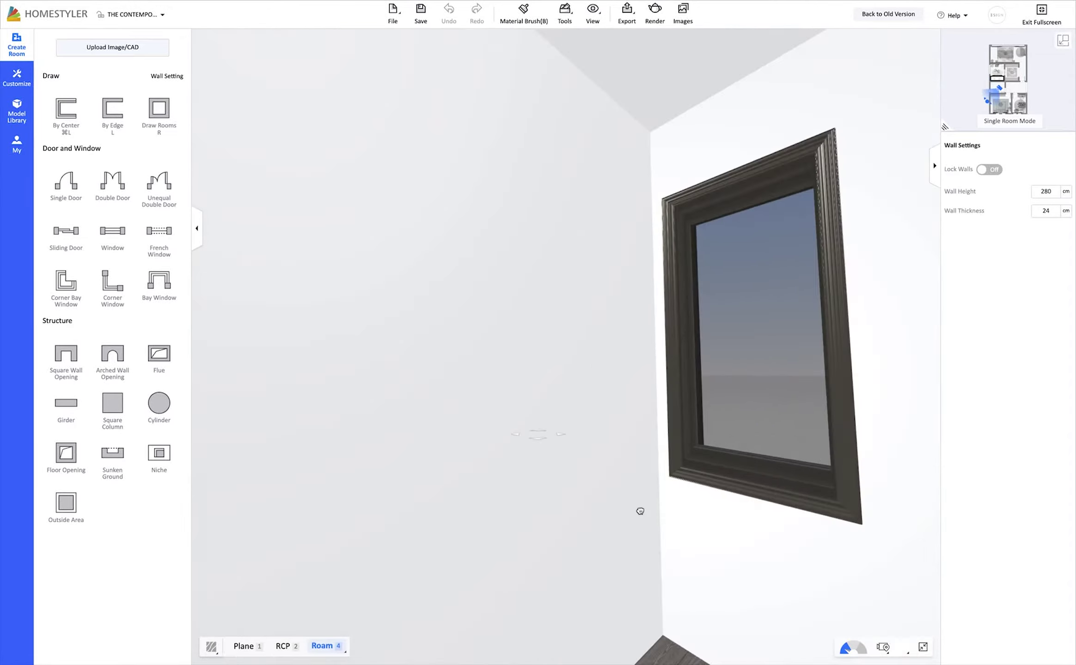
Switch to the 2D floor plan and zoom in on the bathroom
left_click(249, 647)
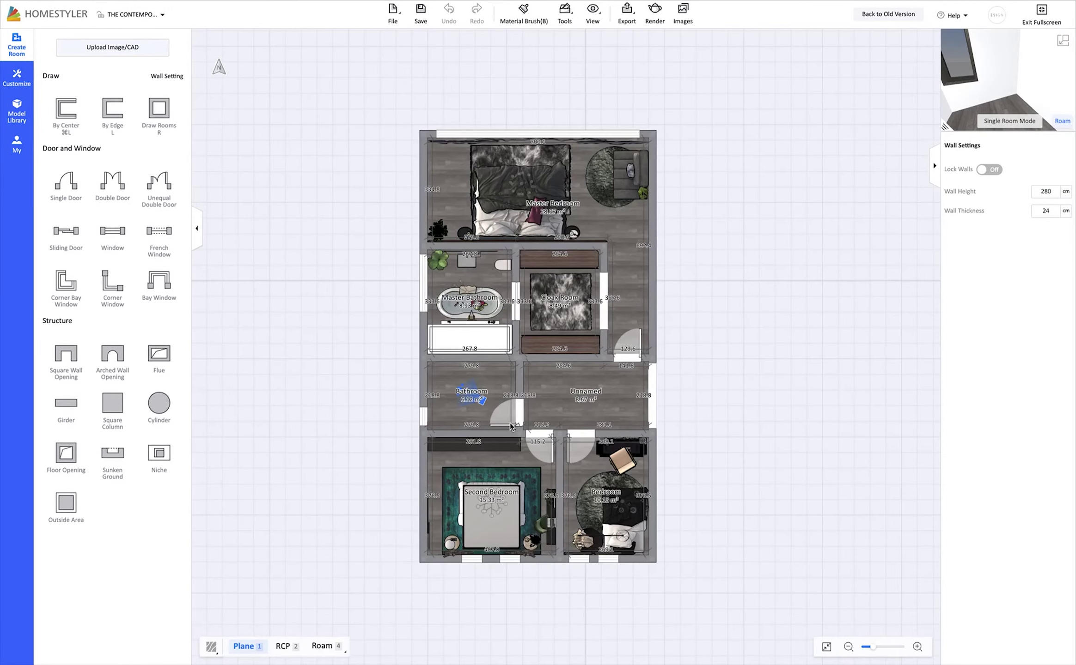
scroll(483, 391, "up", 2)
scroll(483, 392, "up", 3)
scroll(483, 392, "up", 2)
scroll(483, 392, "up", 1)
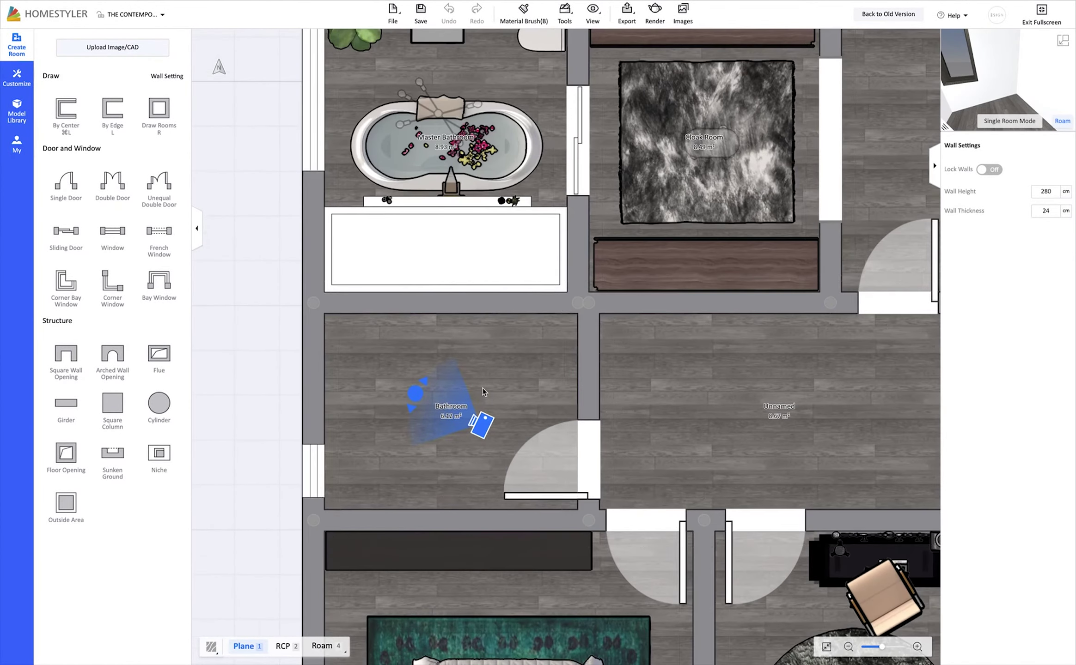
Start Interior Modeling for the Bathroom with object type Others
left_click(18, 81)
left_click(147, 90)
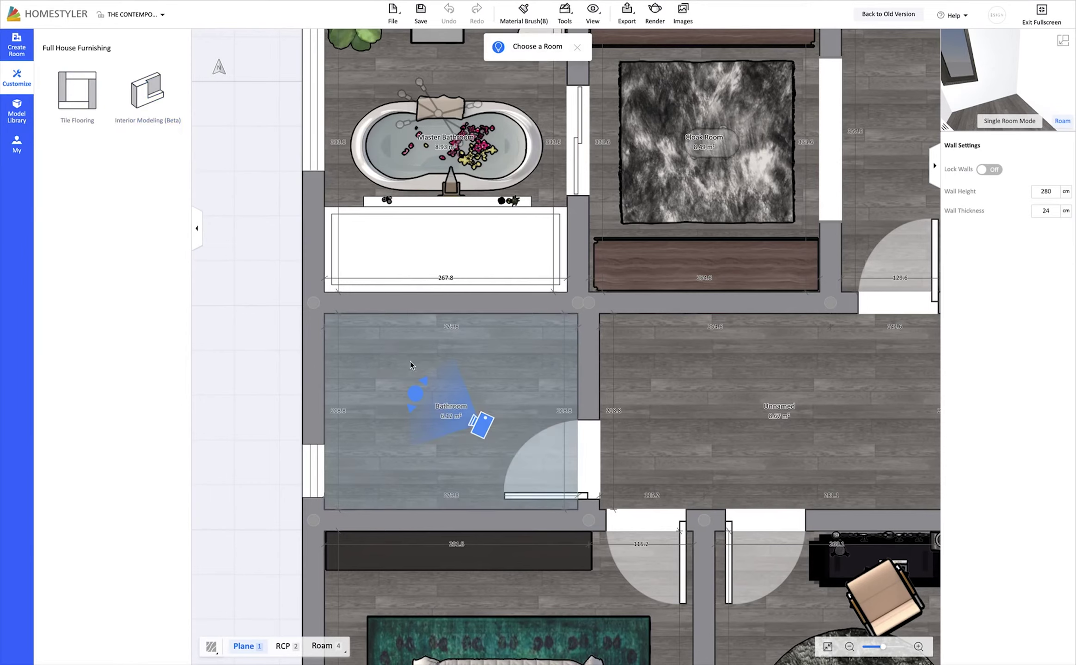
left_click(413, 365)
left_click(652, 178)
left_click(555, 263)
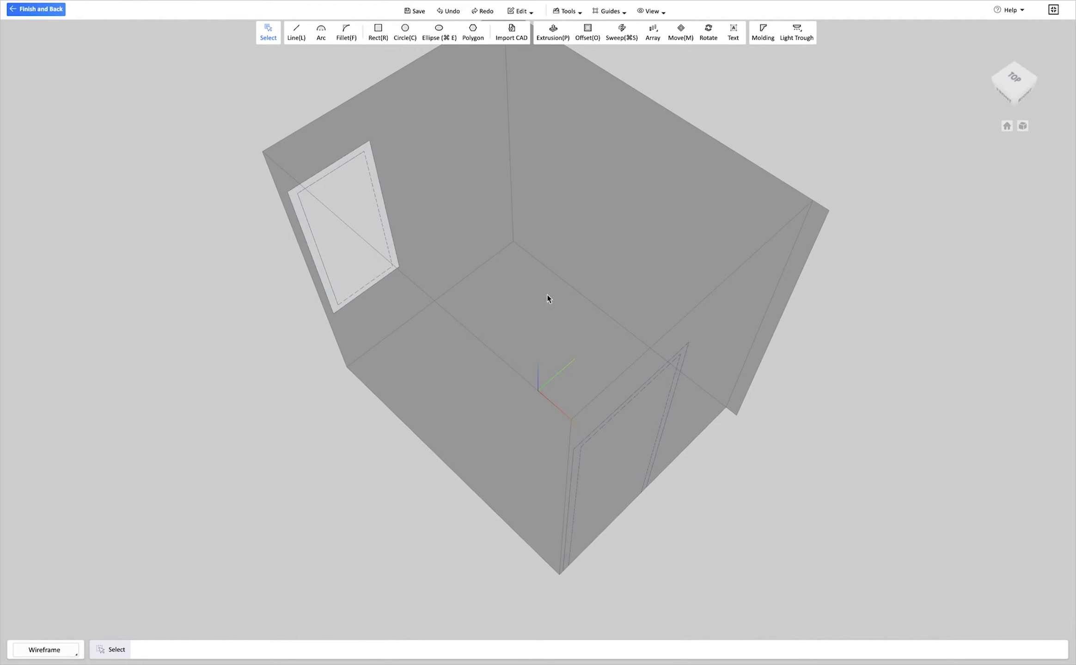
Draw a rectangle in the floor corner and extrude it into a thin slab
mouse_move(547, 294)
left_mouse_down()
mouse_move(777, 390)
mouse_move(726, 476)
mouse_move(307, 481)
mouse_move(528, 523)
mouse_move(389, 250)
mouse_move(413, 262)
left_mouse_up()
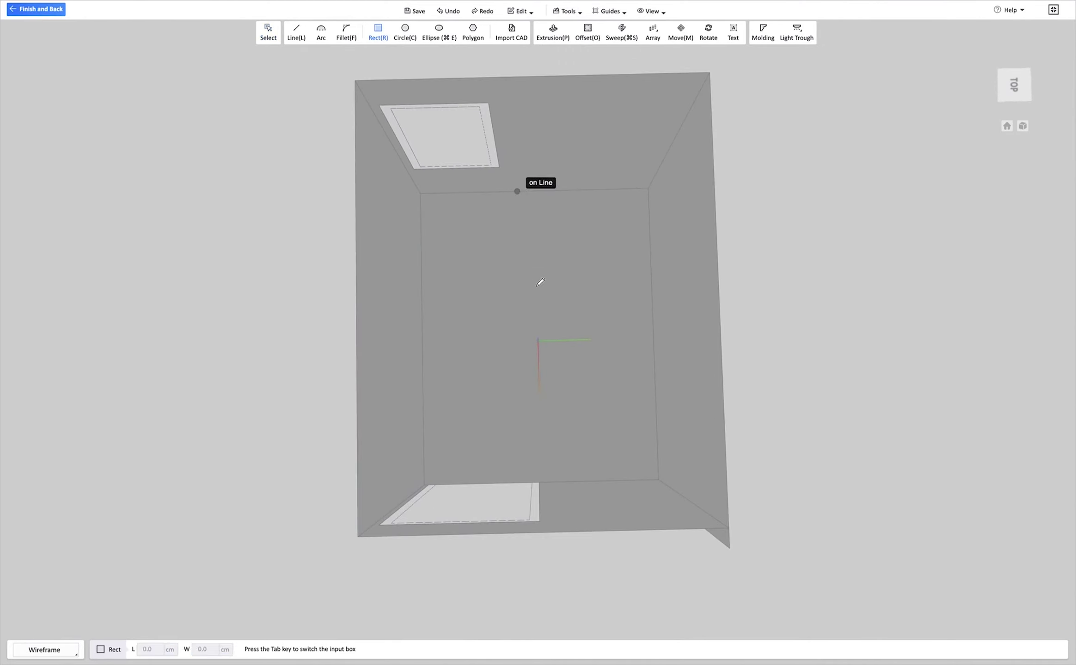
left_click(653, 331)
mouse_move(305, 79)
left_mouse_down()
mouse_move(609, 185)
mouse_move(631, 442)
left_mouse_up()
key("p")
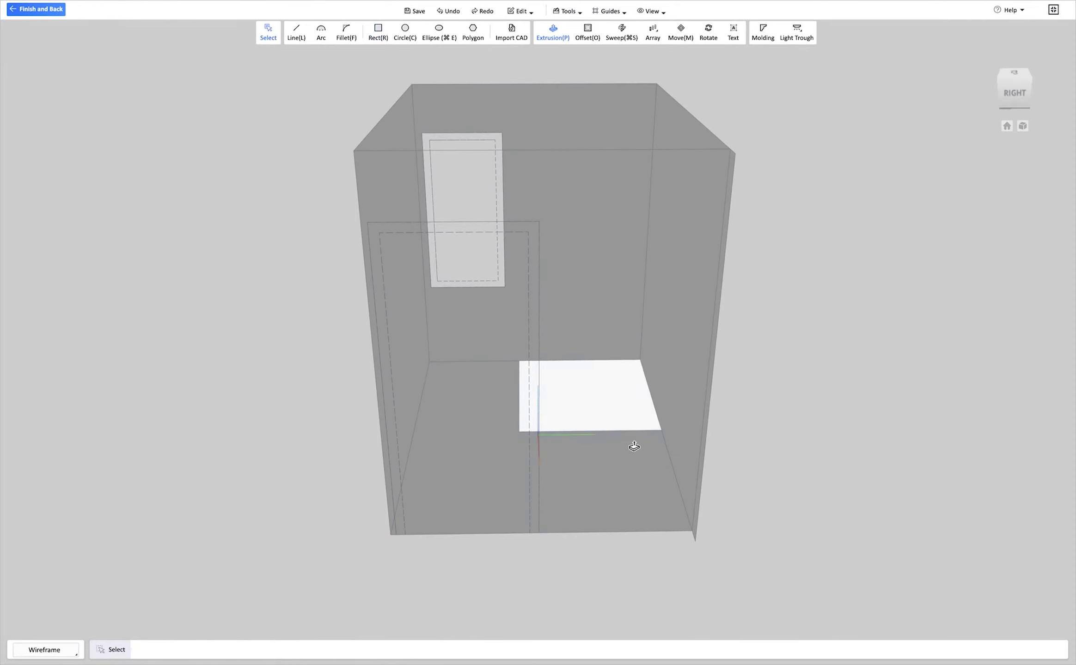
left_click(629, 423)
key("t")
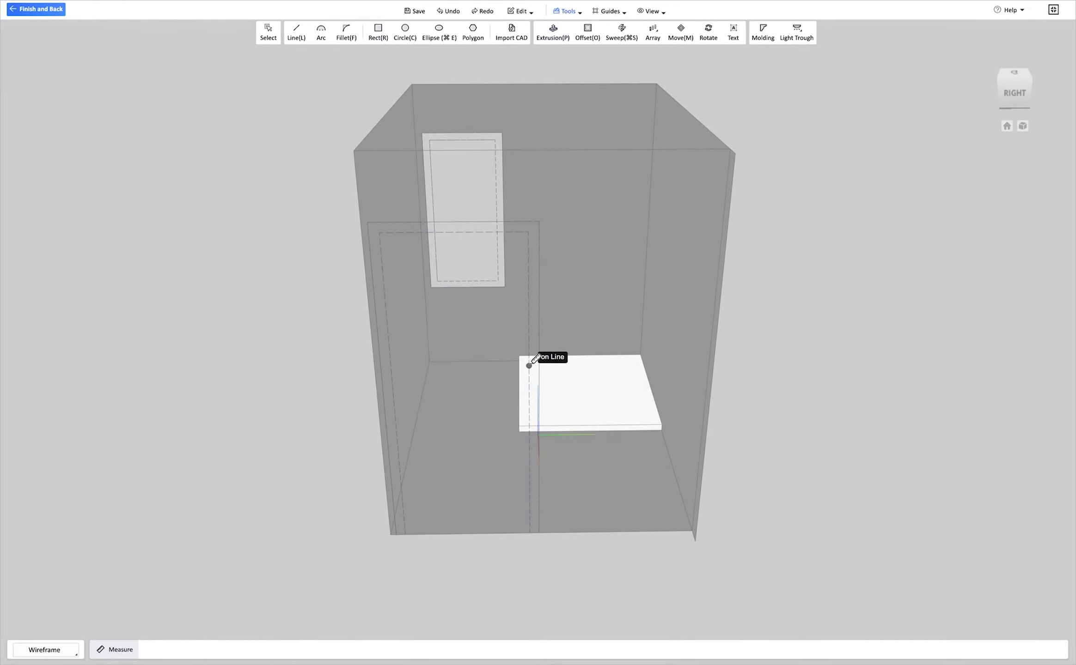
left_click(277, 32)
Inset the slab's top face, extrude the inner face, and finish modelling
left_click_drag(600, 341, 454, 488)
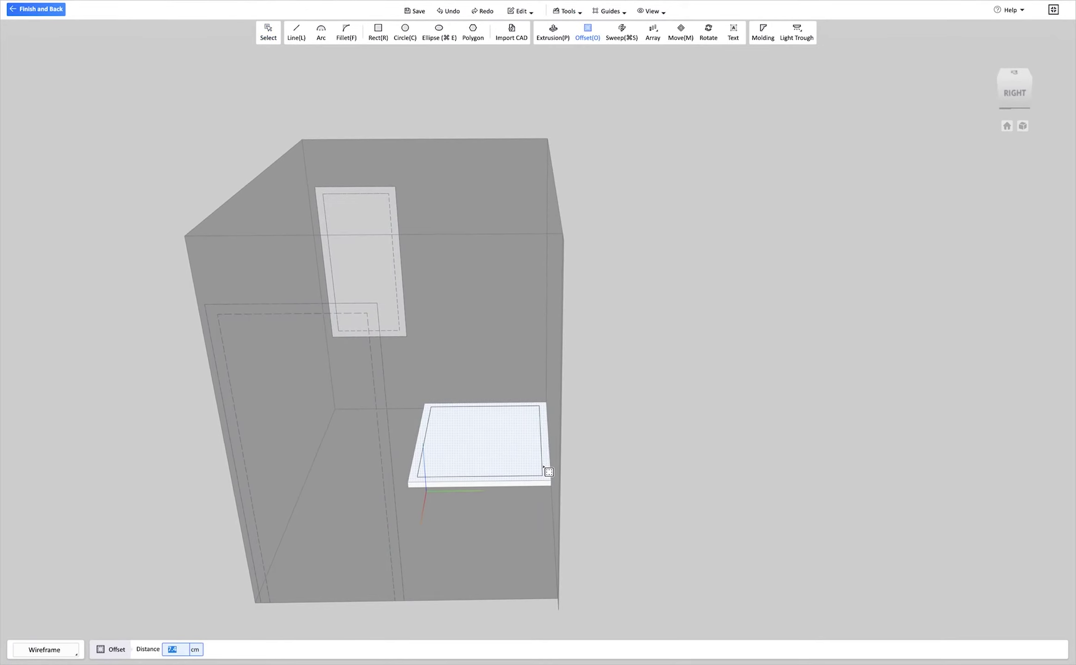
left_click(549, 471)
key("p")
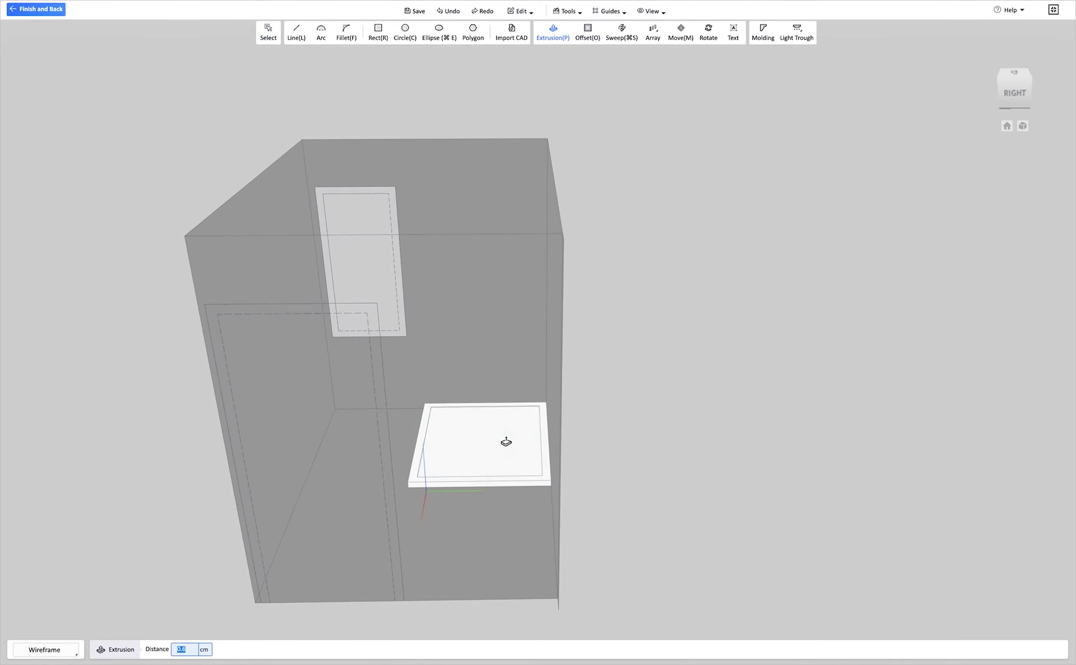
mouse_move(518, 481)
left_mouse_down()
mouse_move(523, 520)
mouse_move(504, 563)
left_mouse_up()
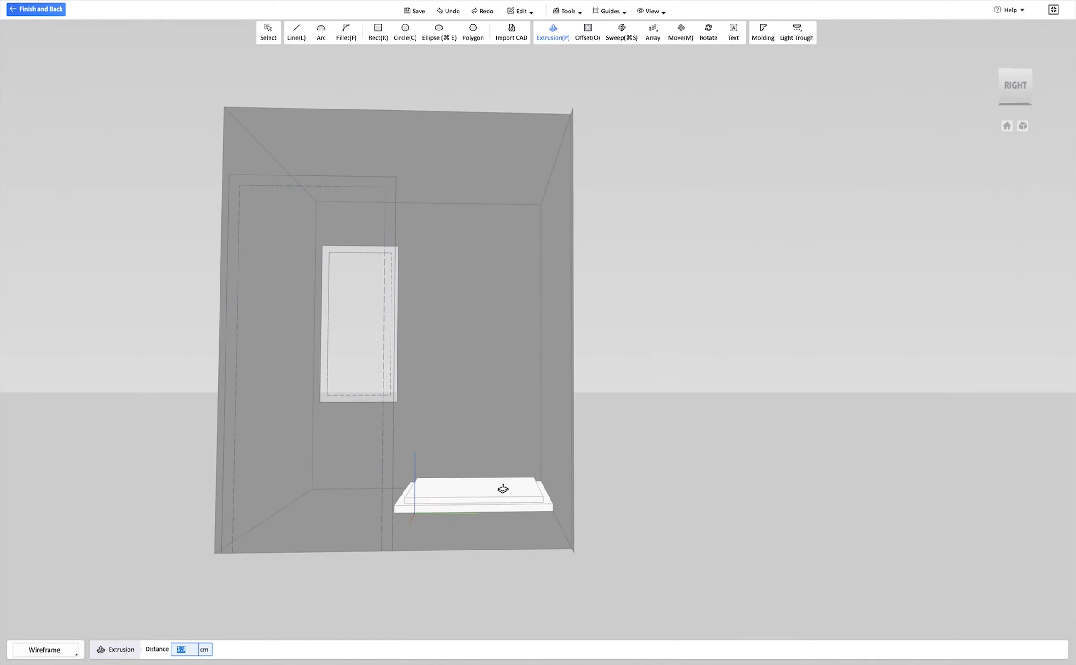
left_click(46, 8)
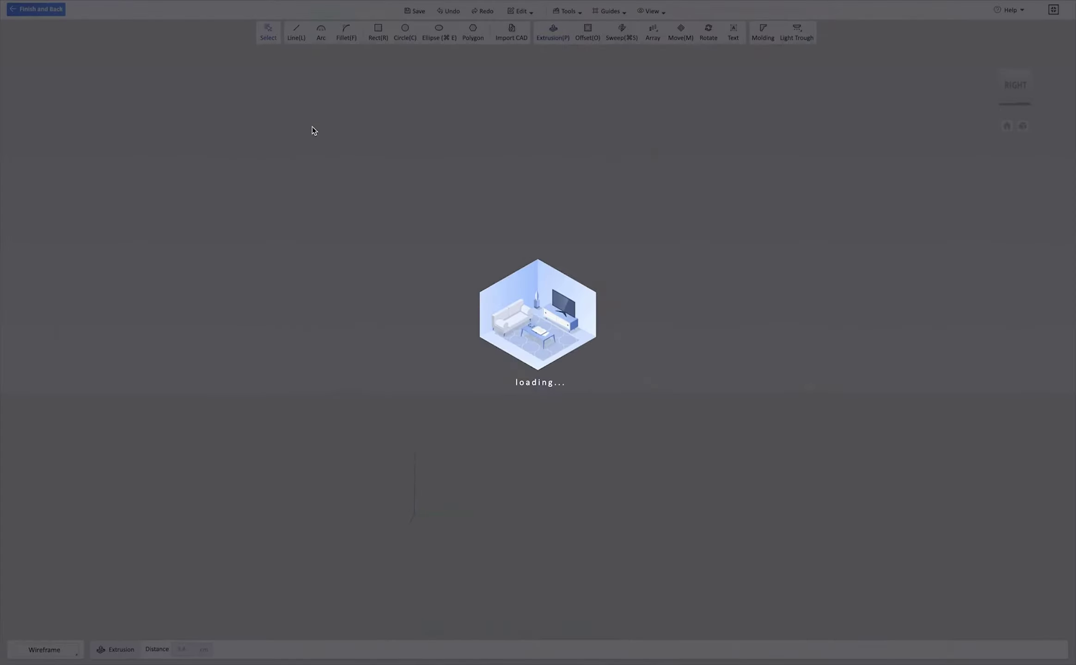
Switch to the first-person view and browse Model Library > Construction > Doors
left_click(310, 648)
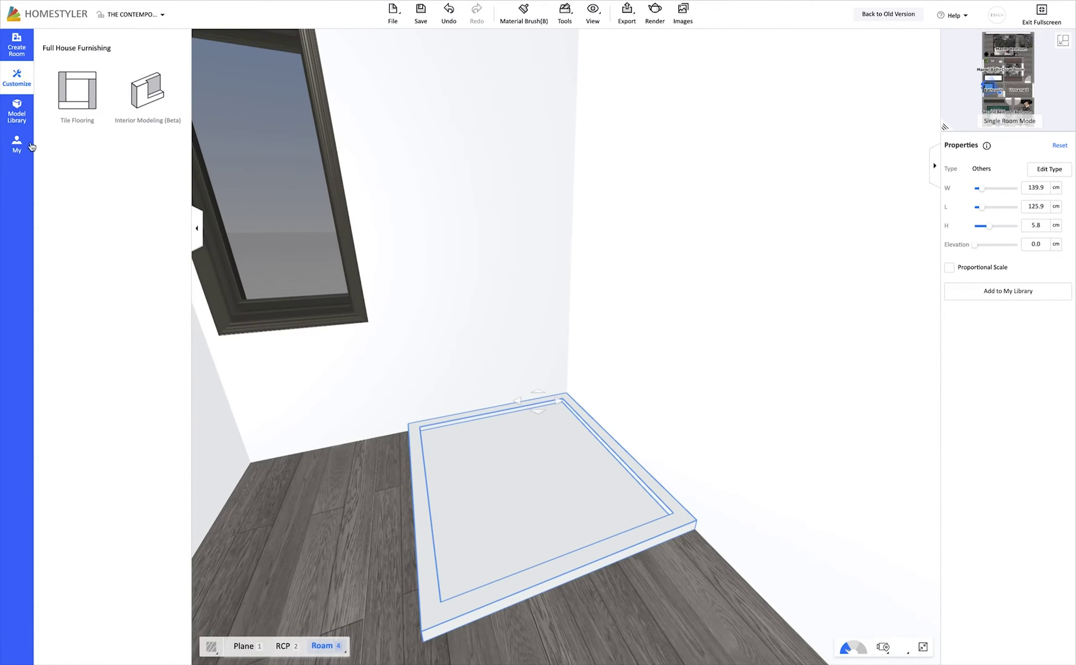
left_click(22, 148)
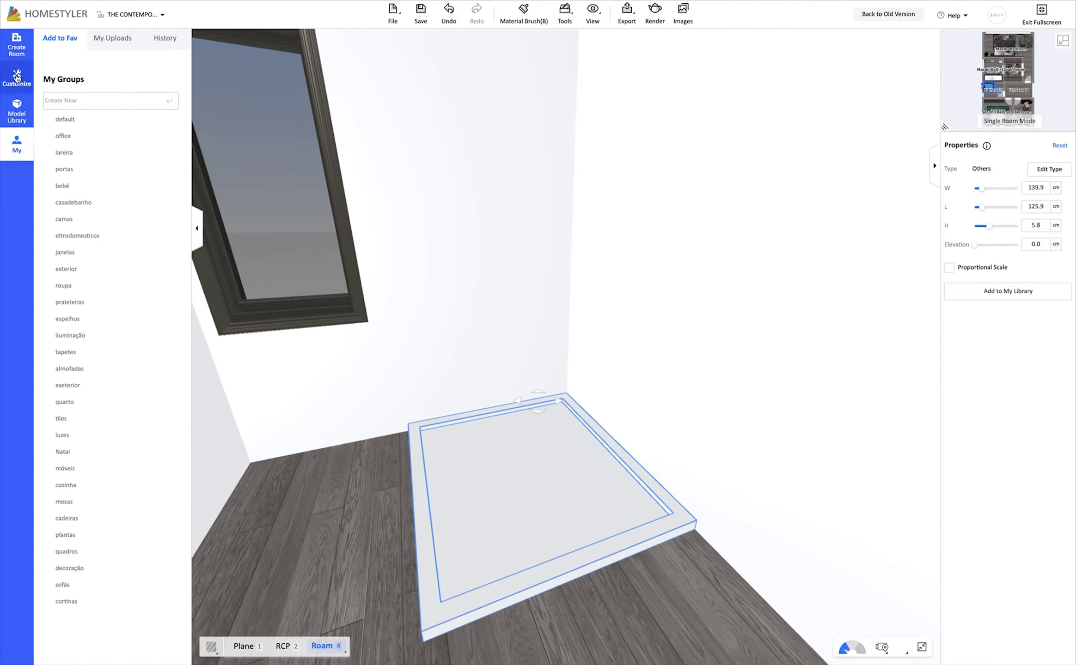
left_click(16, 110)
left_click(18, 153)
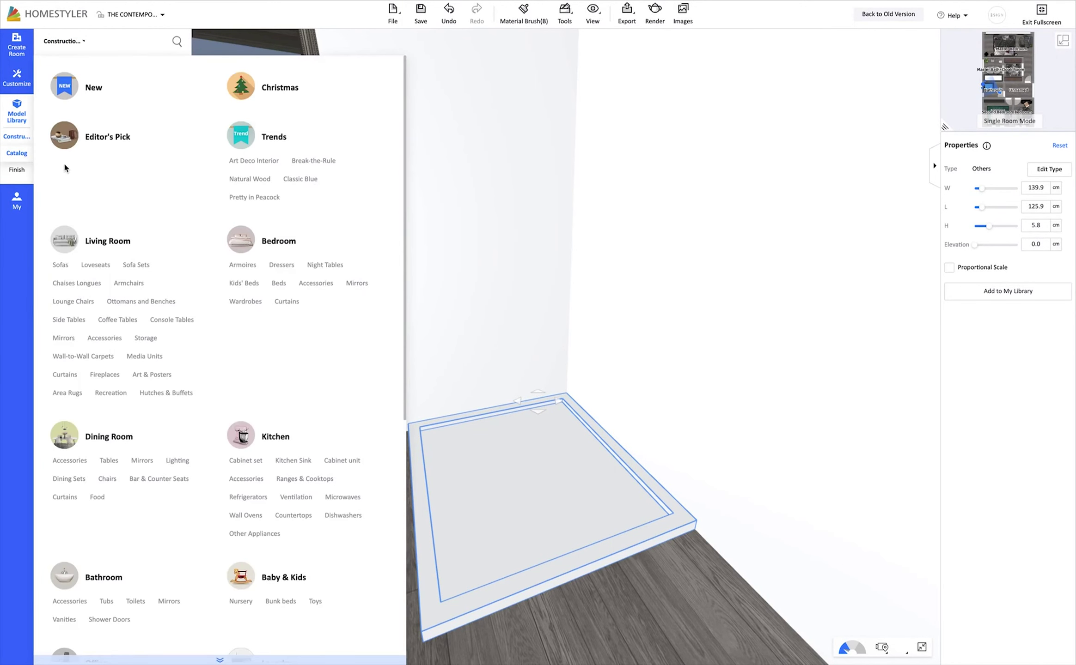
left_click(24, 135)
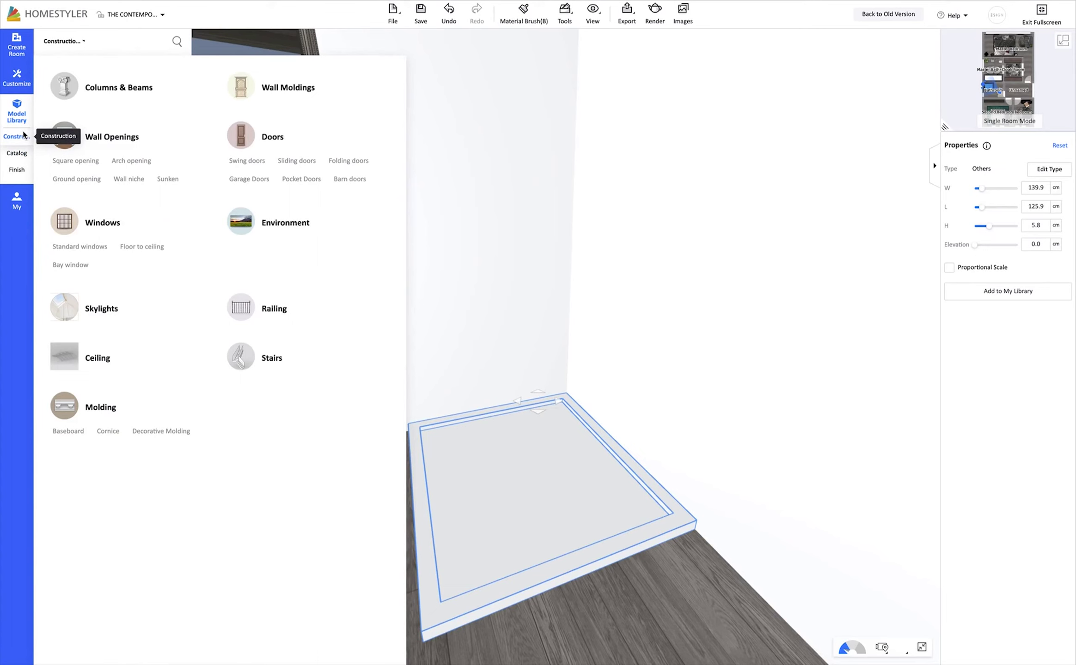
left_click(272, 138)
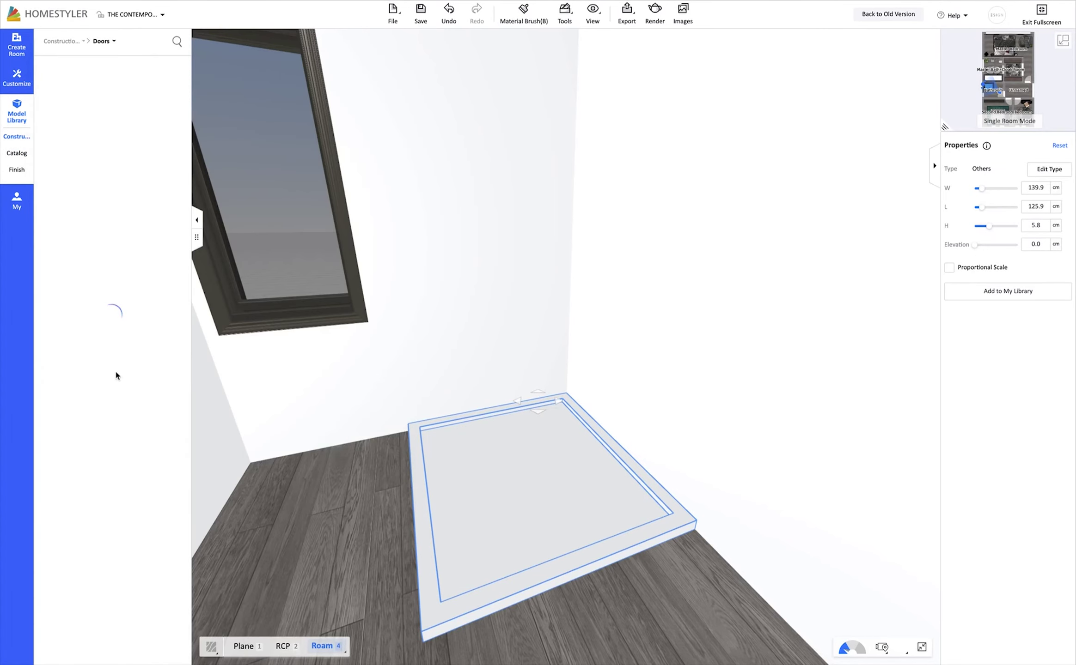
Place a slim glass door by the shower tray, then reopen the tray in the modelling editor
scroll(113, 370, "down", 2)
scroll(113, 369, "down", 2)
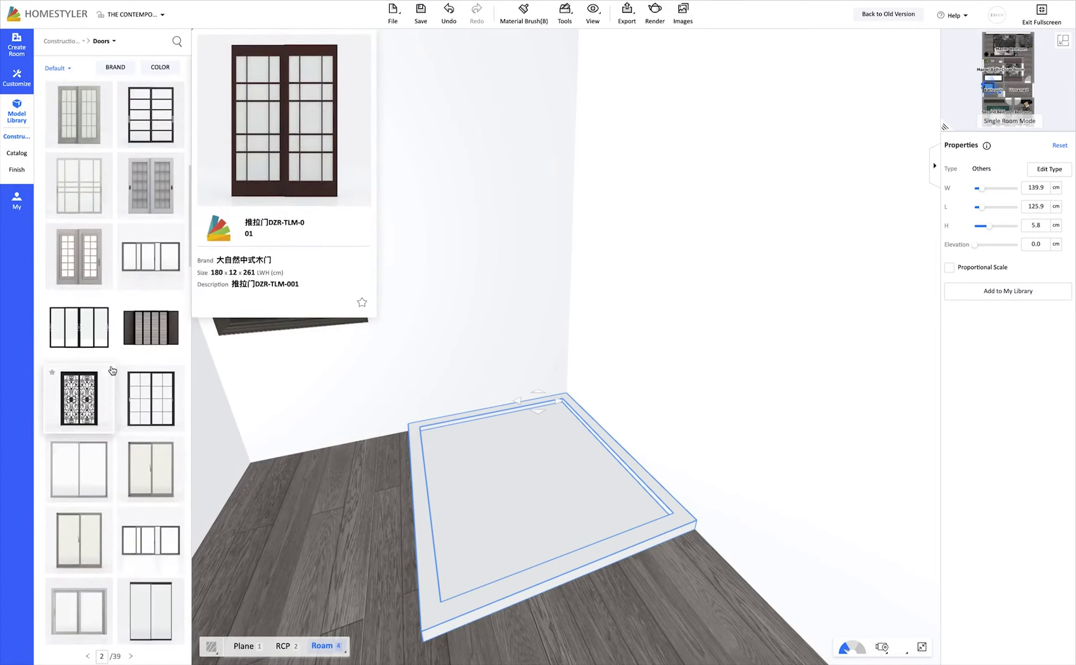
scroll(112, 371, "down", 2)
scroll(112, 371, "down", 2)
scroll(113, 371, "down", 2)
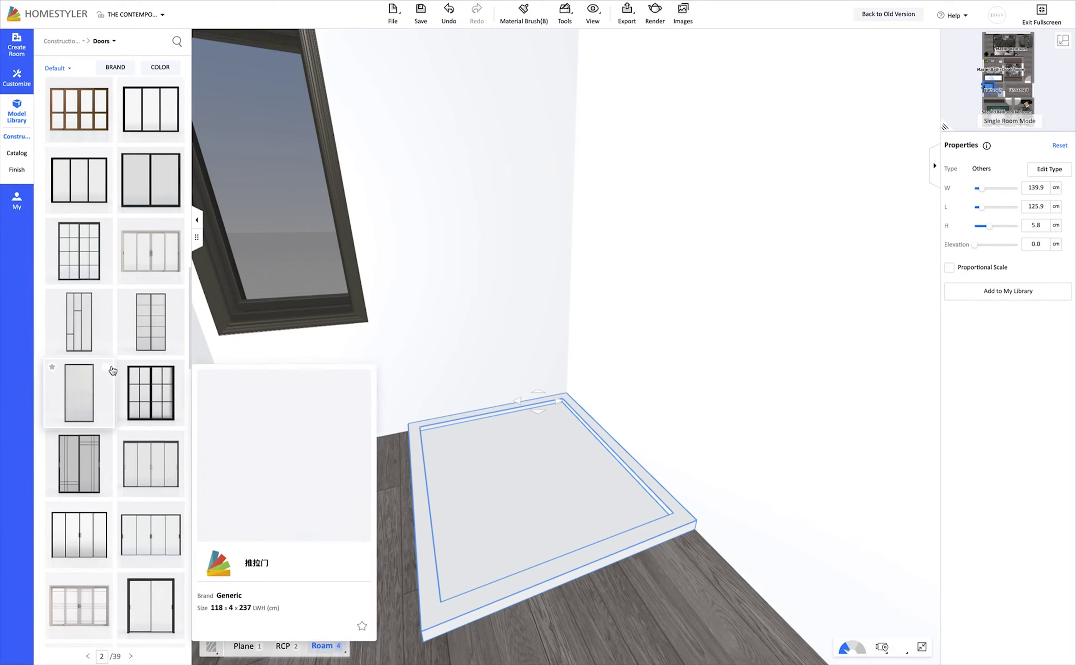
left_click_drag(112, 371, 415, 533)
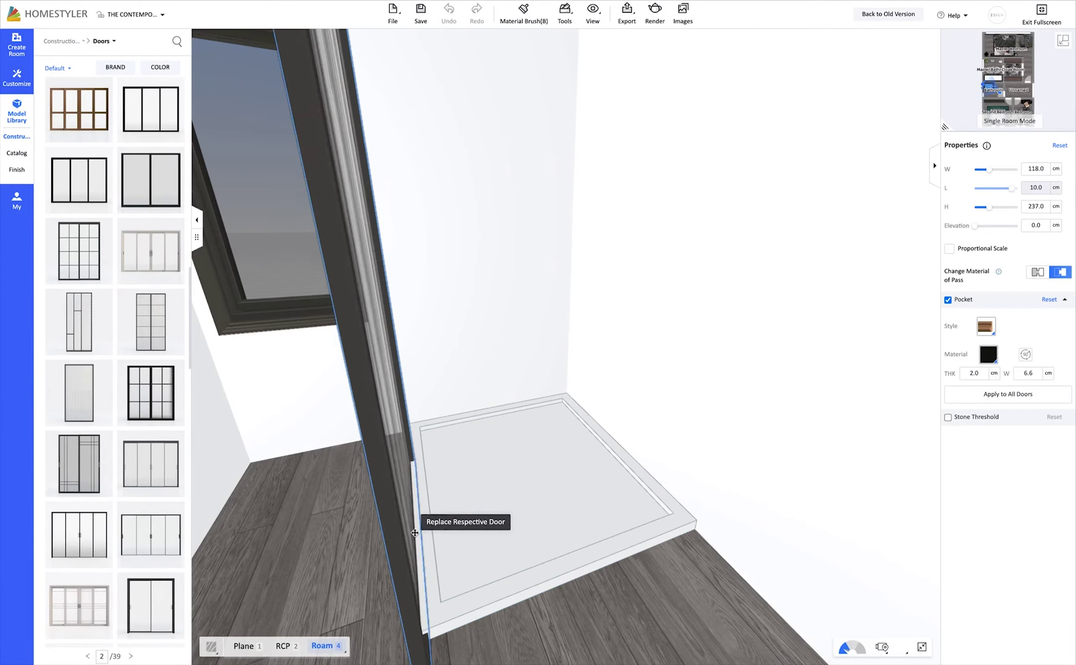
mouse_move(414, 533)
left_mouse_down()
mouse_move(513, 487)
mouse_move(618, 542)
left_mouse_up()
scroll(513, 488, "down", 2)
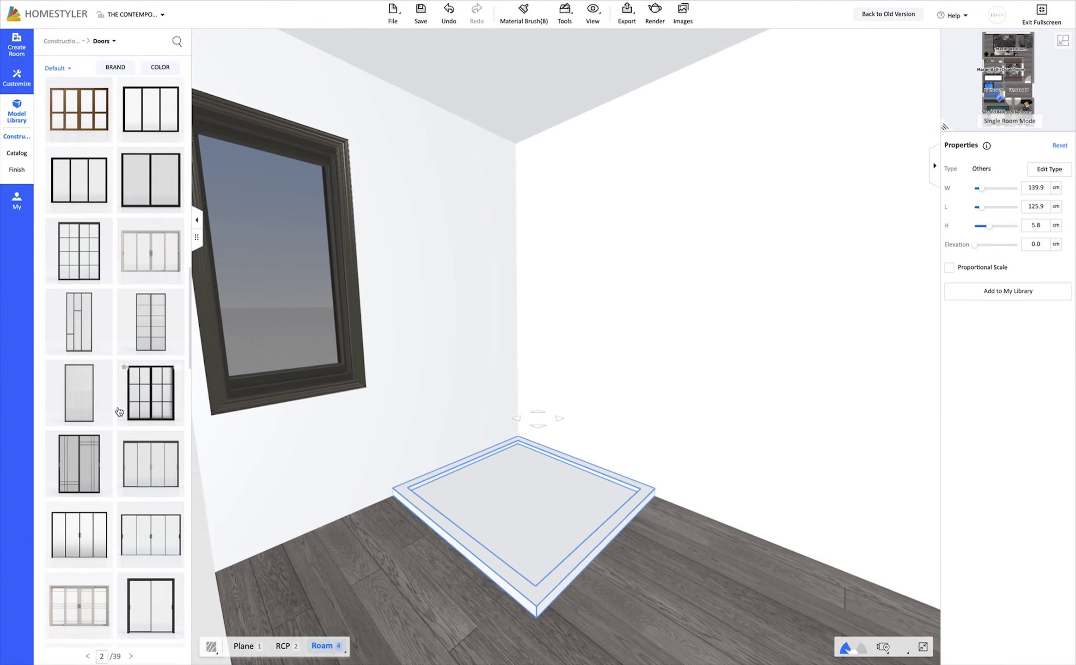
mouse_move(119, 408)
left_mouse_down()
mouse_move(602, 522)
mouse_move(456, 530)
left_mouse_up()
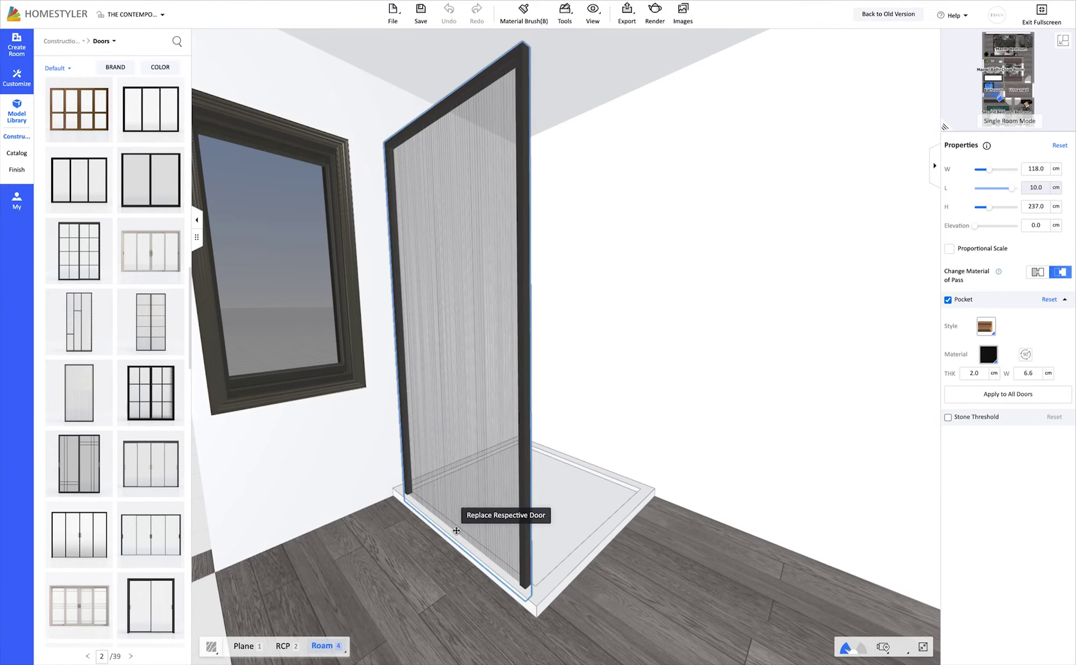
left_click(559, 490)
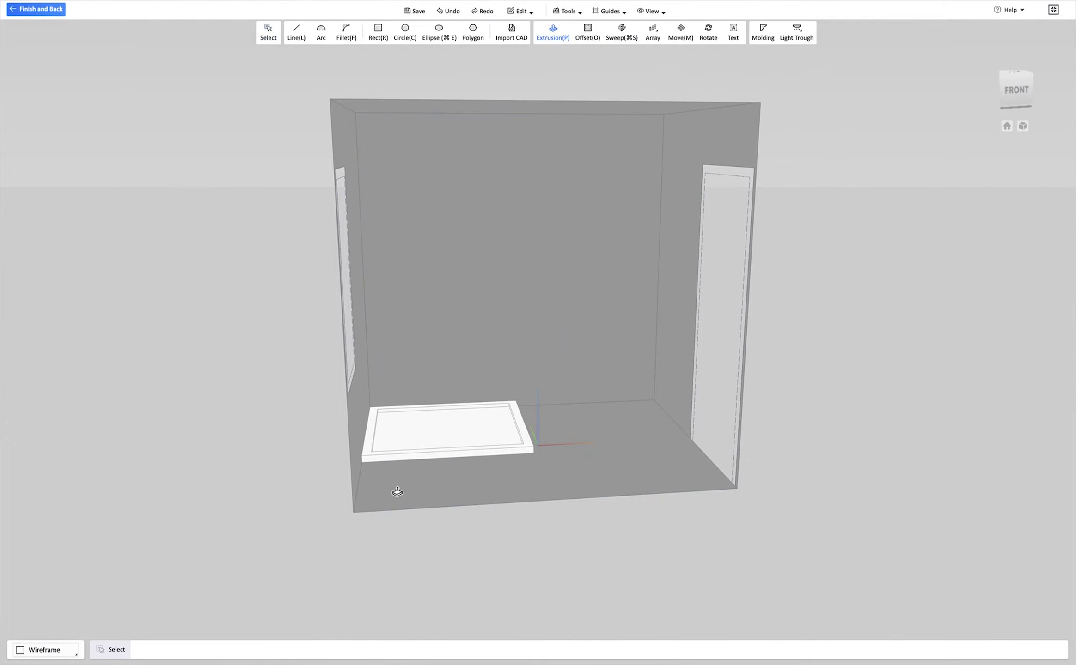
Outline a tall wall panel beside the shower tray with the Line tool
middle_click_drag(438, 463, 432, 461)
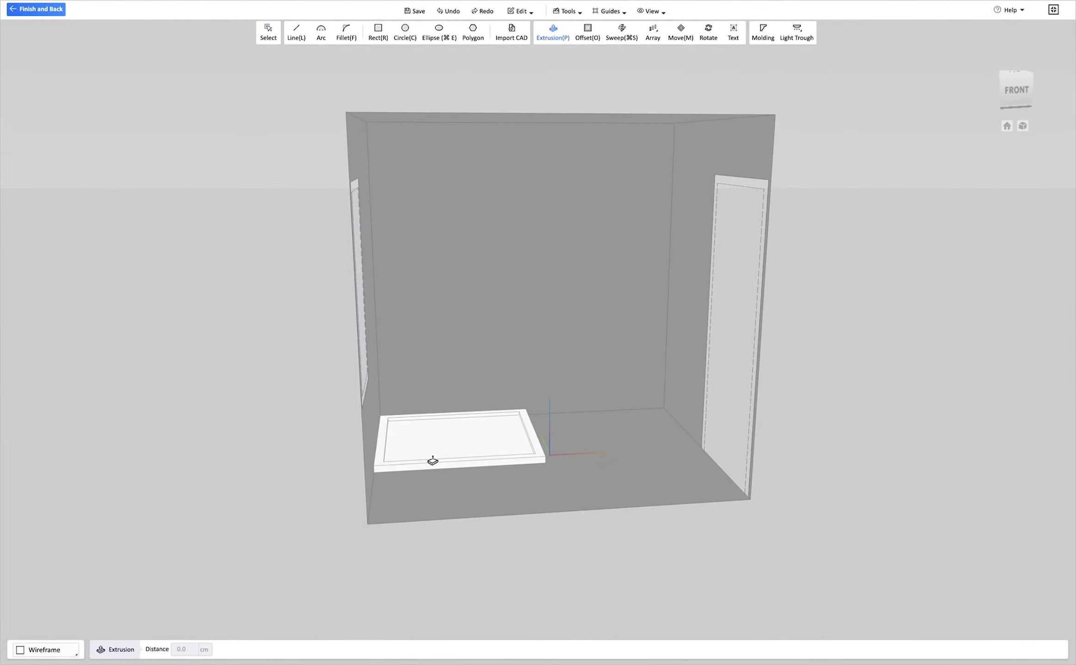
left_click(297, 33)
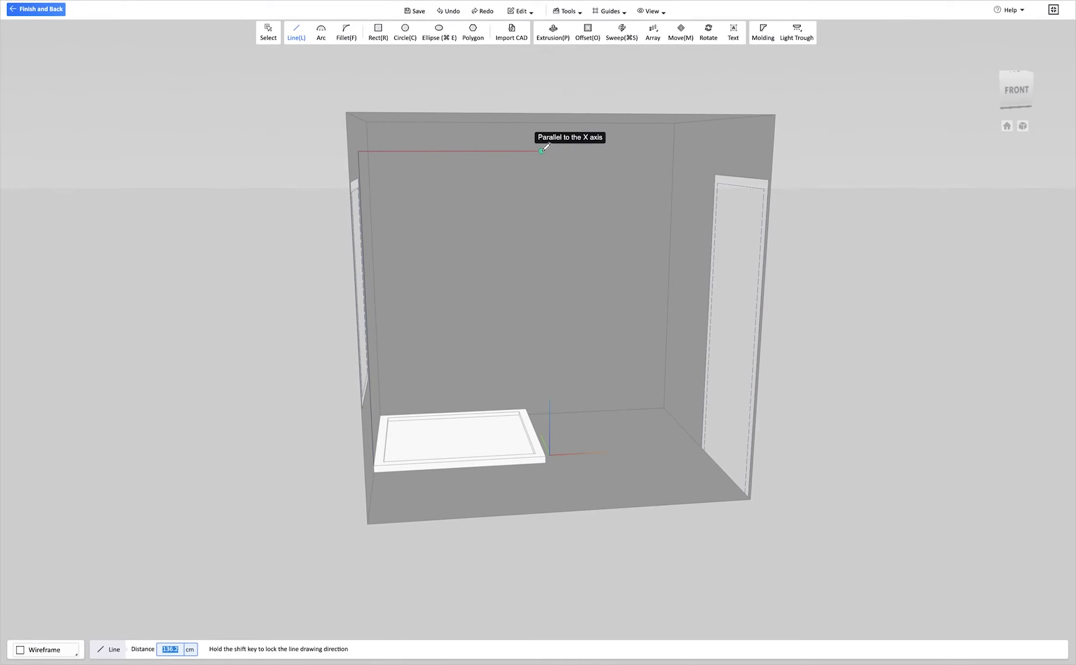
left_click(546, 454)
mouse_move(577, 479)
right_mouse_down()
mouse_move(643, 445)
mouse_move(379, 464)
mouse_move(632, 325)
right_mouse_up()
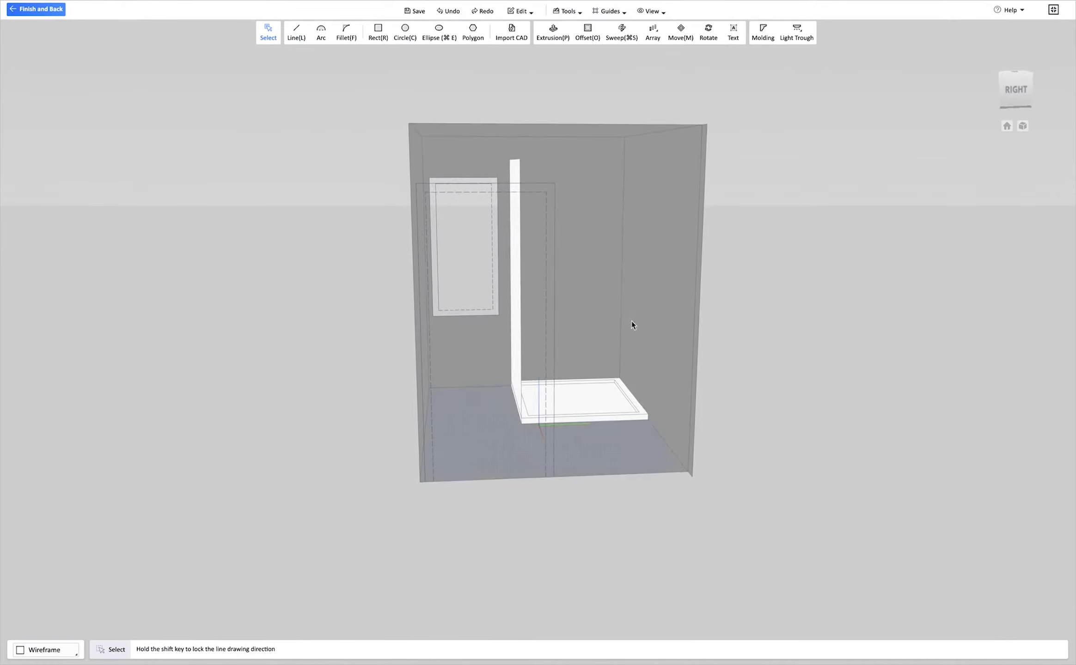
Extrude the panel to about 7.4 cm thick
left_click(527, 341)
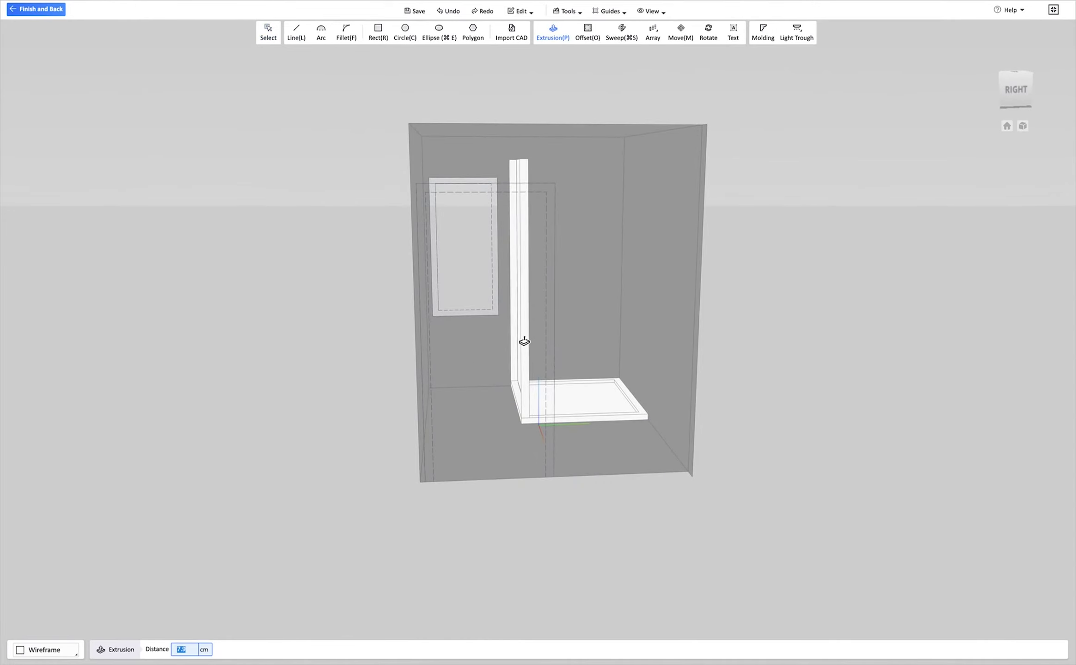
mouse_move(444, 434)
right_mouse_down()
mouse_move(833, 336)
mouse_move(452, 437)
mouse_move(530, 490)
mouse_move(292, 456)
mouse_move(456, 471)
mouse_move(589, 405)
mouse_move(596, 509)
right_mouse_up()
left_click(300, 444)
left_click(302, 444)
left_click(594, 408)
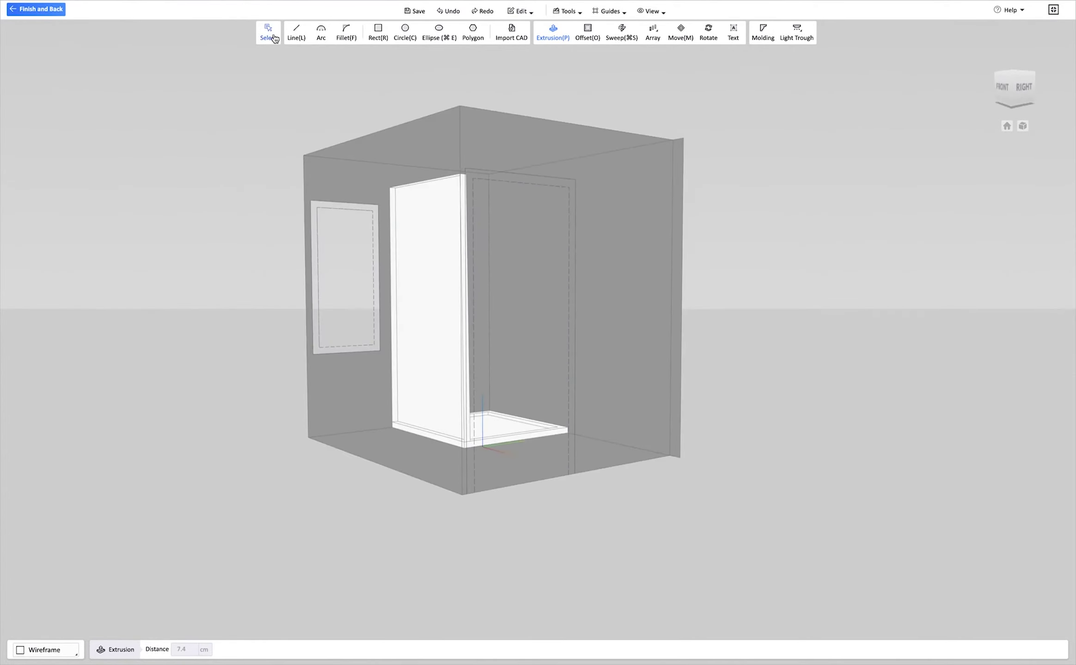
right_click_drag(408, 437, 195, 468)
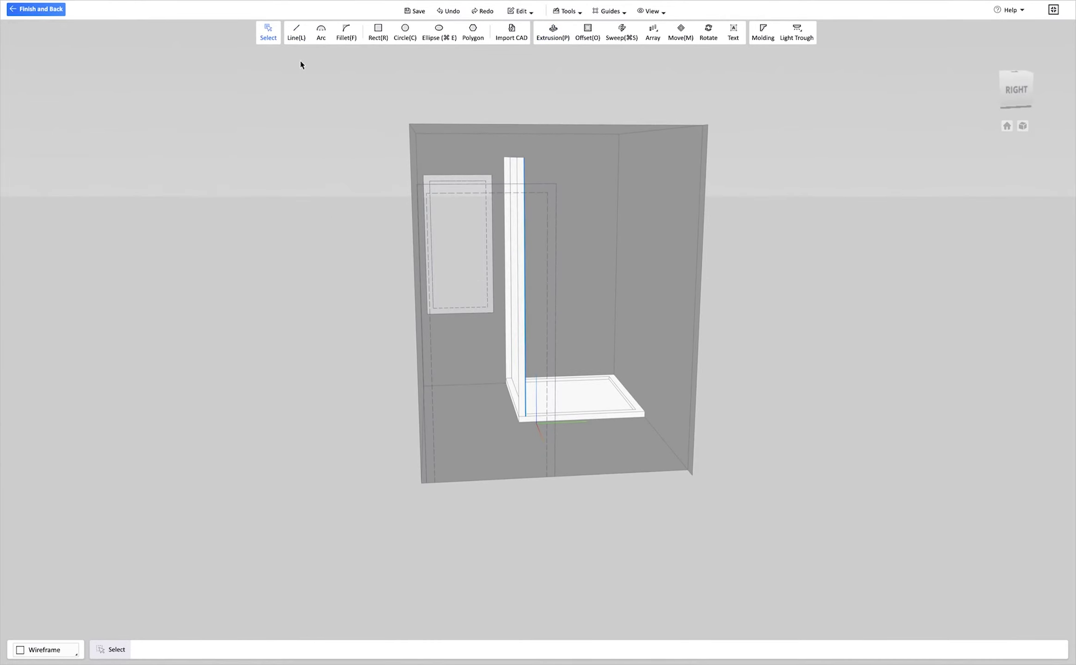
key("l")
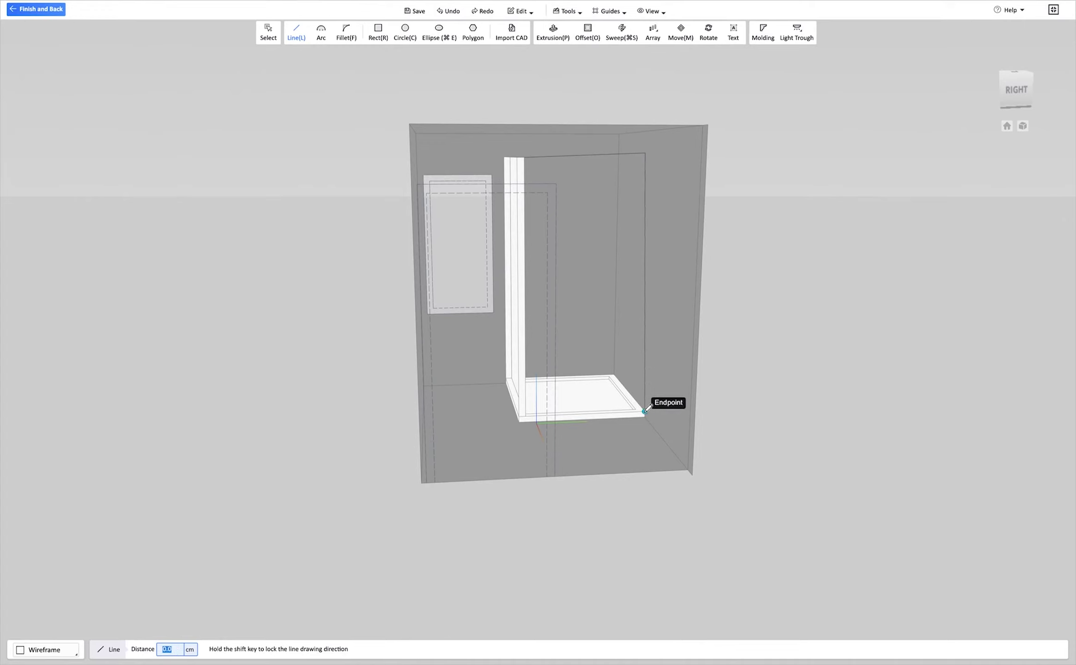
Close the new panel outline, then copy the white panel and discard the copy
left_click(524, 157)
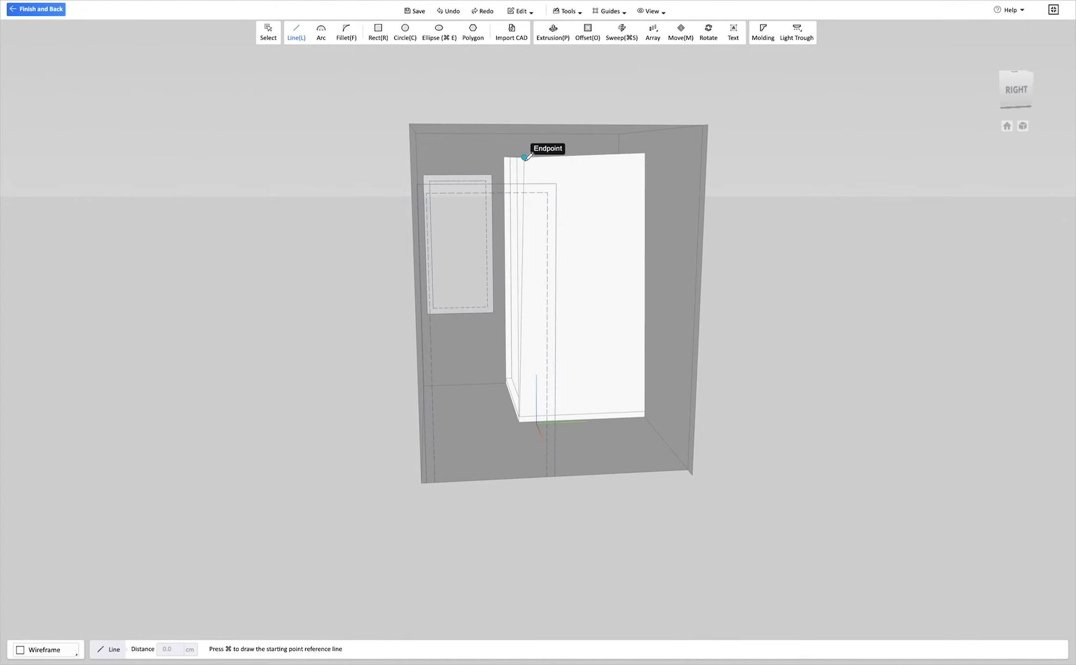
key("Escape")
middle_click_drag(901, 527, 444, 454)
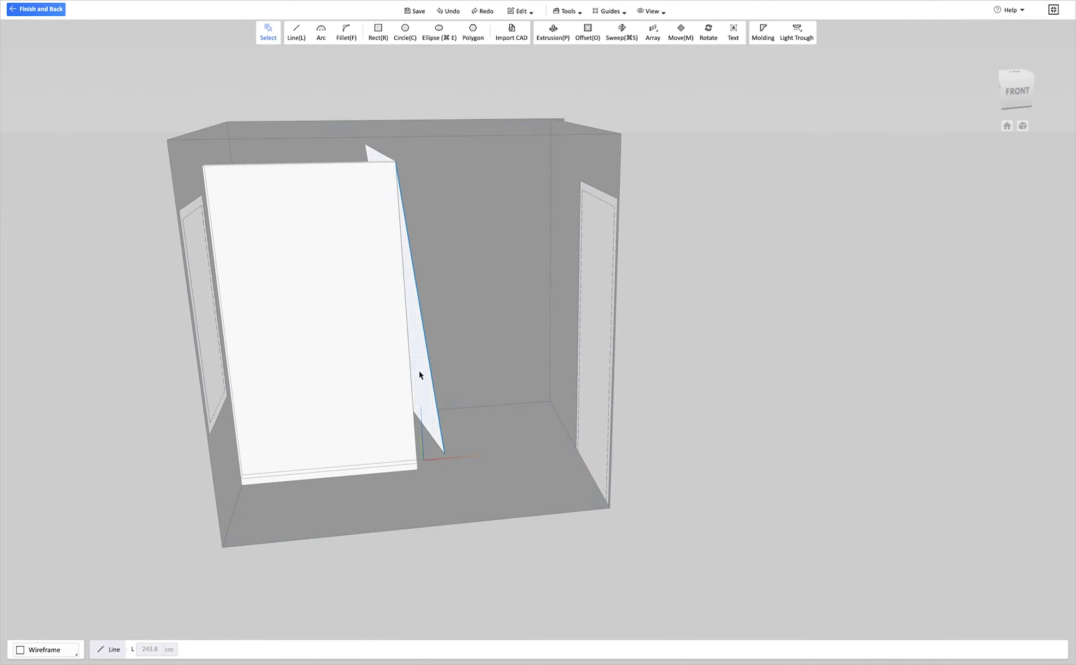
mouse_move(420, 377)
middle_mouse_down()
mouse_move(363, 477)
mouse_move(554, 514)
mouse_move(493, 545)
mouse_move(384, 469)
middle_mouse_up()
right_click(383, 469)
left_click(394, 507)
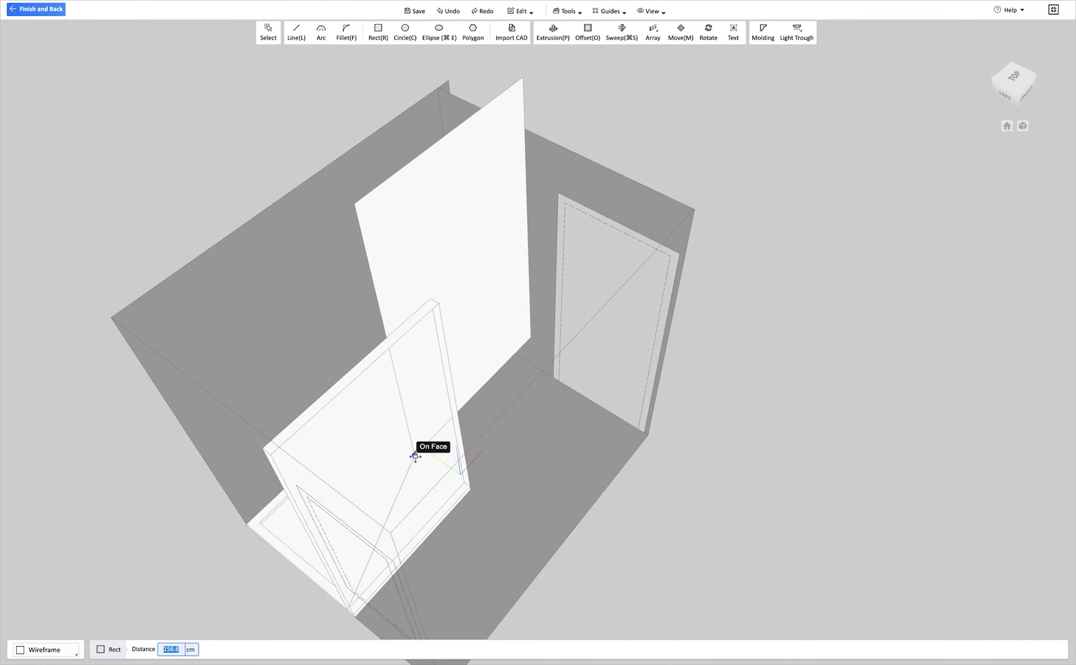
key("Escape")
left_click(425, 413)
key("Delete")
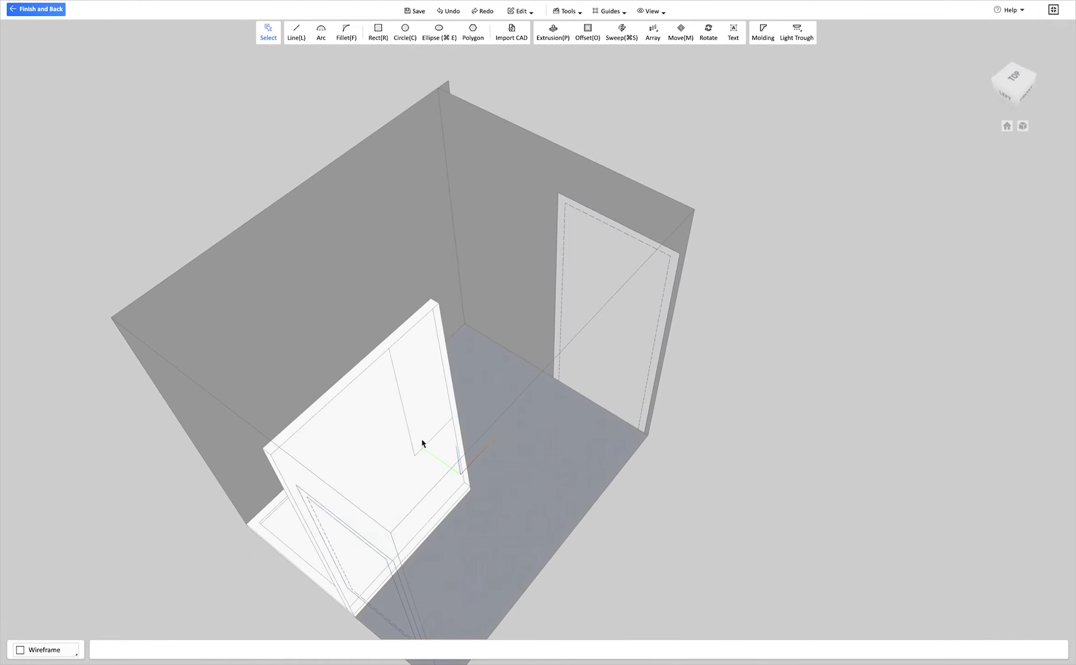
Draw the left shower wall face and extrude it about 0.6 cm thick
middle_click_drag(439, 571, 615, 295)
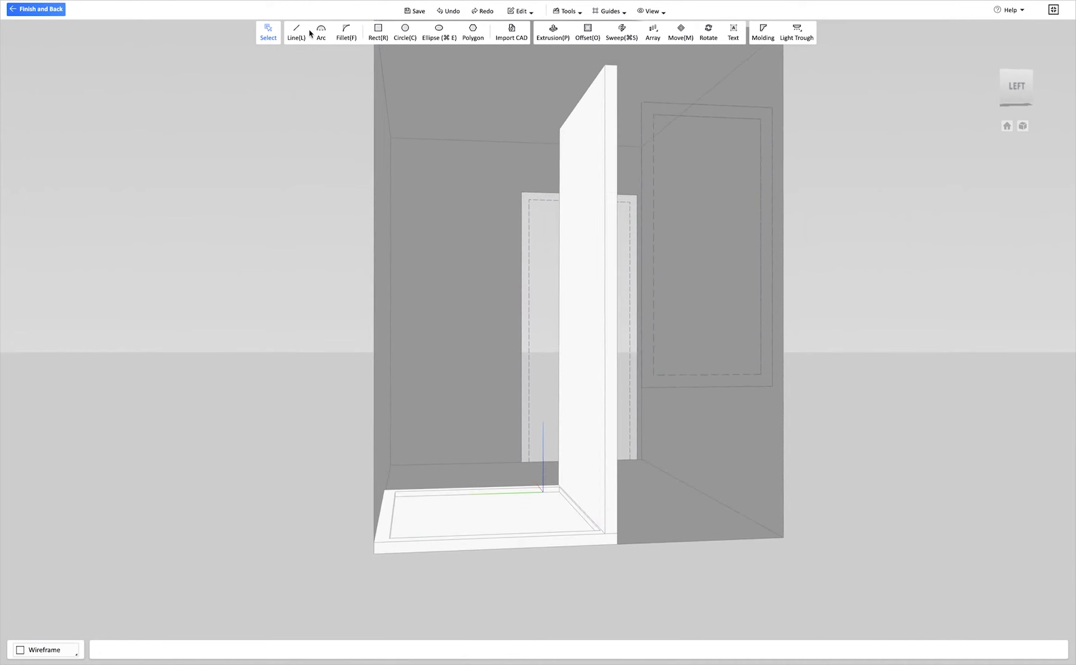
left_click(297, 33)
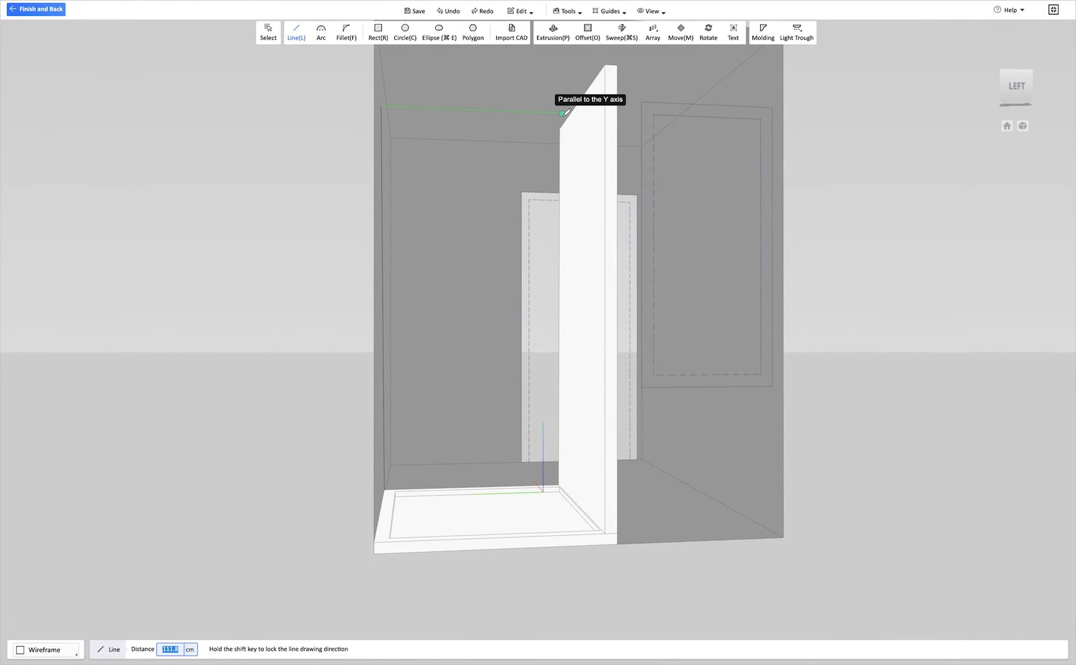
left_click(558, 484)
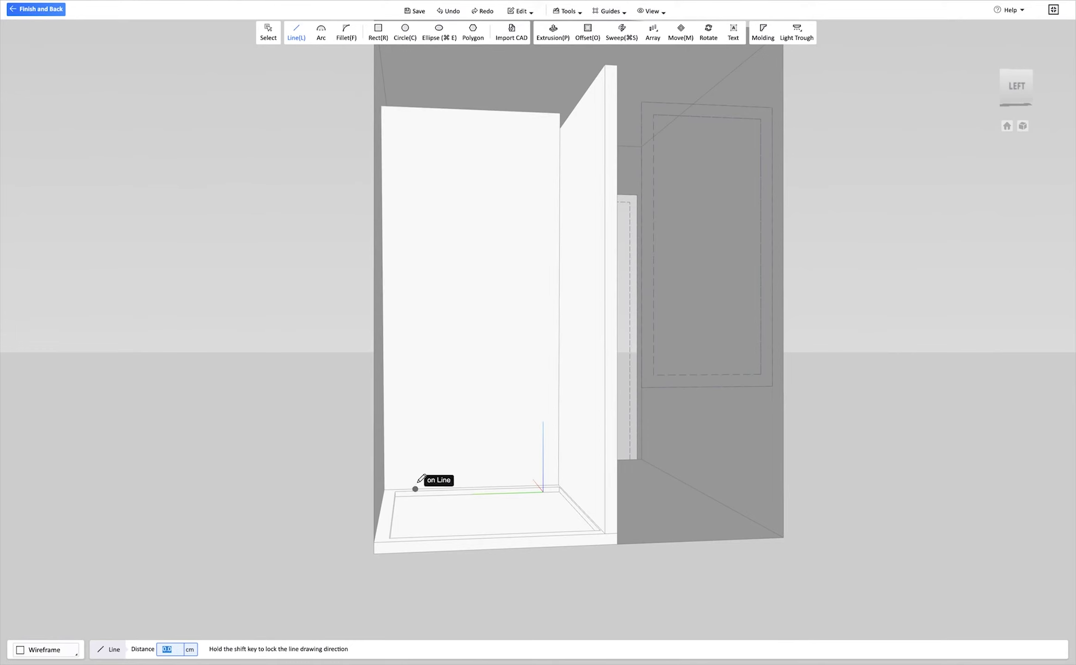
left_click(448, 507)
key("p")
left_click(481, 290)
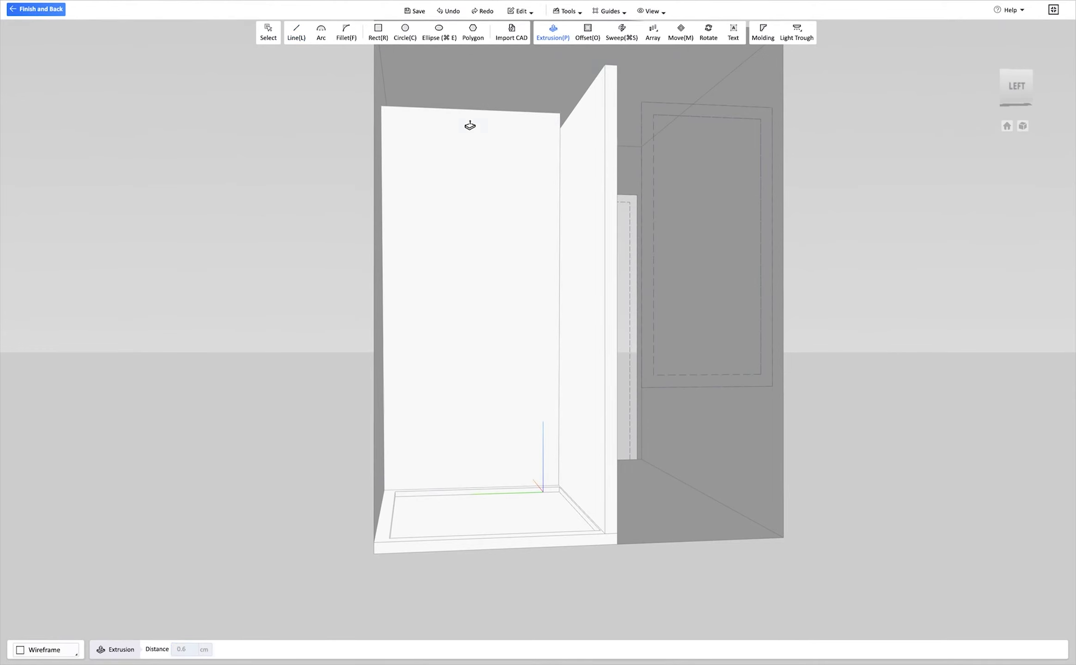
Add a frame molding to the shower's back panel
right_click_drag(470, 128, 684, 88)
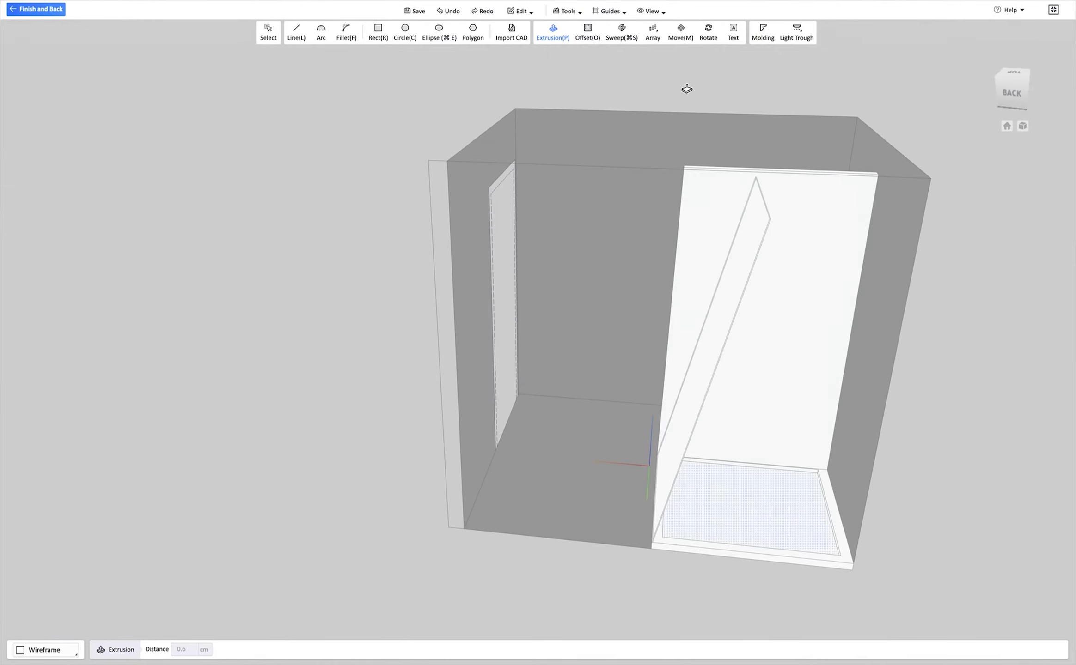
left_click(759, 187)
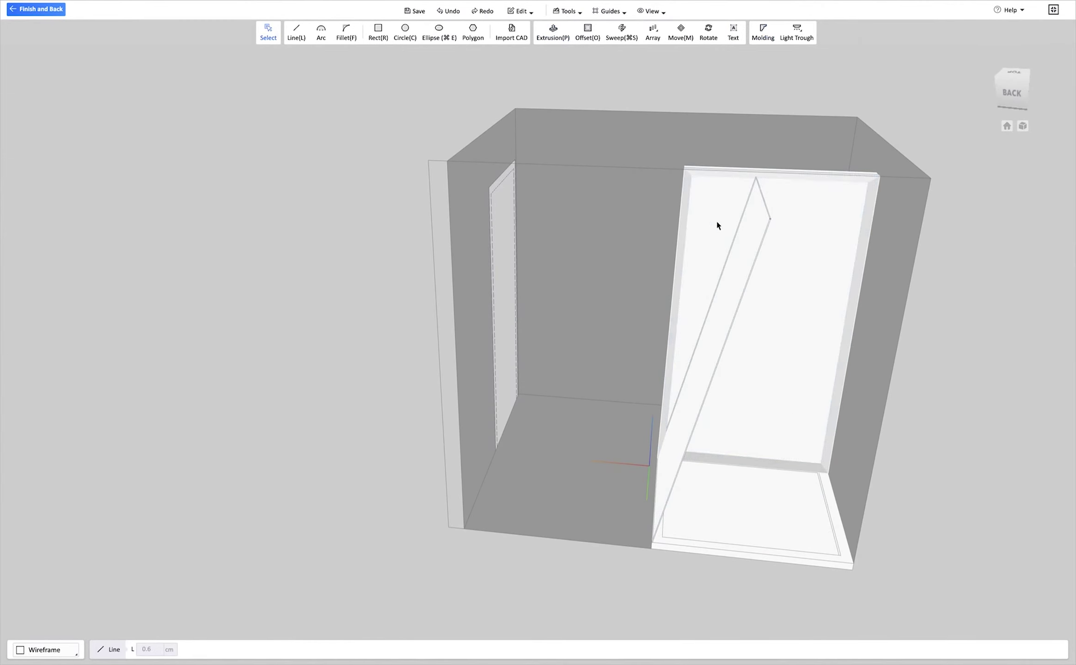
mouse_move(757, 221)
right_mouse_down()
mouse_move(648, 170)
mouse_move(699, 170)
right_mouse_up()
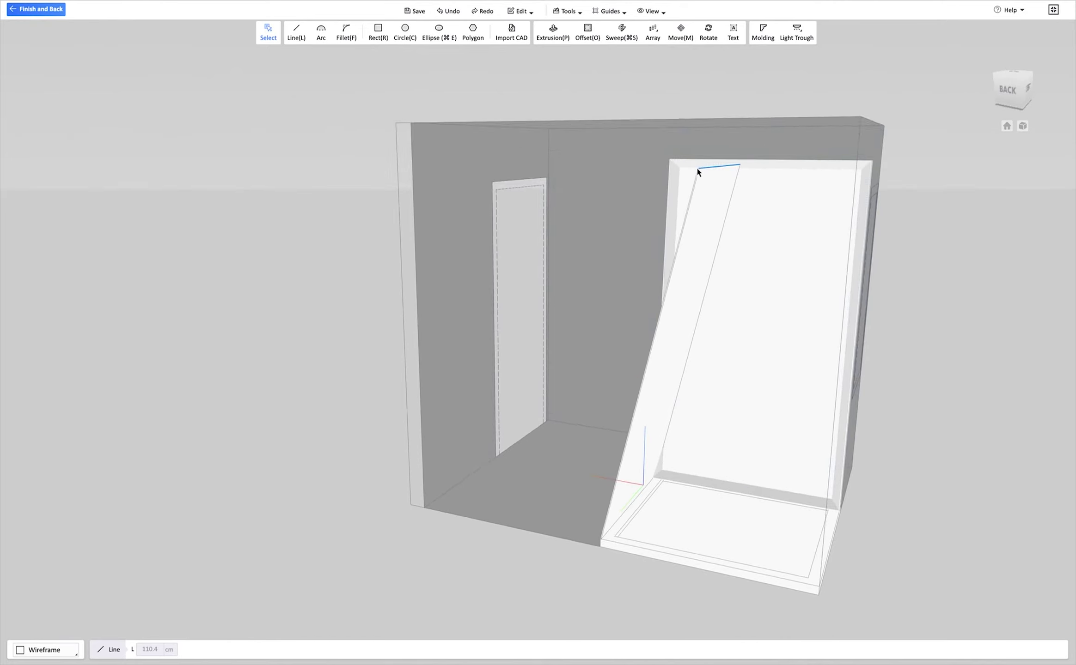
right_click_drag(656, 339, 764, 329)
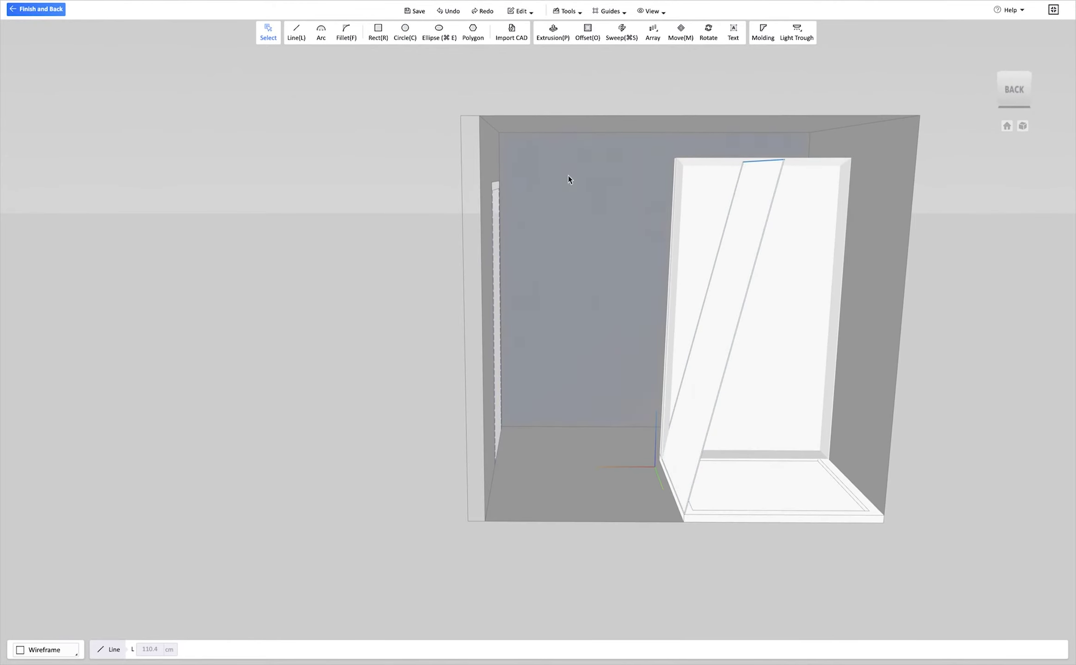
Try moving and rotating the diagonal door panel, then finish and return to the room
left_click(685, 44)
left_click(670, 160)
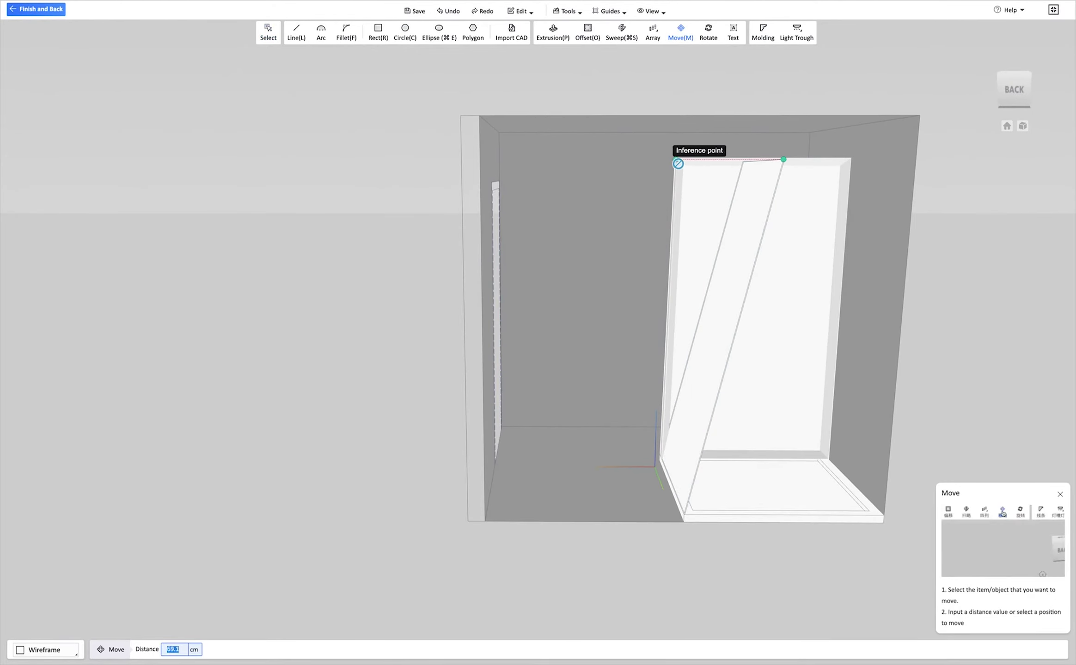
mouse_move(741, 162)
right_mouse_down()
mouse_move(596, 163)
mouse_move(731, 163)
mouse_move(562, 365)
mouse_move(925, 355)
right_mouse_up()
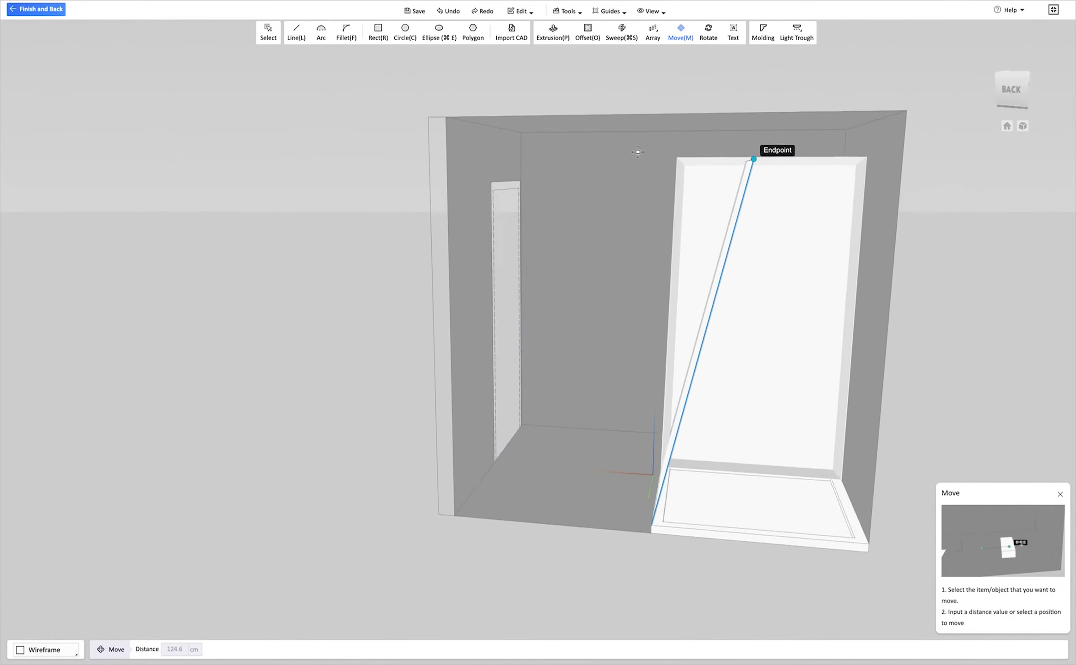
key("q")
left_click(722, 210)
mouse_move(723, 211)
right_mouse_down()
mouse_move(855, 358)
mouse_move(768, 152)
right_mouse_up()
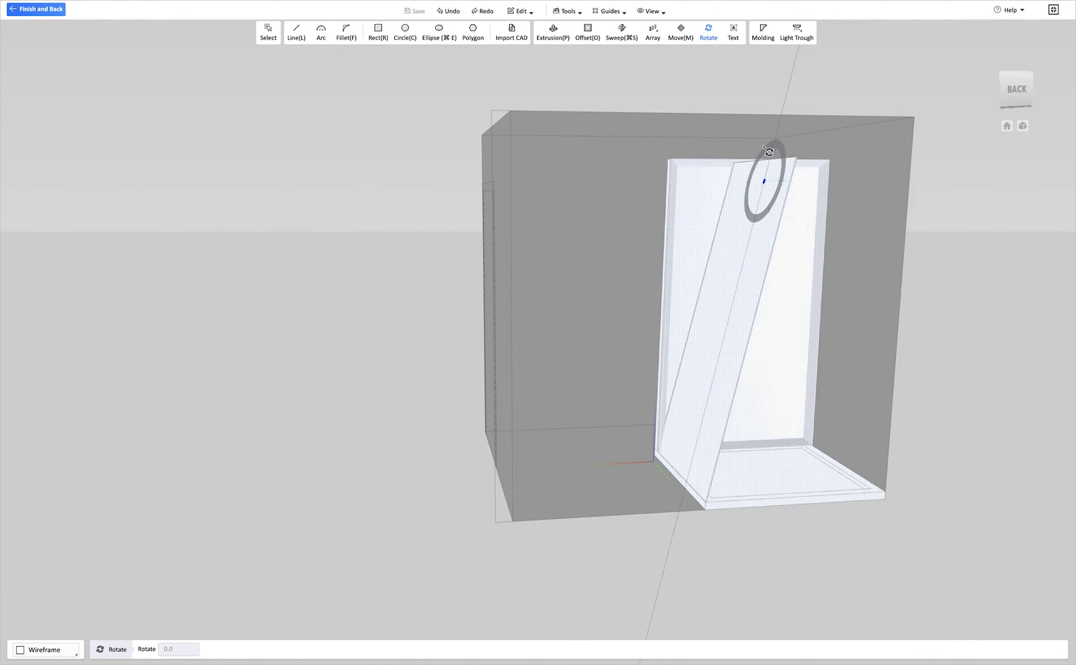
left_click(758, 308)
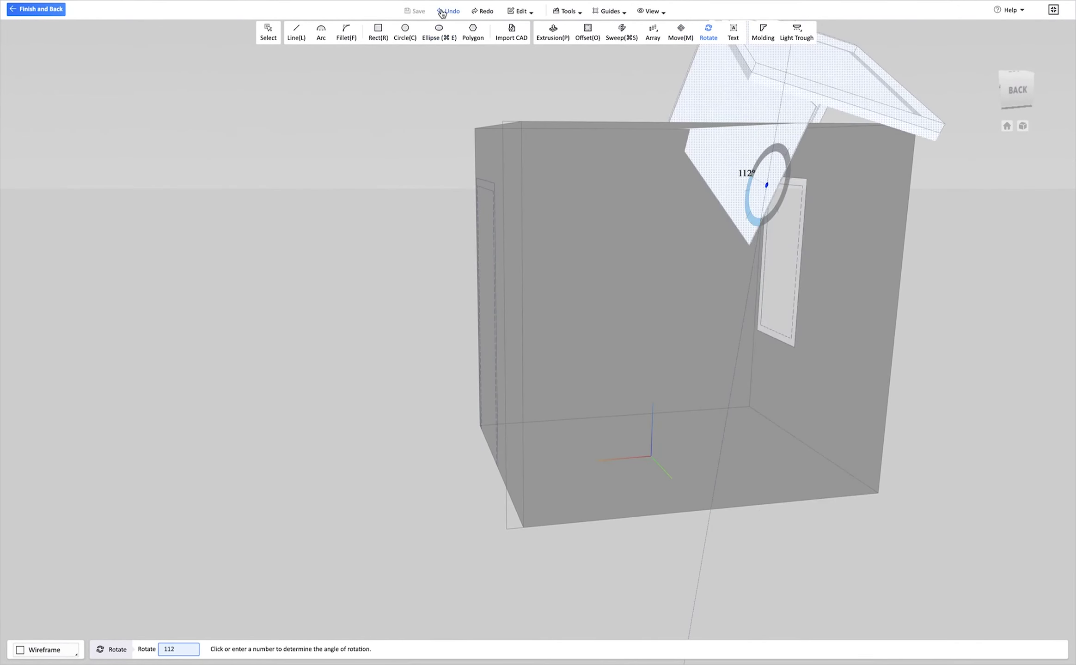
left_click(37, 15)
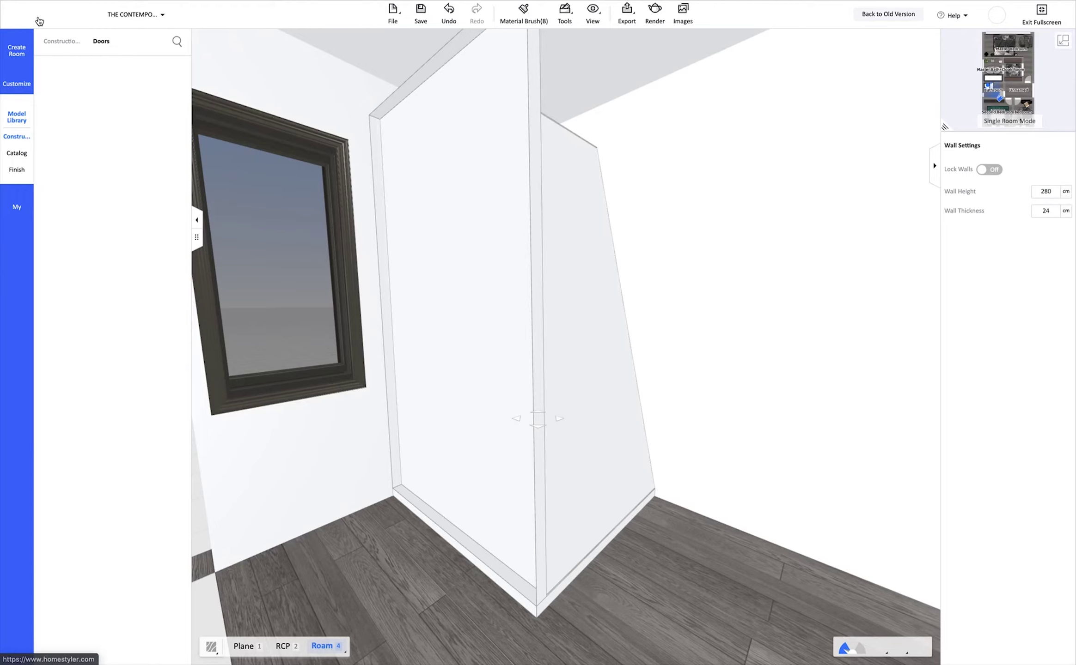
left_click(606, 447)
scroll(607, 448, "up", 2)
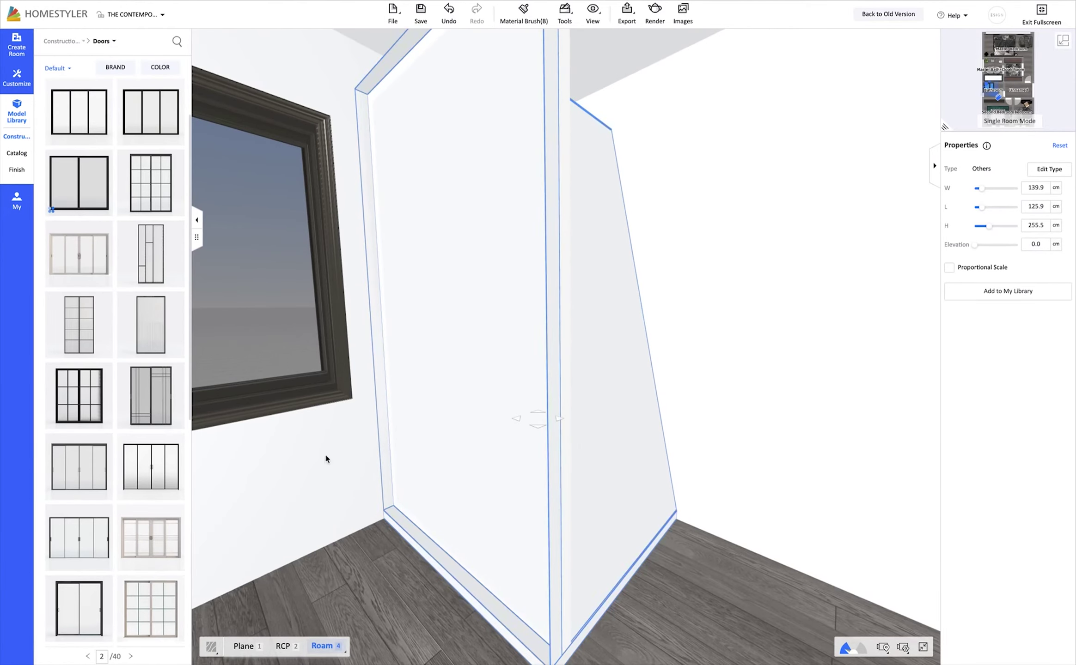
left_click_drag(135, 322, 619, 471)
left_click(775, 409)
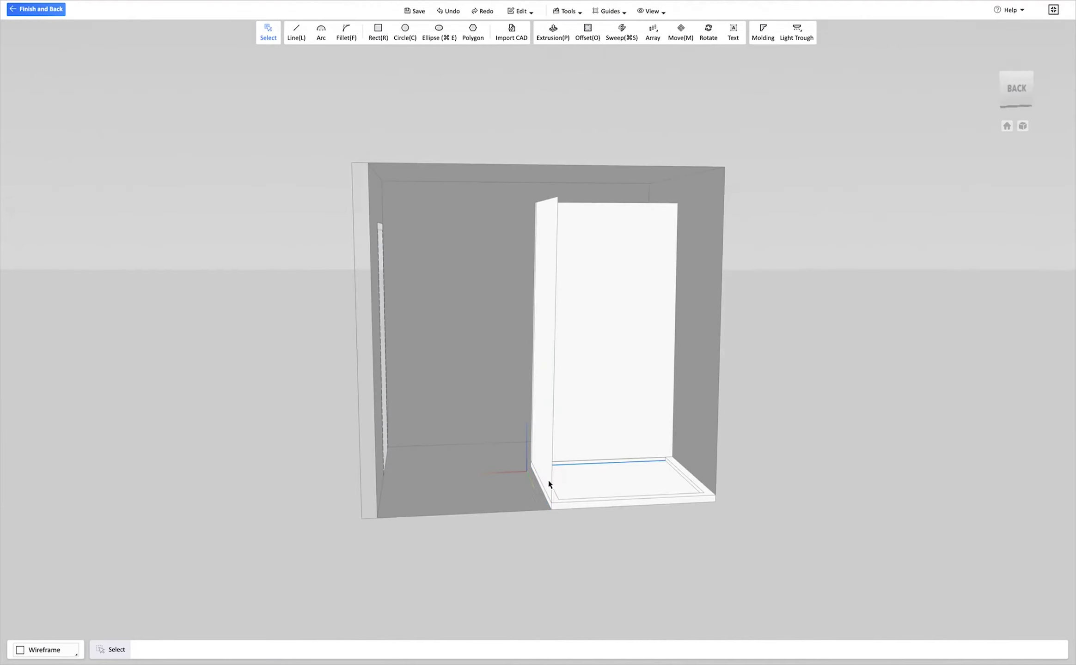
key("p")
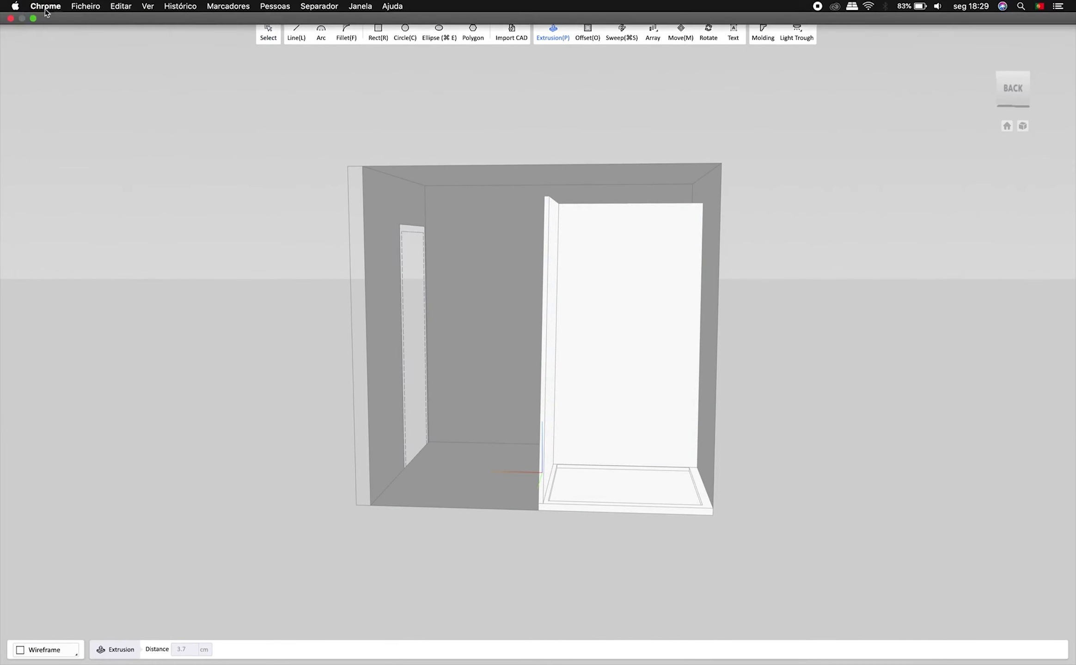
left_click(33, 13)
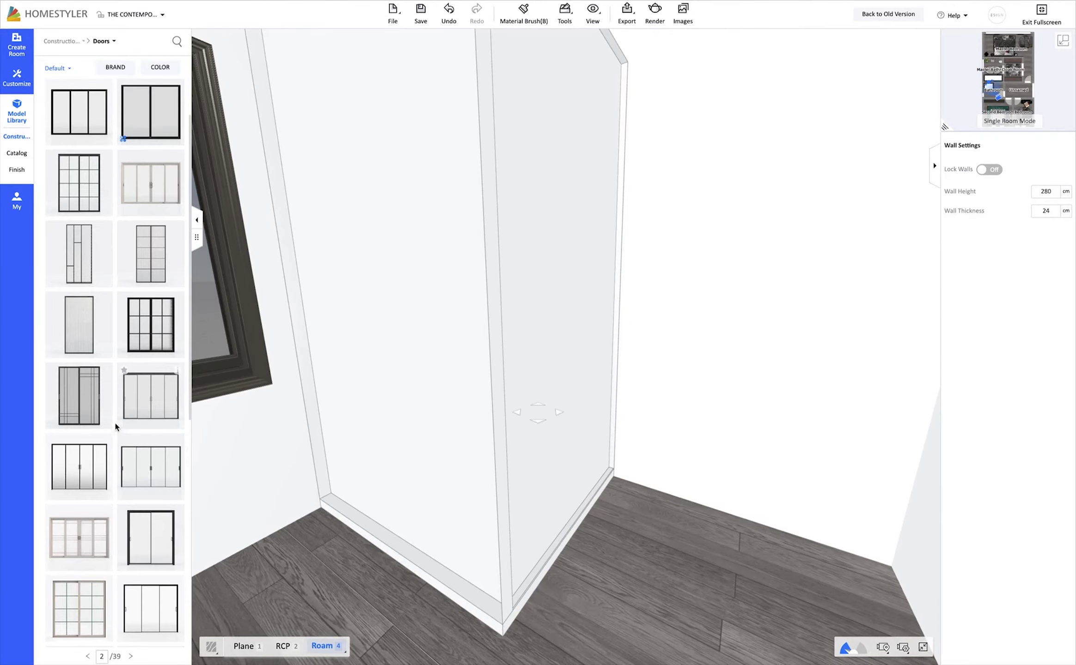
Switch the construction catalog to Windows and set the filter back from bay windows to all windows
scroll(116, 423, "down", 5)
scroll(115, 418, "down", 5)
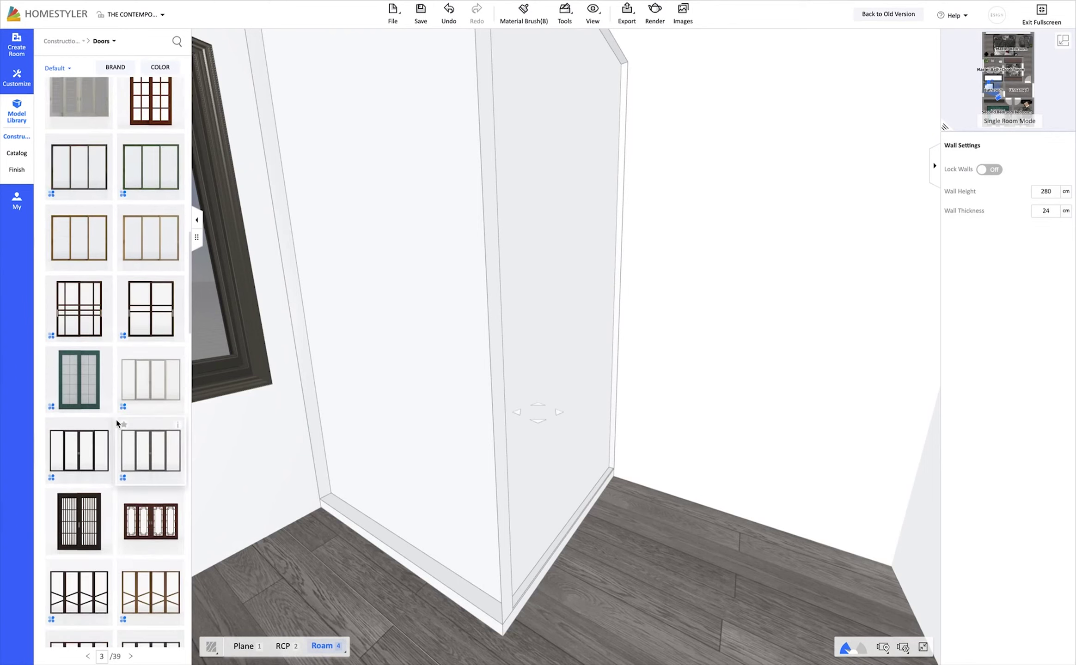
scroll(115, 419, "down", 3)
left_click(16, 137)
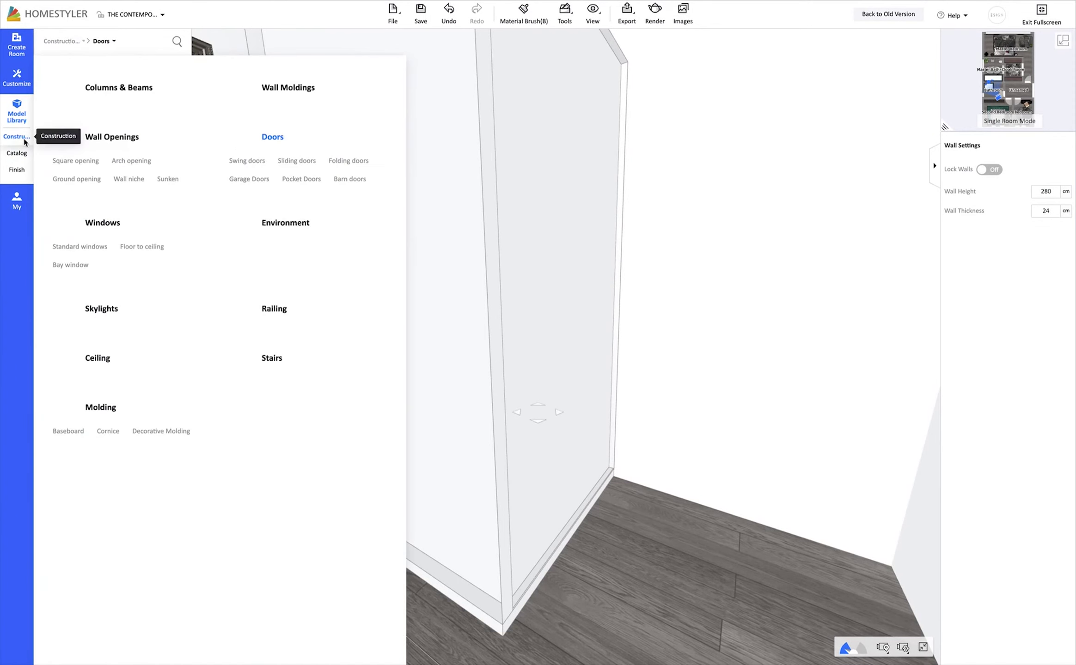
left_click(106, 224)
scroll(105, 259, "down", 5)
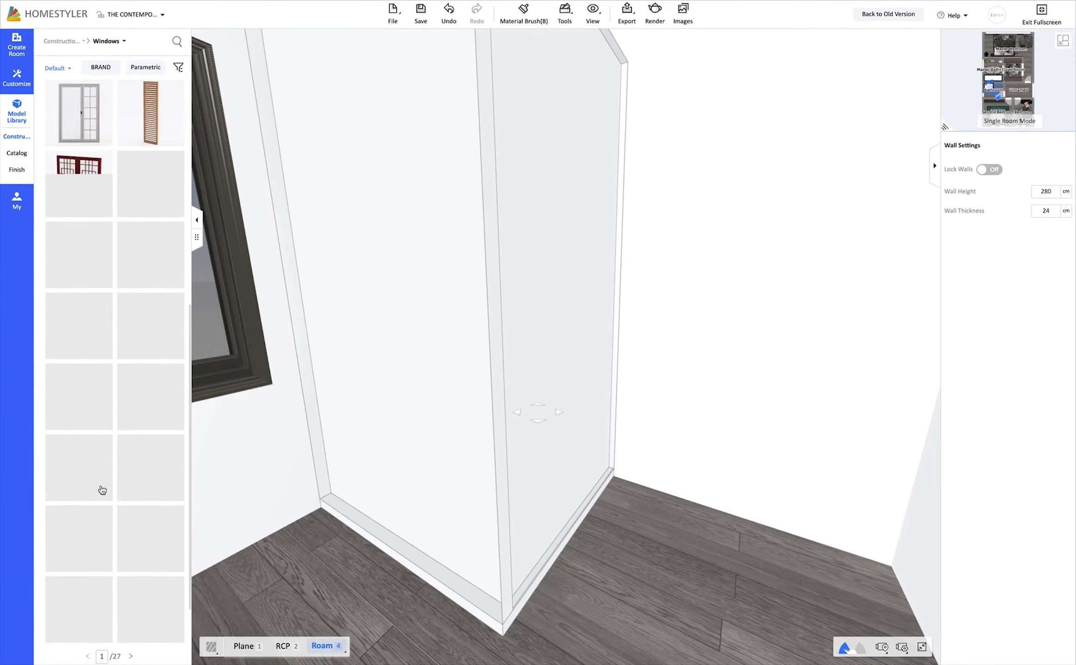
scroll(65, 381, "down", 3)
scroll(67, 384, "down", 3)
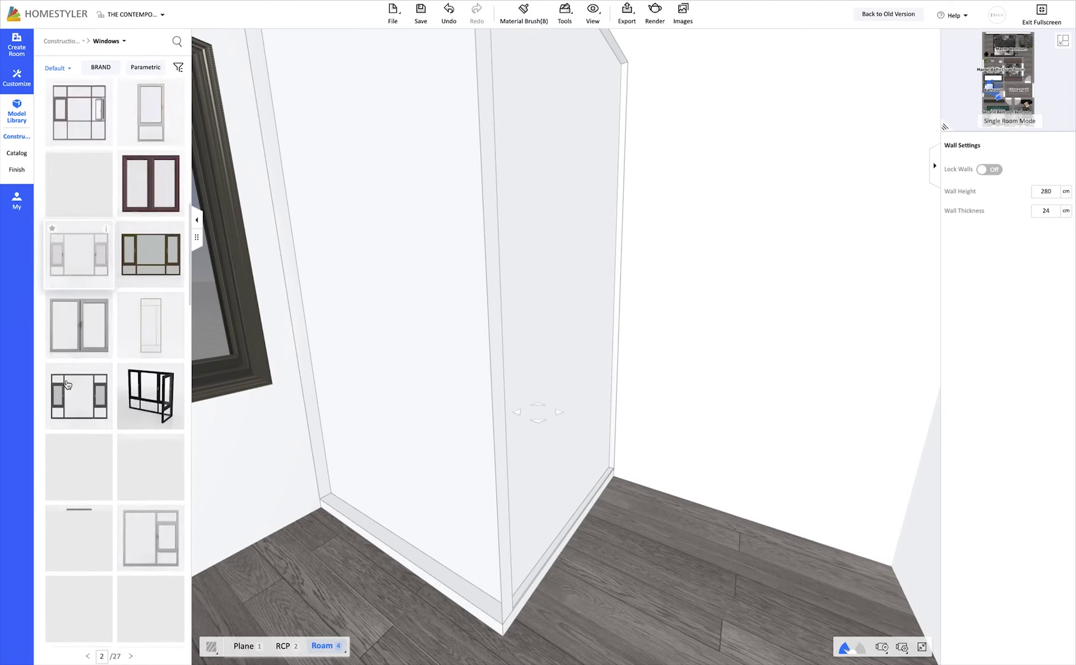
scroll(67, 384, "down", 3)
scroll(69, 384, "down", 3)
scroll(74, 377, "down", 3)
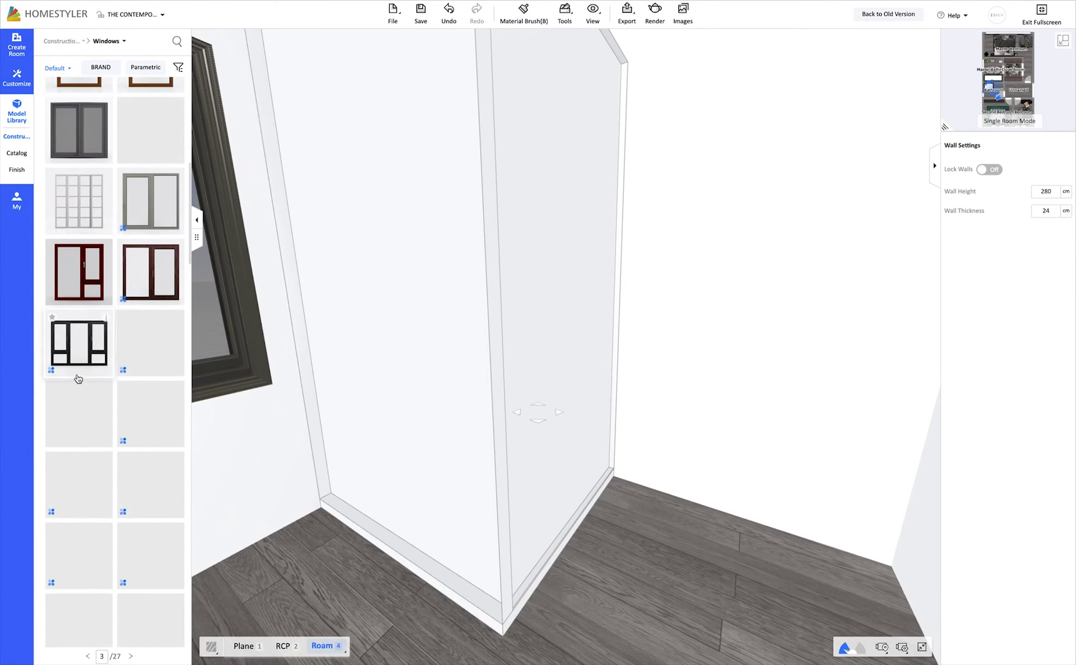
scroll(120, 330, "down", 3)
scroll(123, 330, "down", 3)
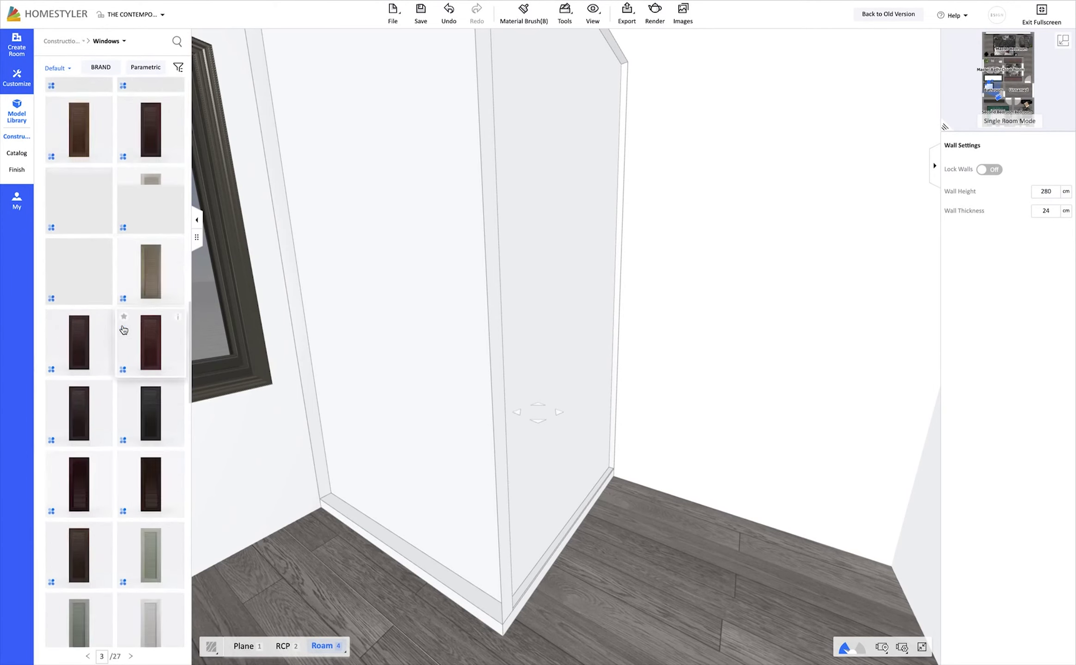
scroll(123, 330, "down", 3)
scroll(124, 329, "down", 3)
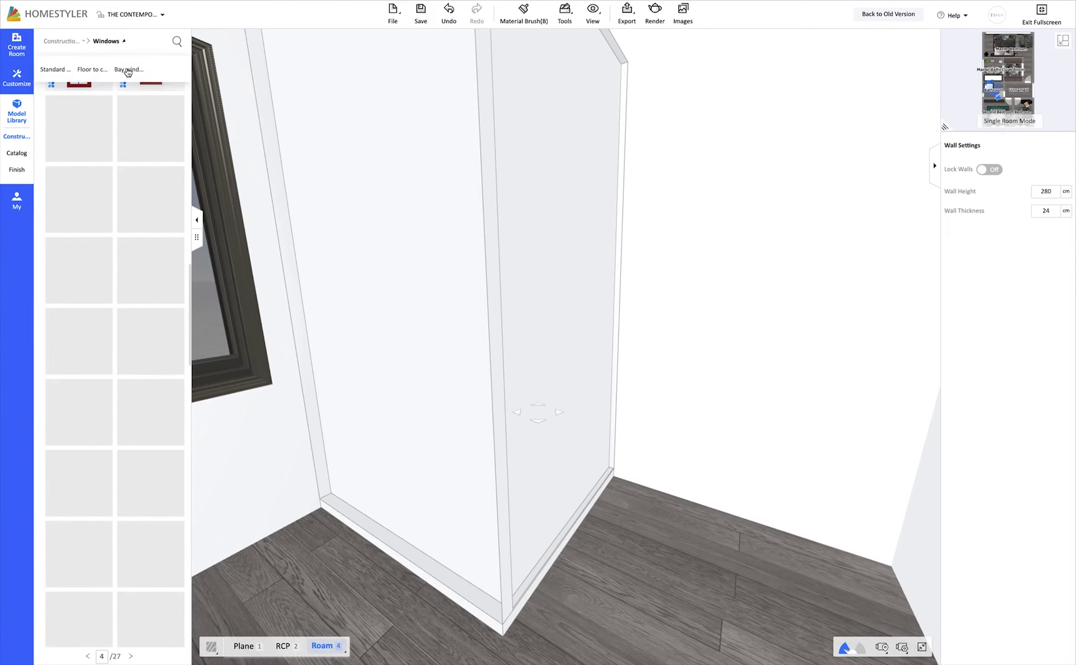
left_click(128, 70)
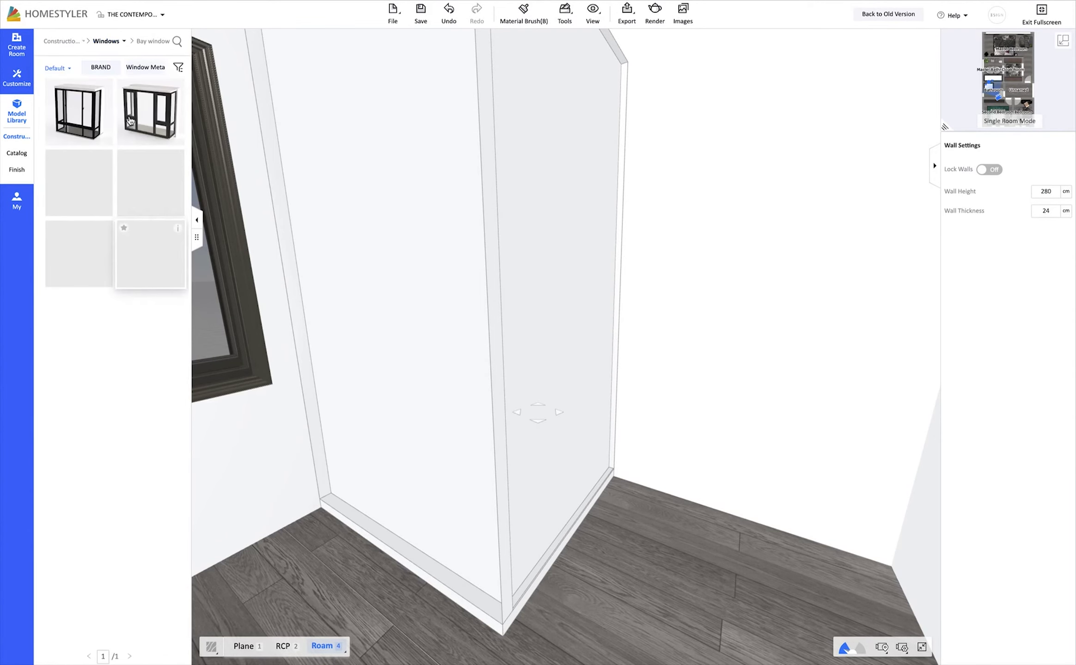
left_click(120, 48)
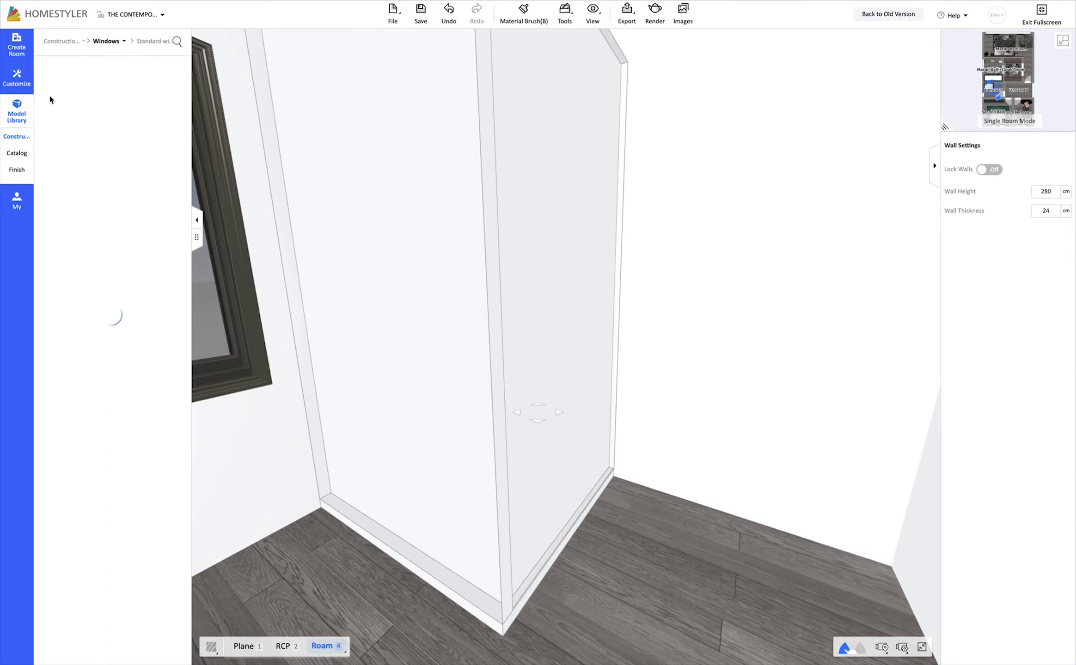
Widen the Model Library panel and scroll through the window catalogue
scroll(121, 332, "down", 2)
scroll(121, 331, "down", 5)
scroll(121, 332, "down", 5)
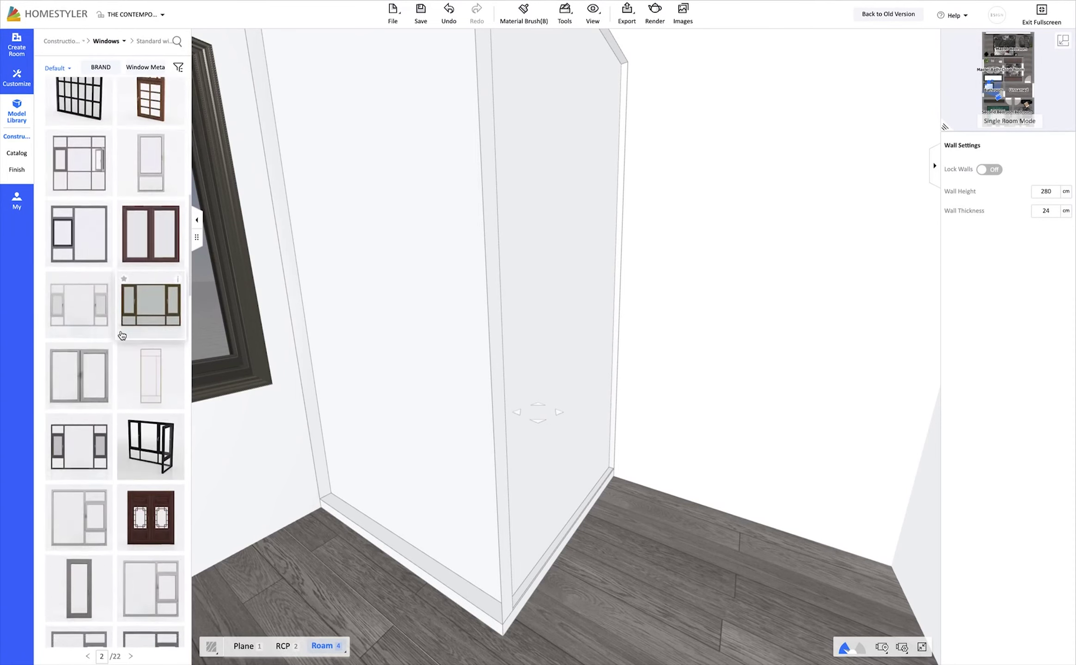
scroll(122, 334, "down", 3)
scroll(121, 333, "down", 3)
scroll(121, 331, "down", 3)
scroll(121, 331, "down", 3)
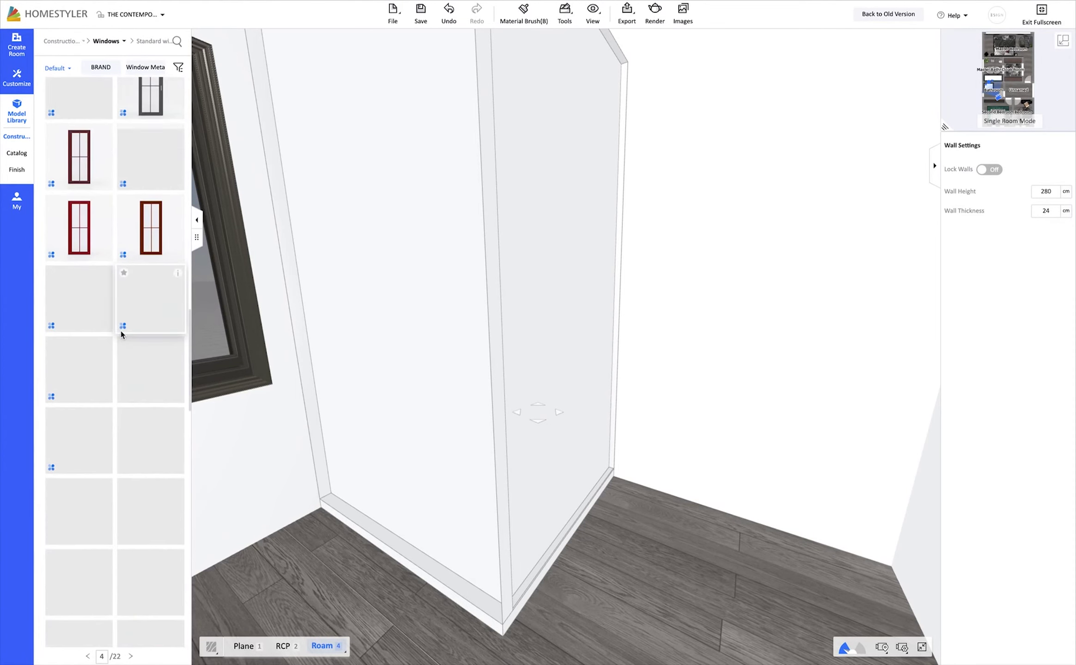
scroll(121, 332, "down", 3)
scroll(121, 331, "down", 3)
scroll(122, 331, "down", 3)
scroll(124, 301, "down", 3)
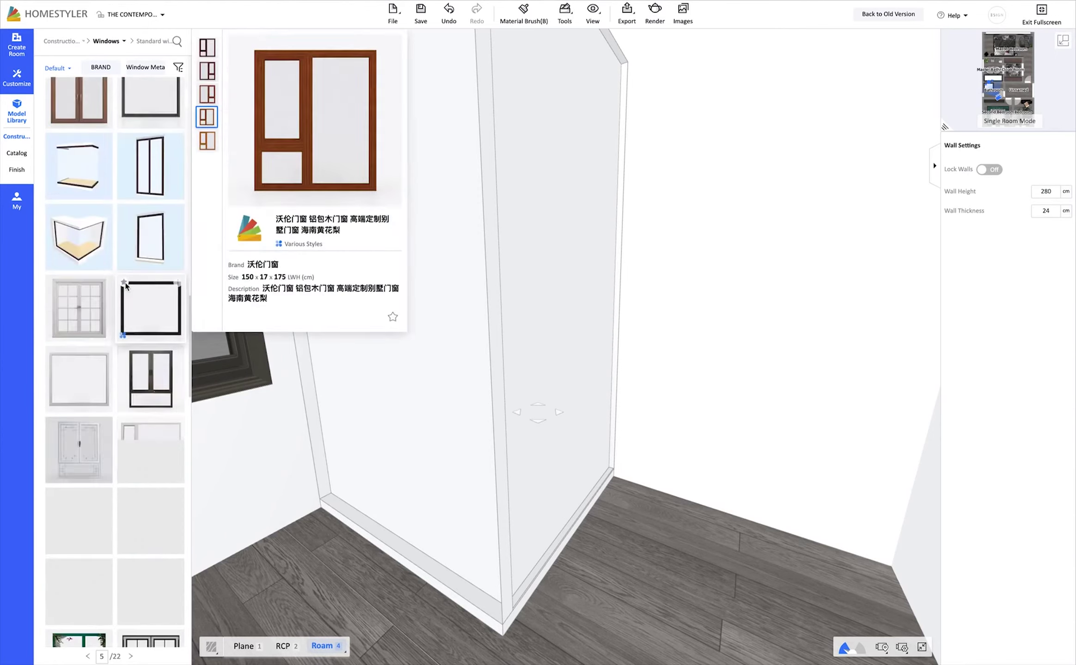
scroll(125, 286, "down", 3)
scroll(126, 287, "down", 3)
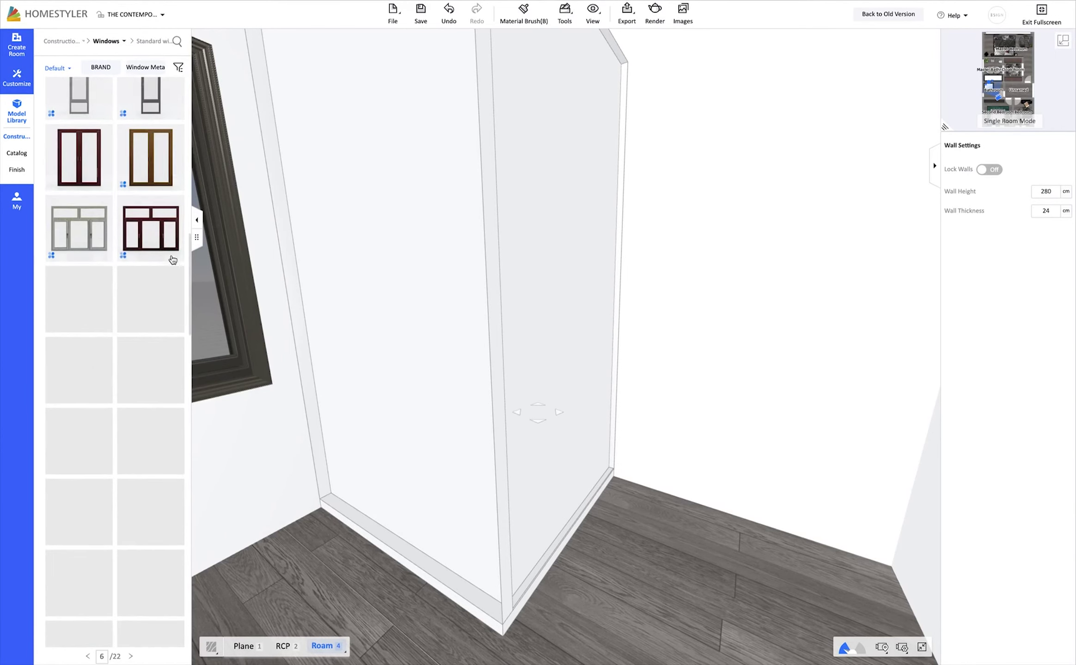
left_click(197, 237)
scroll(215, 338, "down", 3)
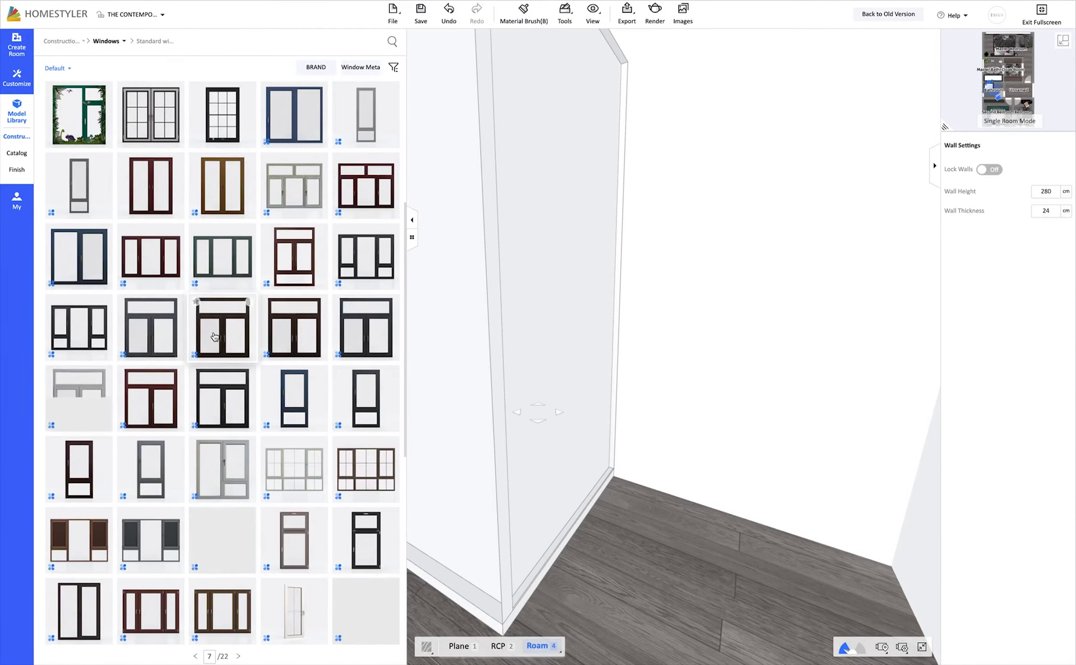
scroll(215, 337, "down", 3)
scroll(215, 337, "down", 3)
scroll(215, 336, "down", 3)
scroll(215, 337, "down", 3)
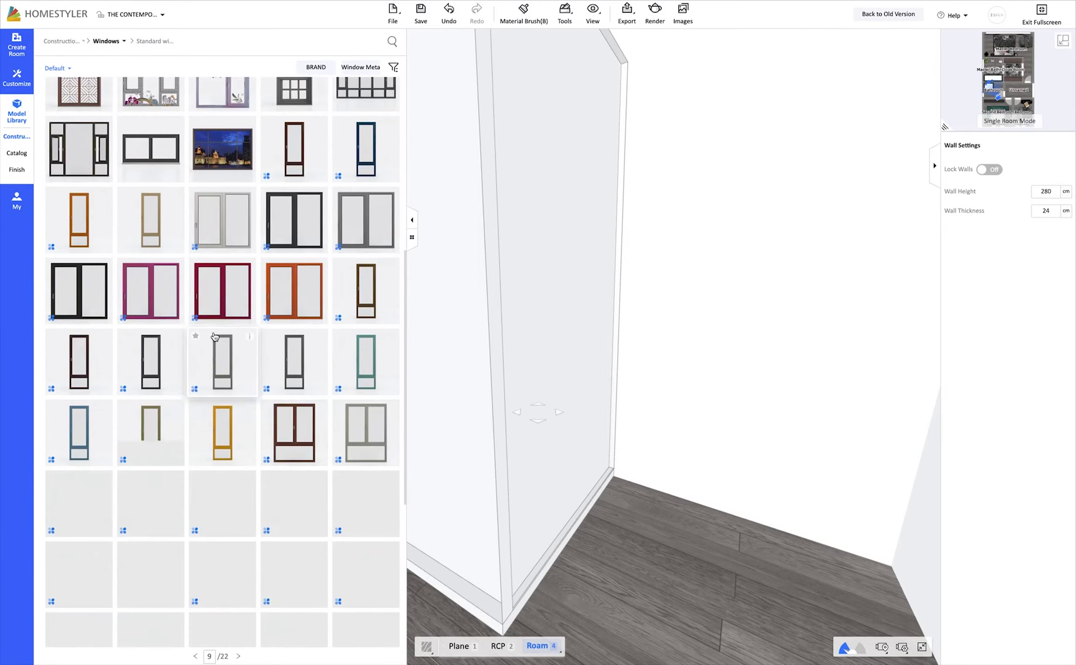
scroll(215, 336, "down", 3)
scroll(215, 336, "down", 3)
scroll(215, 337, "down", 3)
scroll(215, 337, "down", 3)
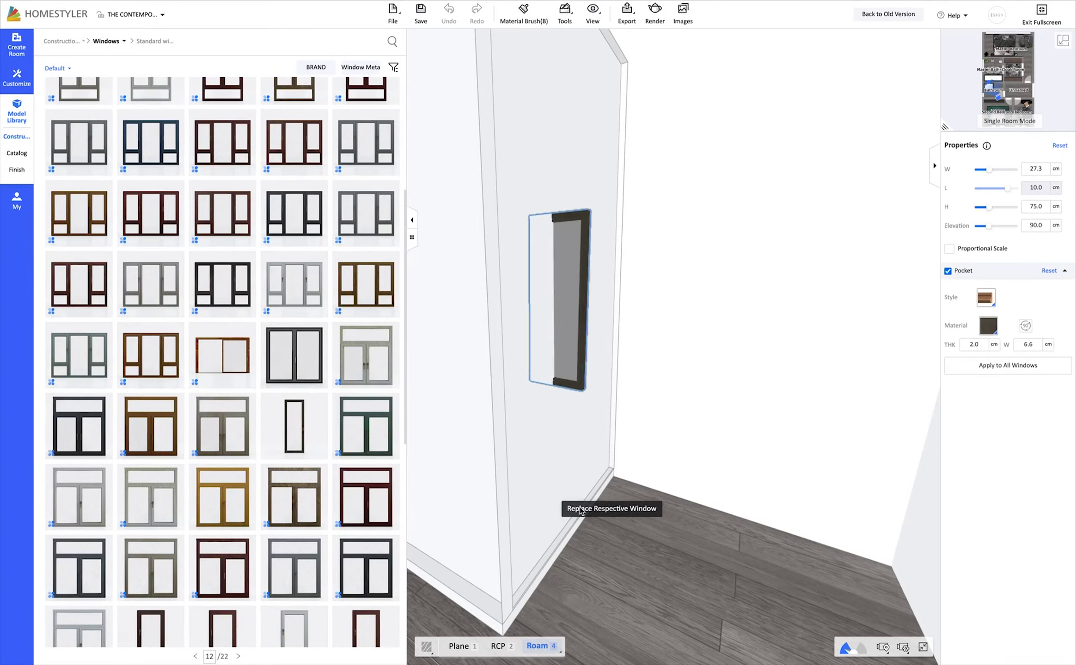
Select the partition, open Replace Material > Glass, and apply glass to its faces
left_click_drag(553, 535, 285, 110)
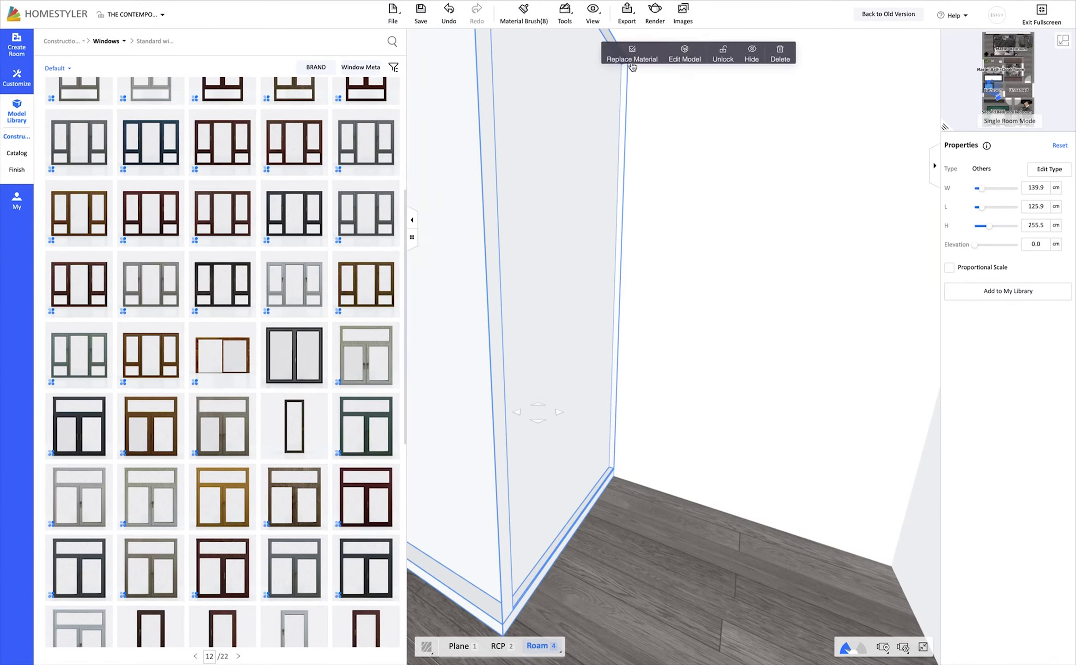
left_click(629, 64)
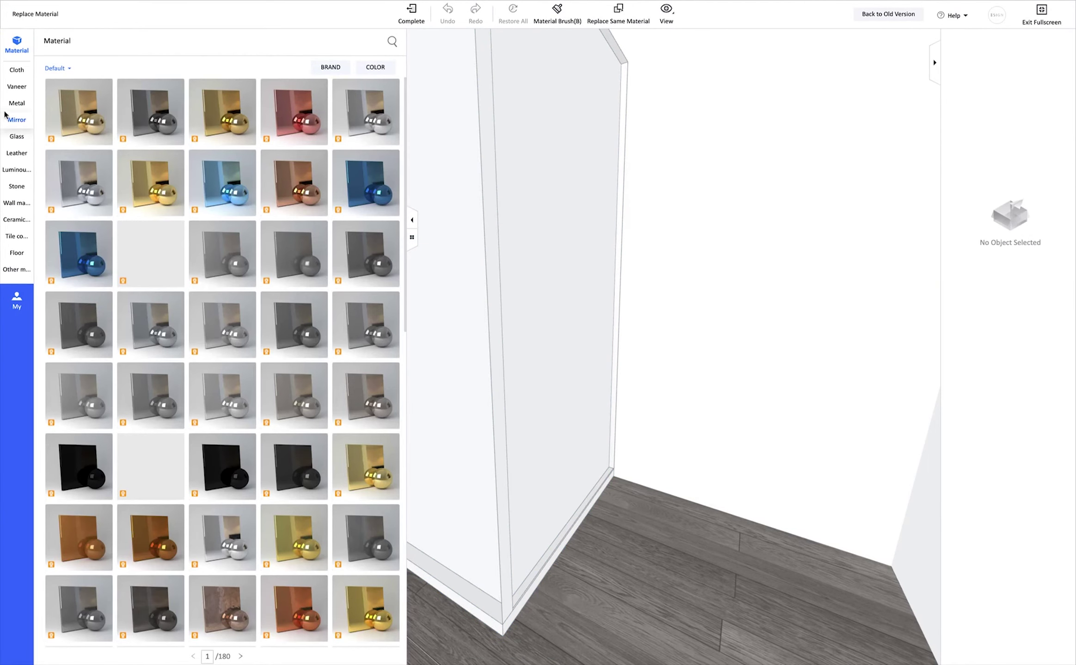
left_click(16, 136)
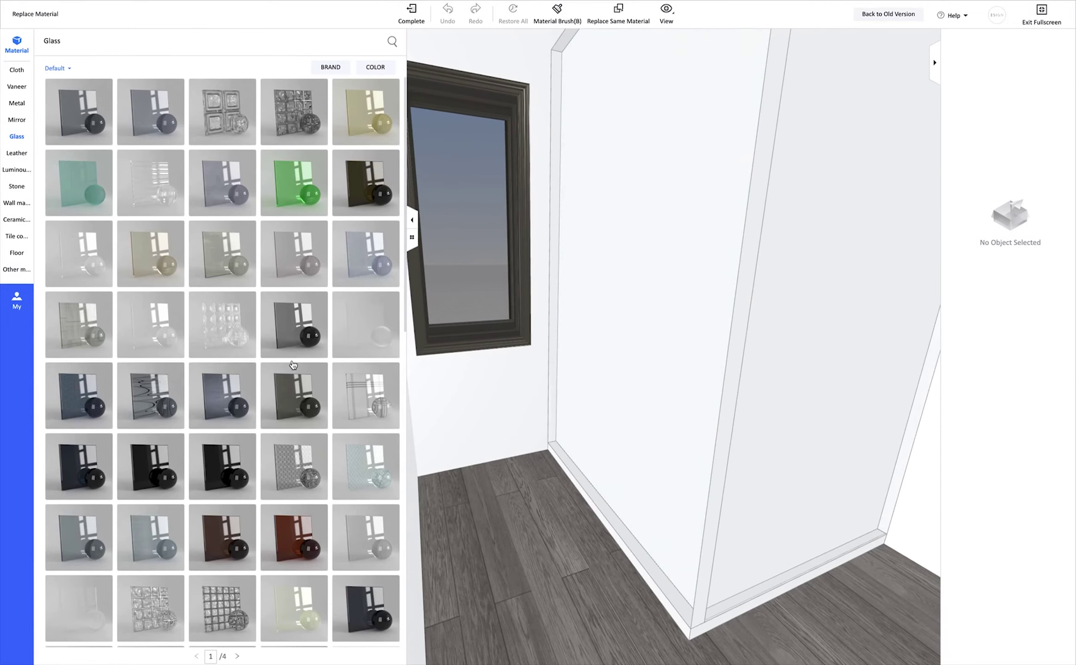
left_click_drag(153, 194, 645, 289)
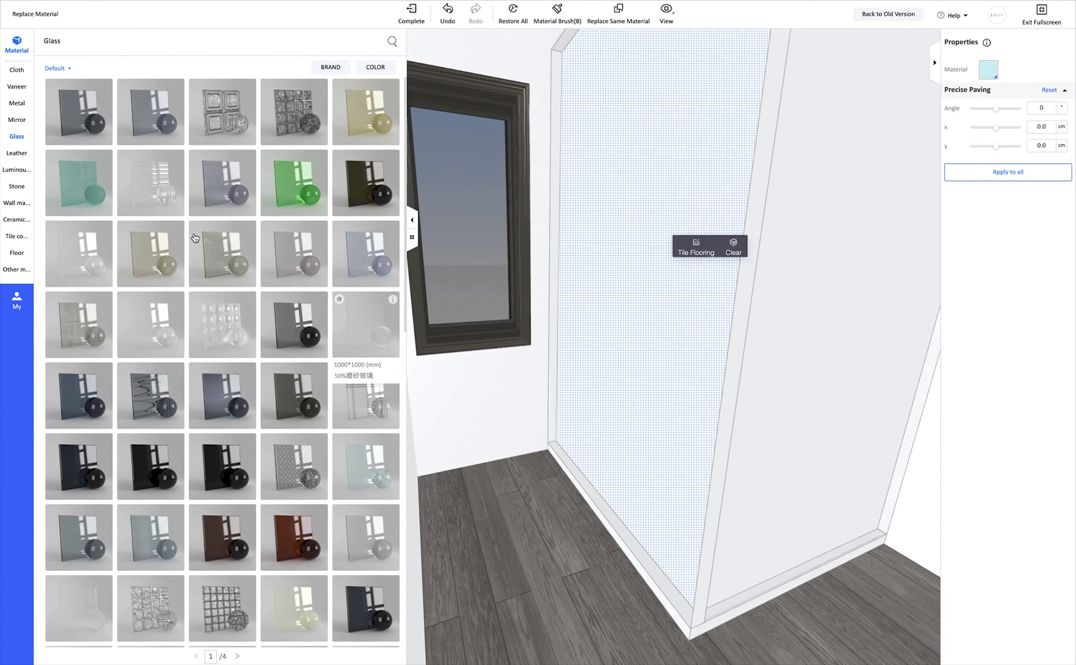
left_click_drag(195, 238, 787, 410)
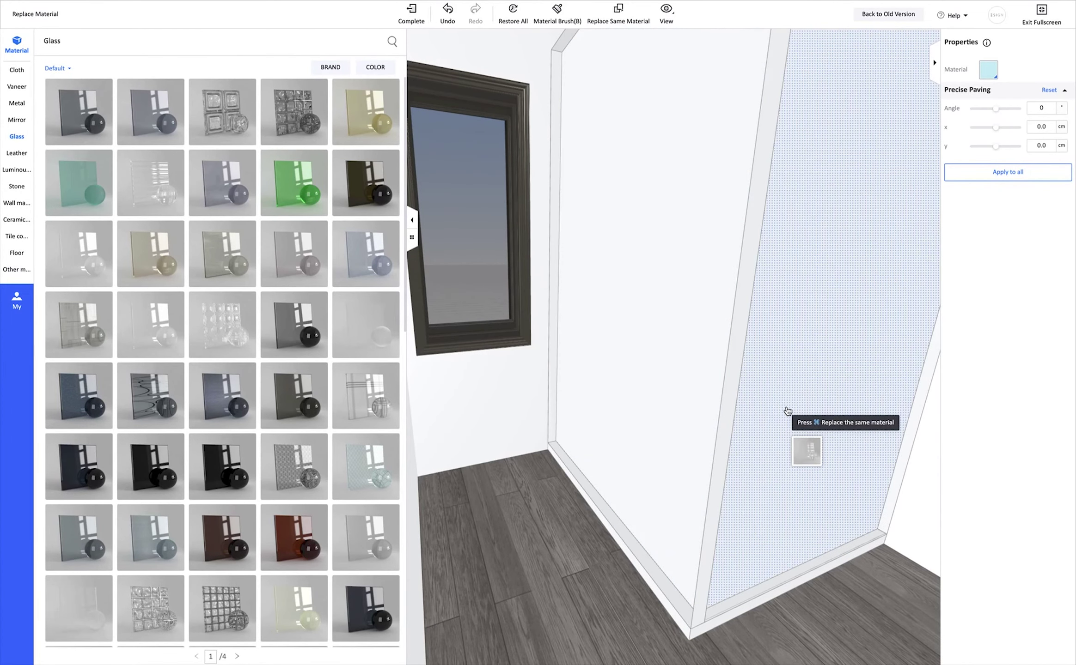
Apply a pale frosted glass to the partition and check it from another angle
scroll(242, 469, "down", 8)
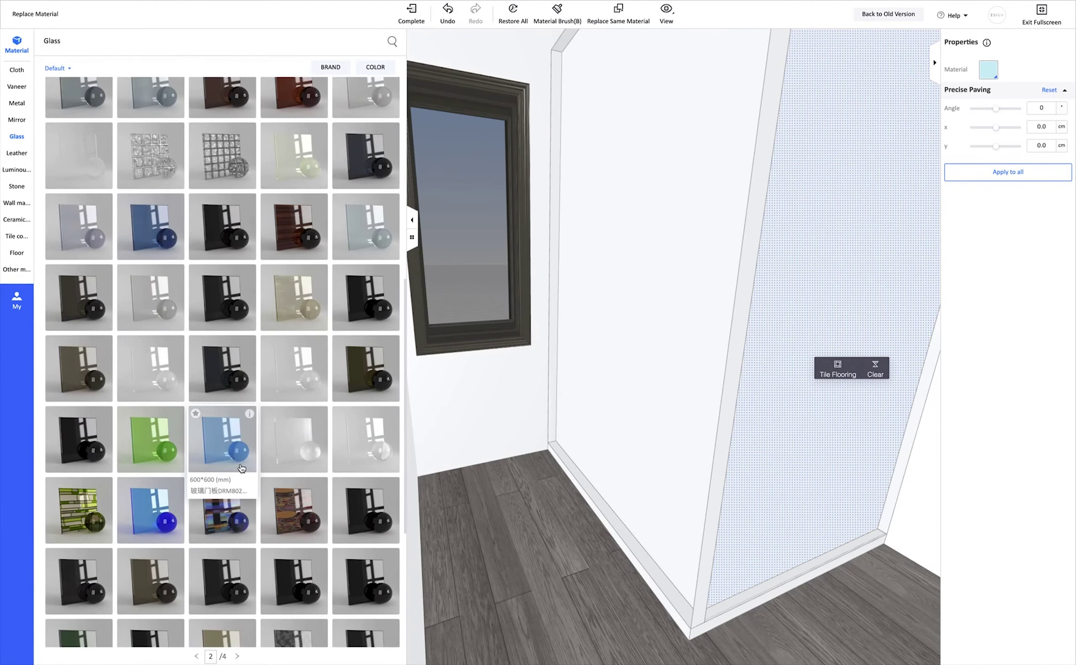
left_click(318, 342)
mouse_move(320, 412)
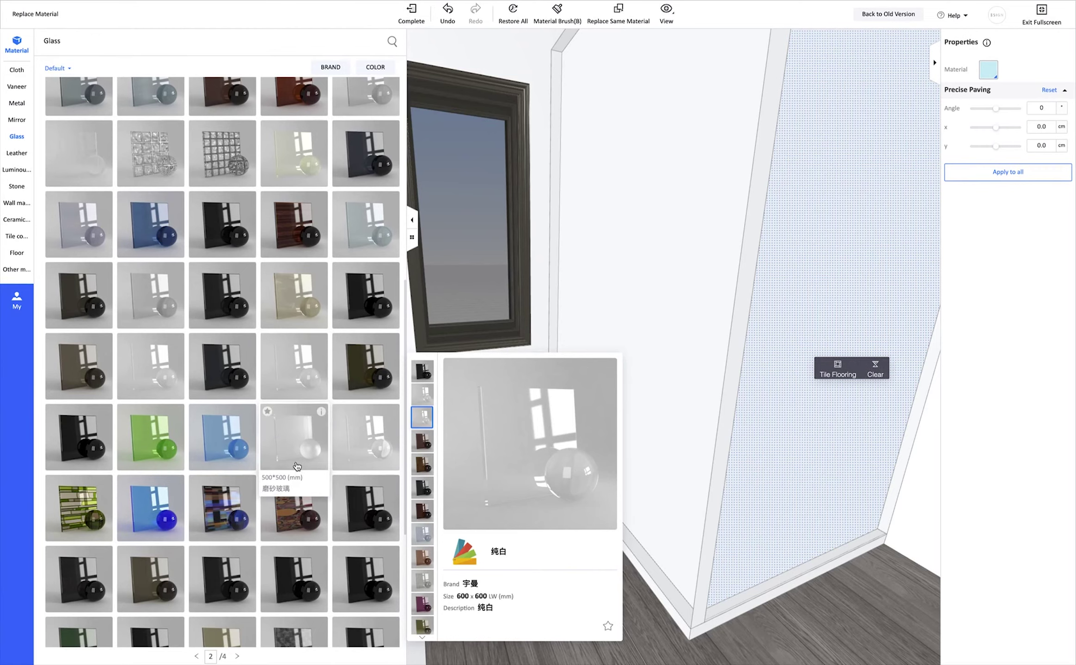
left_click_drag(297, 467, 685, 456)
left_click_drag(445, 493, 655, 562)
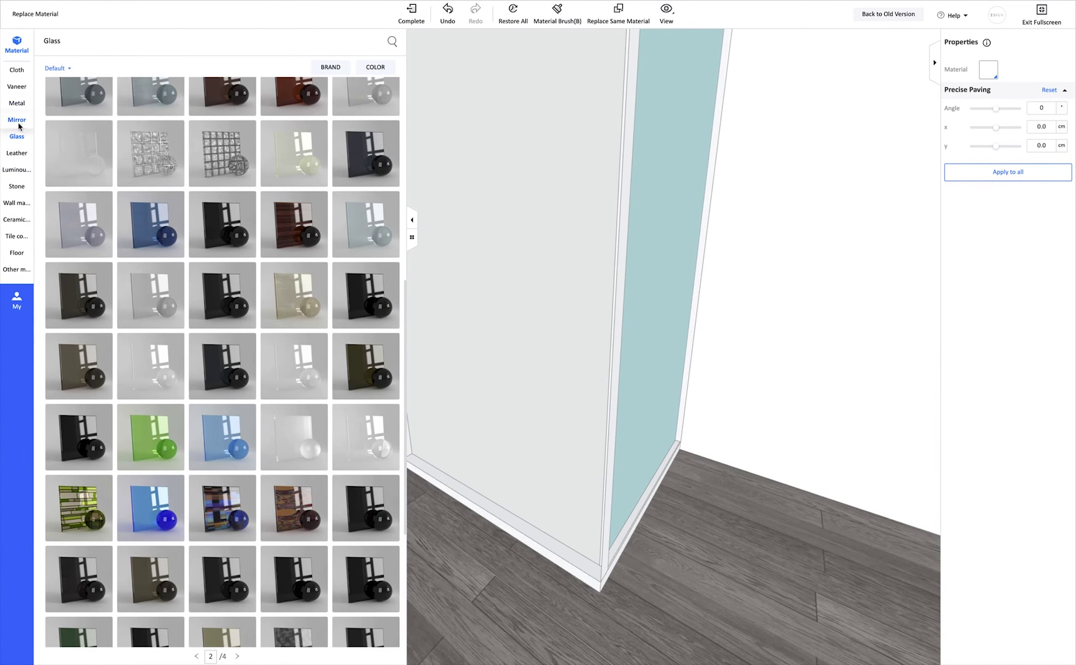
Pick the black veined marble from Stone and lay it on the shower floor
left_click(17, 186)
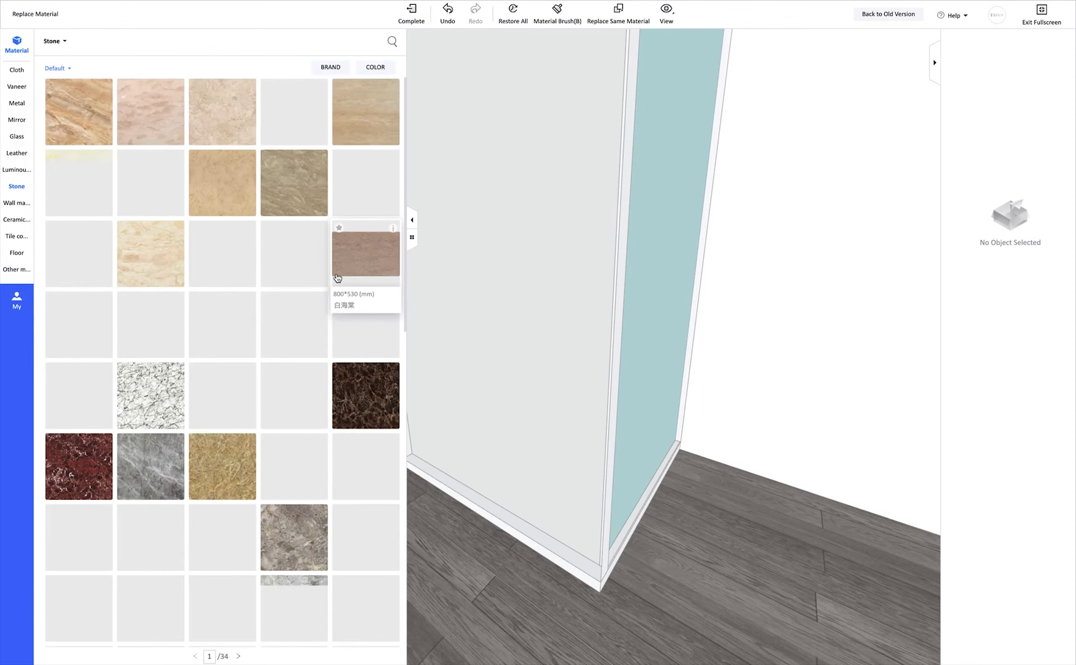
scroll(337, 278, "down", 2)
left_click_drag(222, 573, 520, 527)
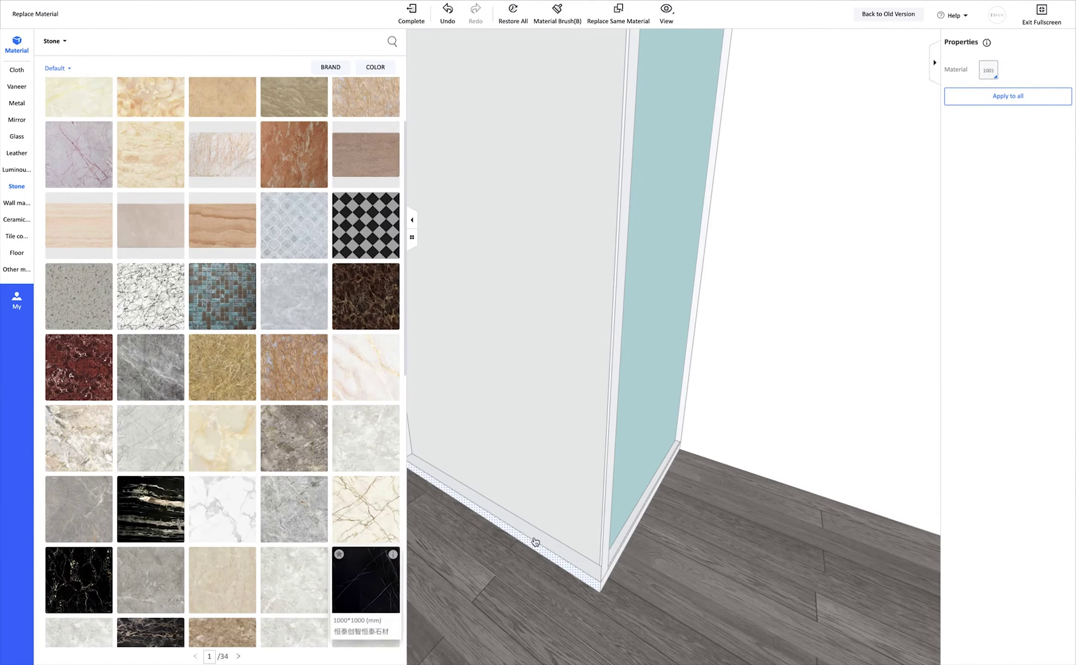
left_click(581, 574)
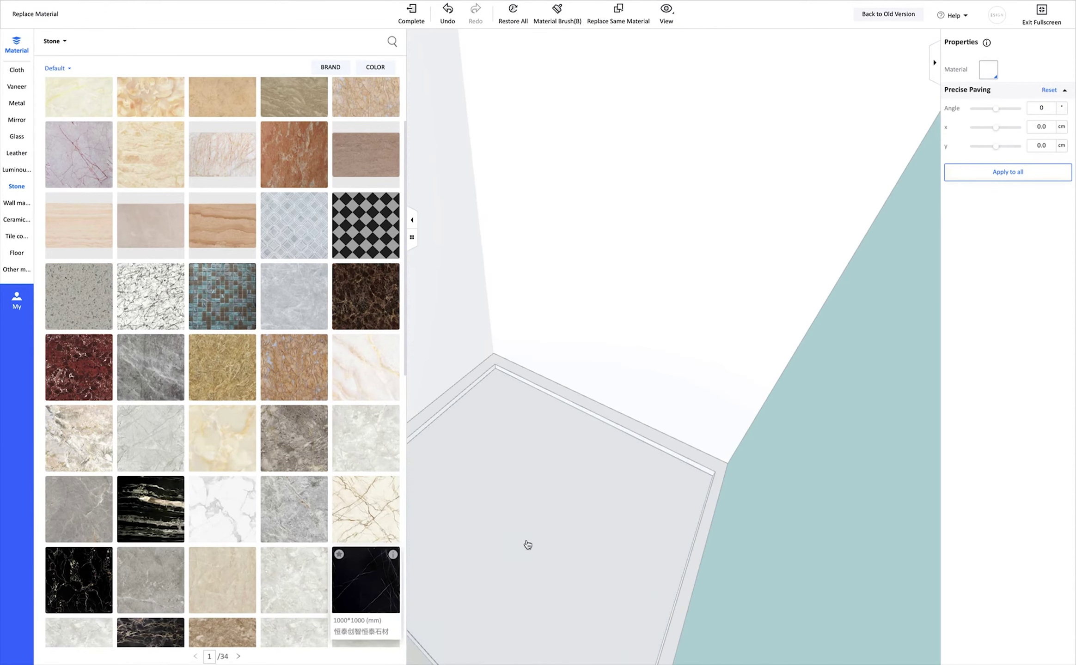
mouse_move(365, 580)
left_mouse_down()
mouse_move(413, 572)
mouse_move(597, 423)
left_mouse_up()
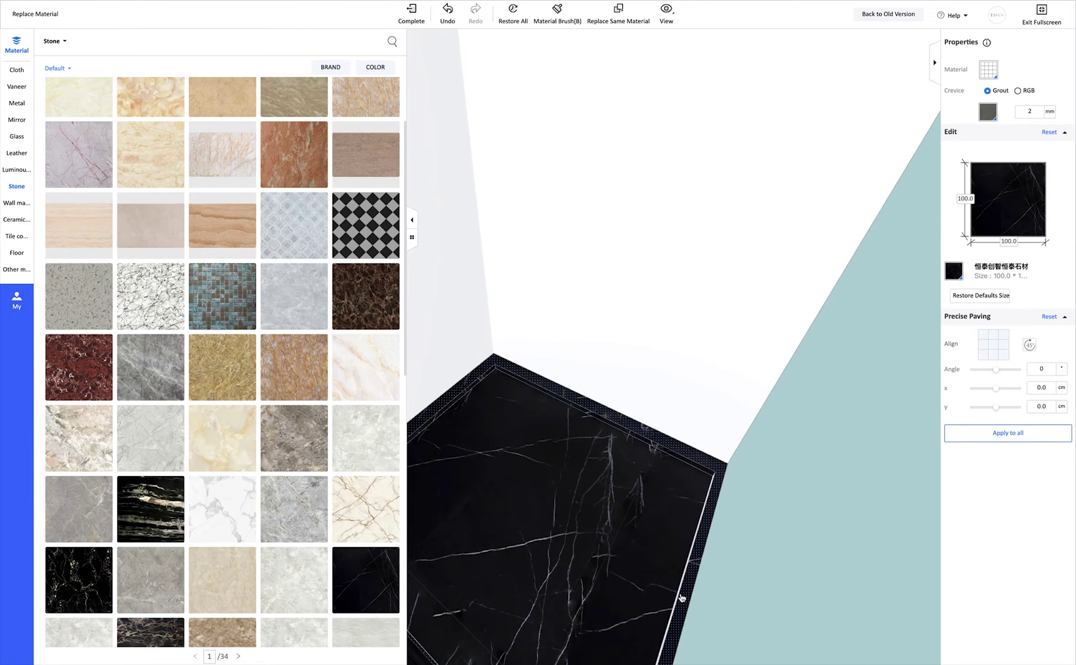
mouse_move(627, 497)
left_mouse_down()
mouse_move(641, 373)
mouse_move(630, 444)
mouse_move(468, 613)
mouse_move(443, 607)
left_mouse_up()
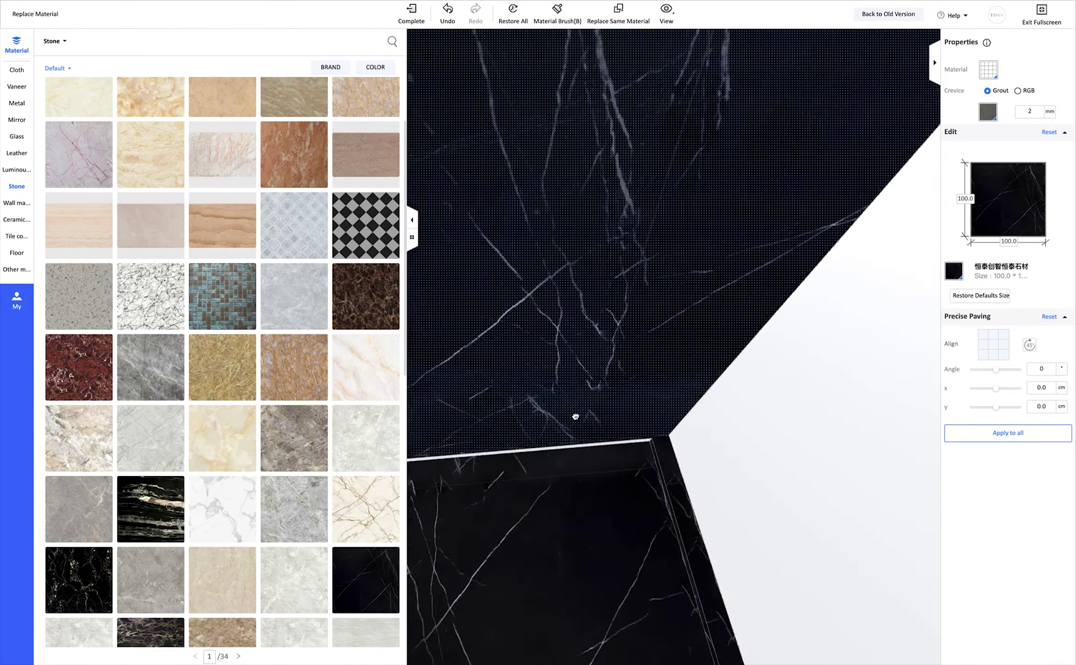
Apply the black marble to the shower wall and view it beside the glass partition
left_click_drag(365, 580, 603, 346)
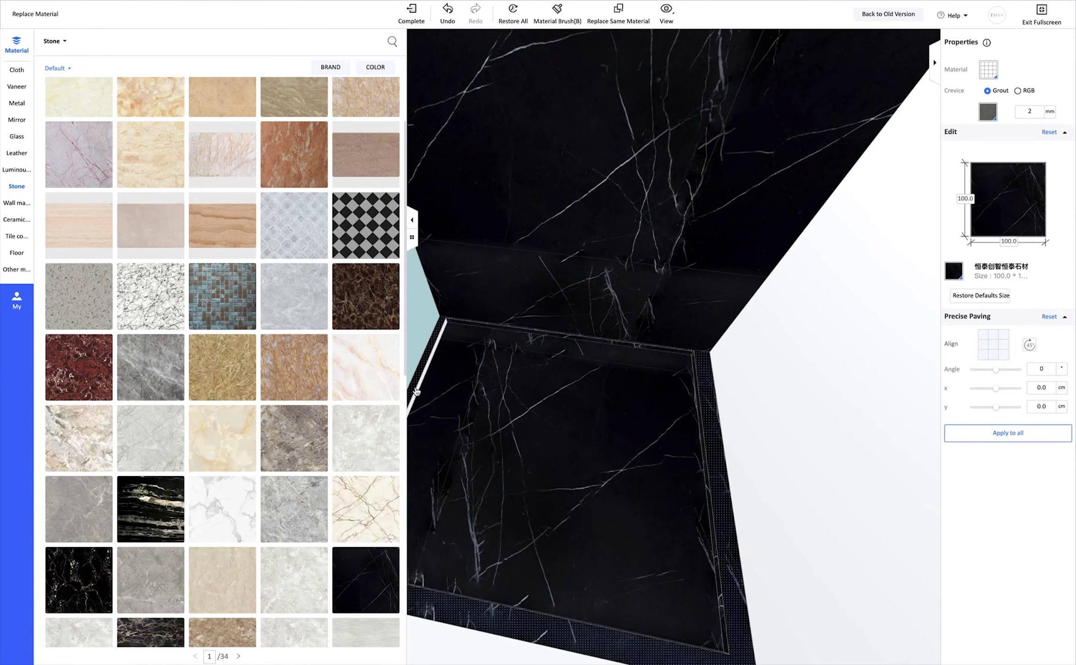
mouse_move(417, 392)
left_mouse_down()
mouse_move(499, 519)
mouse_move(686, 382)
left_mouse_up()
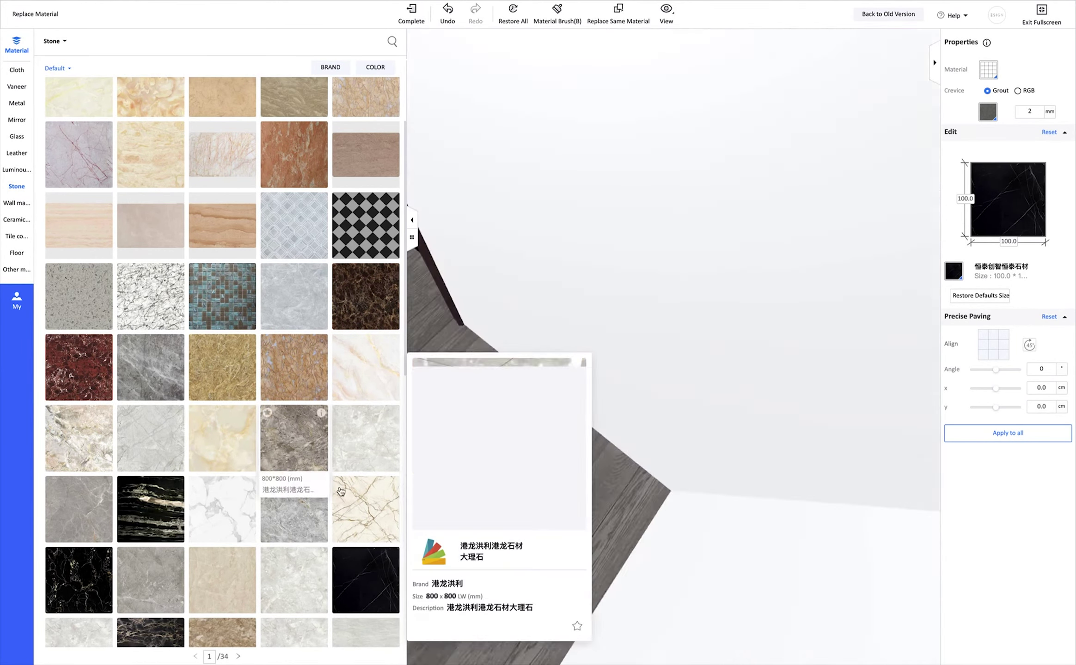
mouse_move(606, 555)
left_mouse_down()
mouse_move(557, 591)
mouse_move(758, 438)
mouse_move(555, 486)
left_mouse_up()
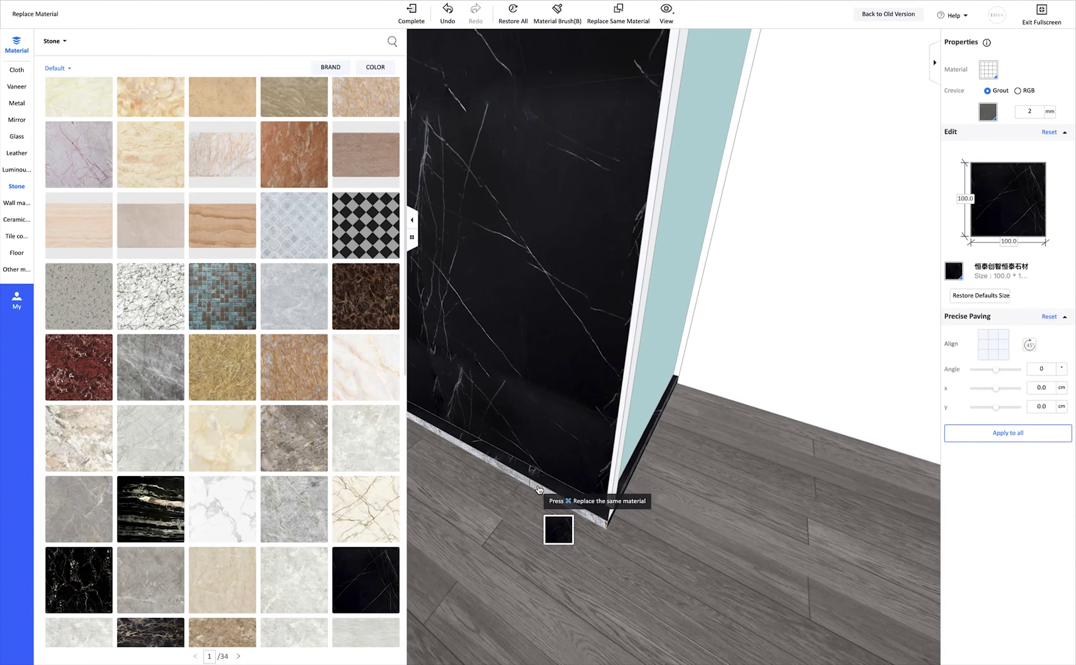
Cover the marble wall behind the partition with frosted glass
left_click(16, 136)
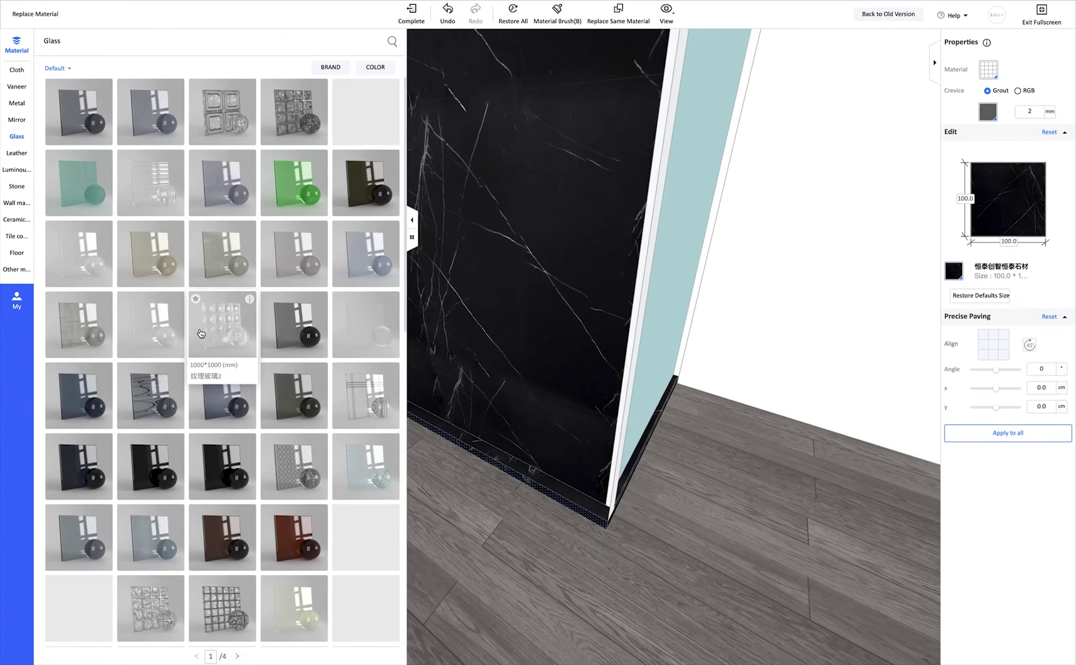
left_click(525, 321)
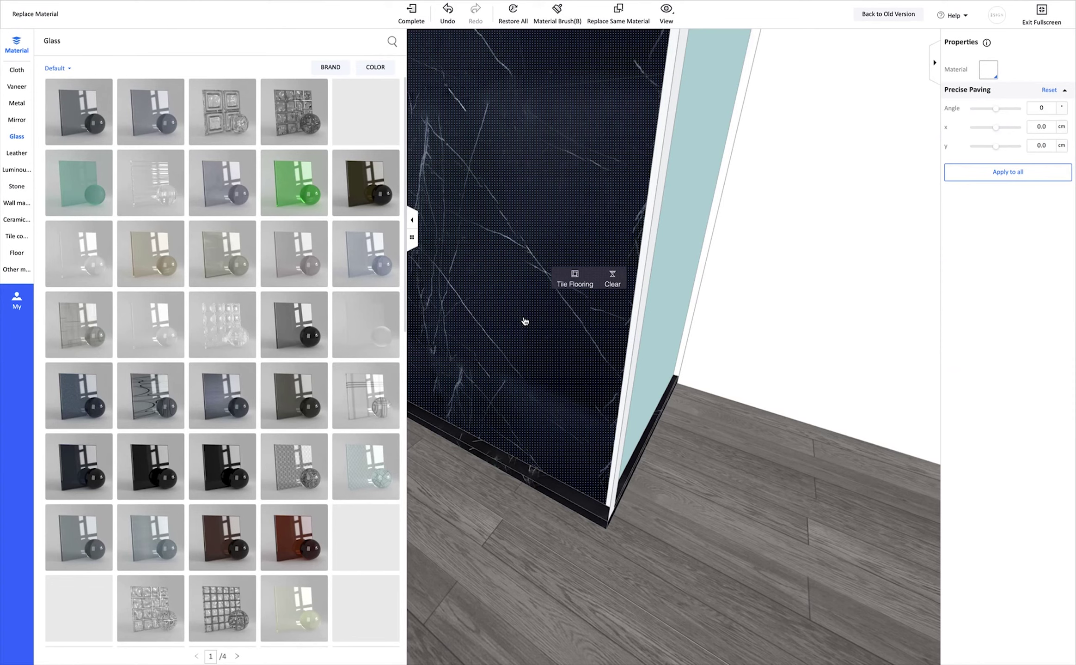
left_click_drag(670, 439, 391, 391)
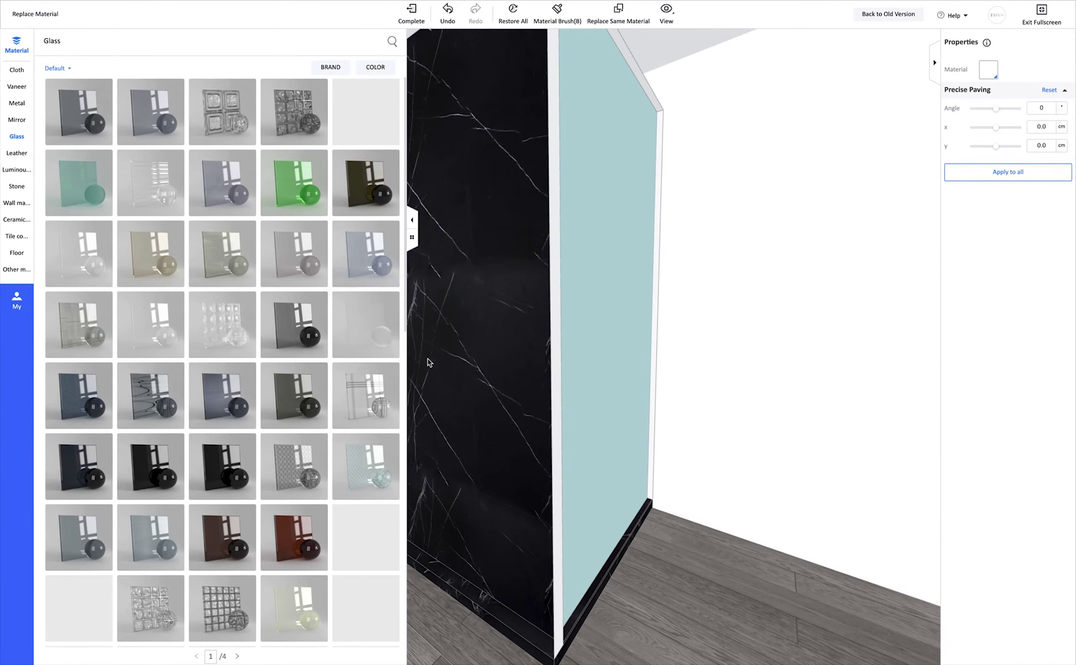
left_click(479, 345)
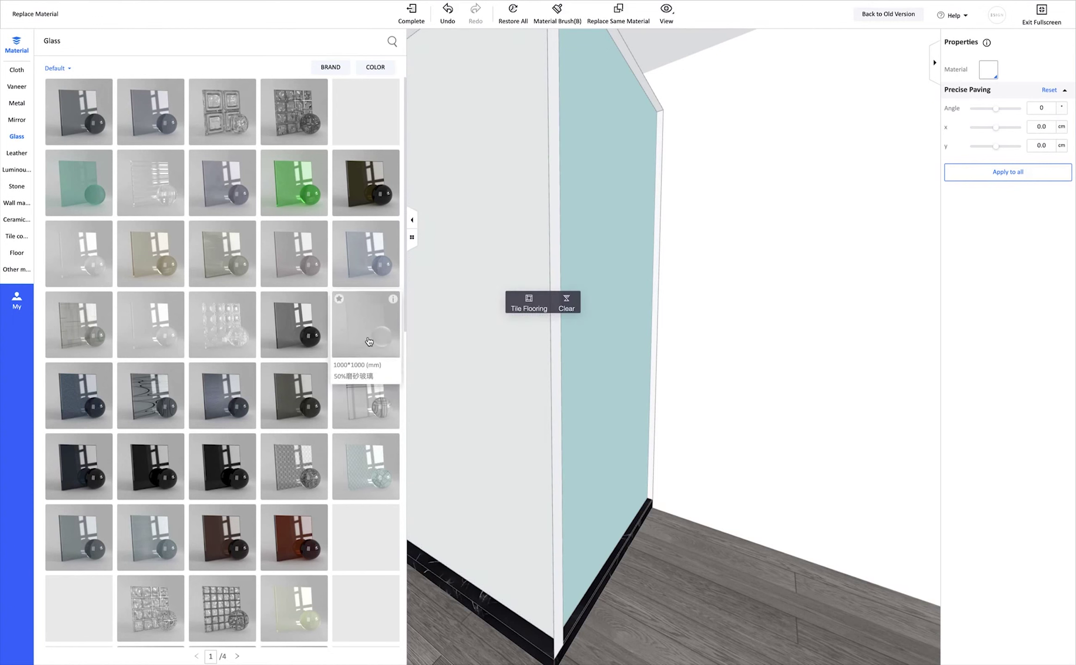
Apply glass swatches to the blue partition panel, its top edge and edge strip
left_click(559, 461)
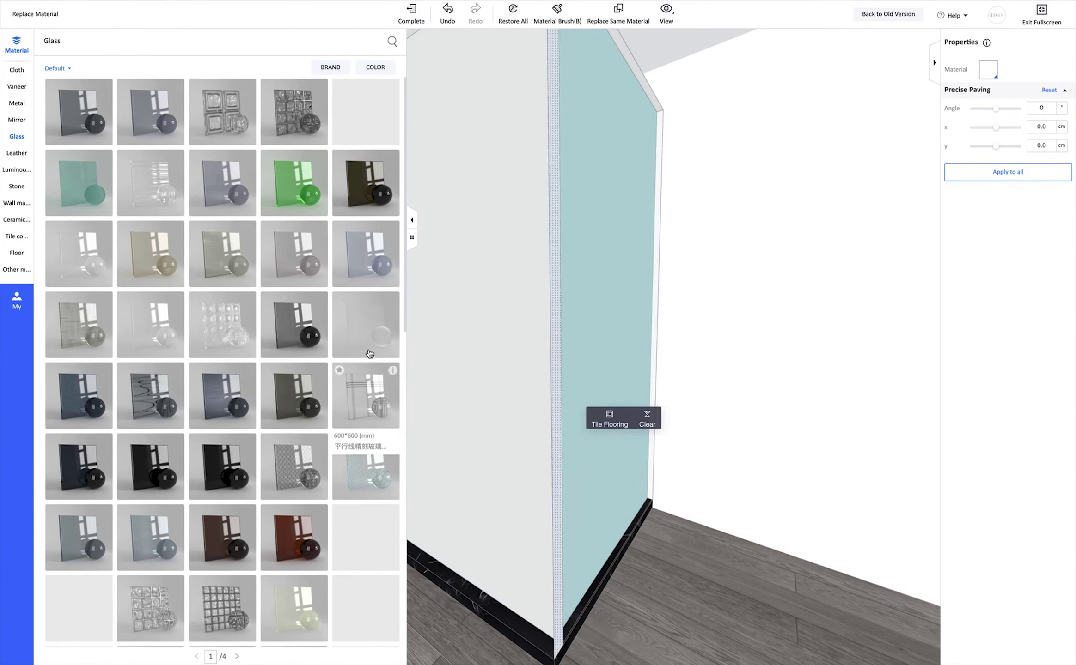
left_click(649, 97)
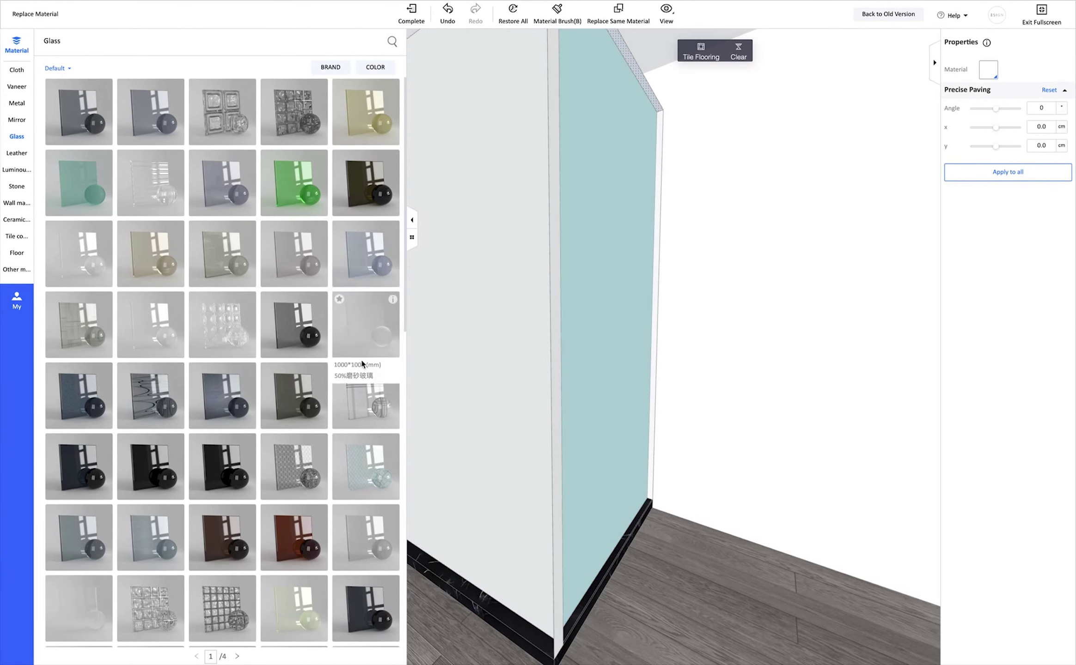
scroll(362, 365, "down", 1)
scroll(363, 393, "down", 6)
left_click(644, 139)
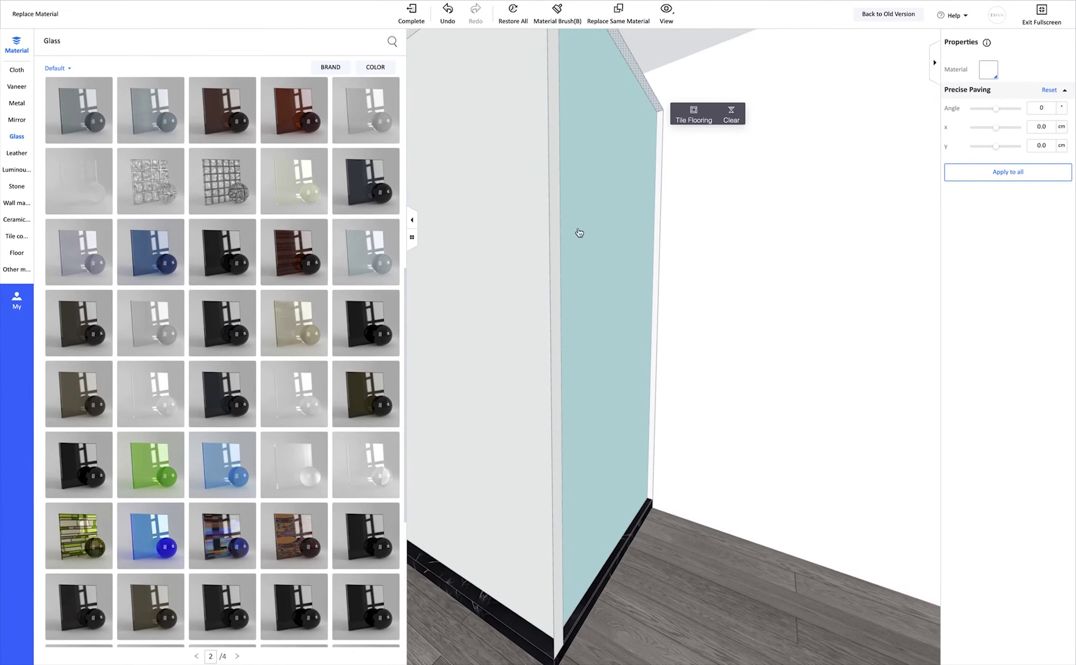
scroll(328, 276, "up", 6)
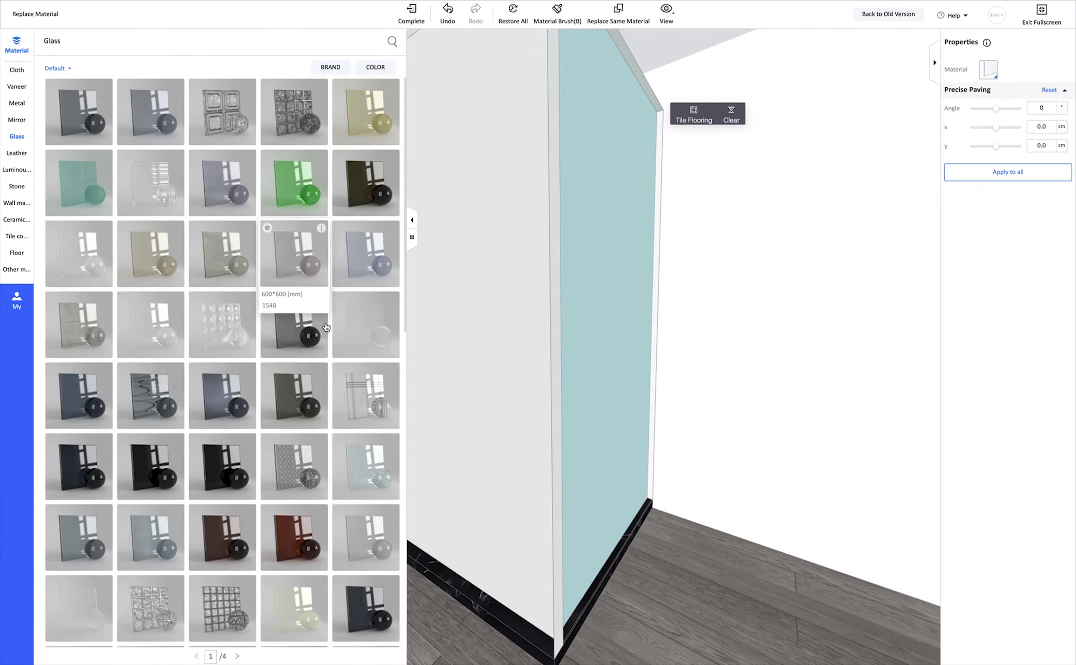
mouse_move(163, 322)
left_mouse_down()
mouse_move(655, 278)
mouse_move(558, 320)
mouse_move(566, 329)
left_mouse_up()
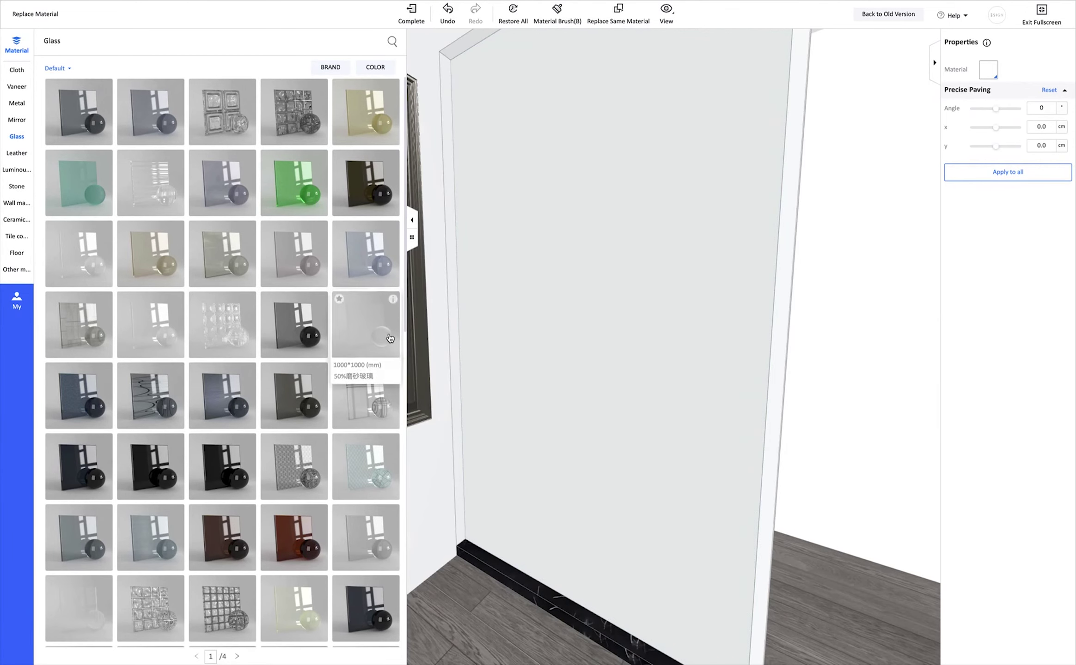
left_click_drag(367, 364, 783, 393)
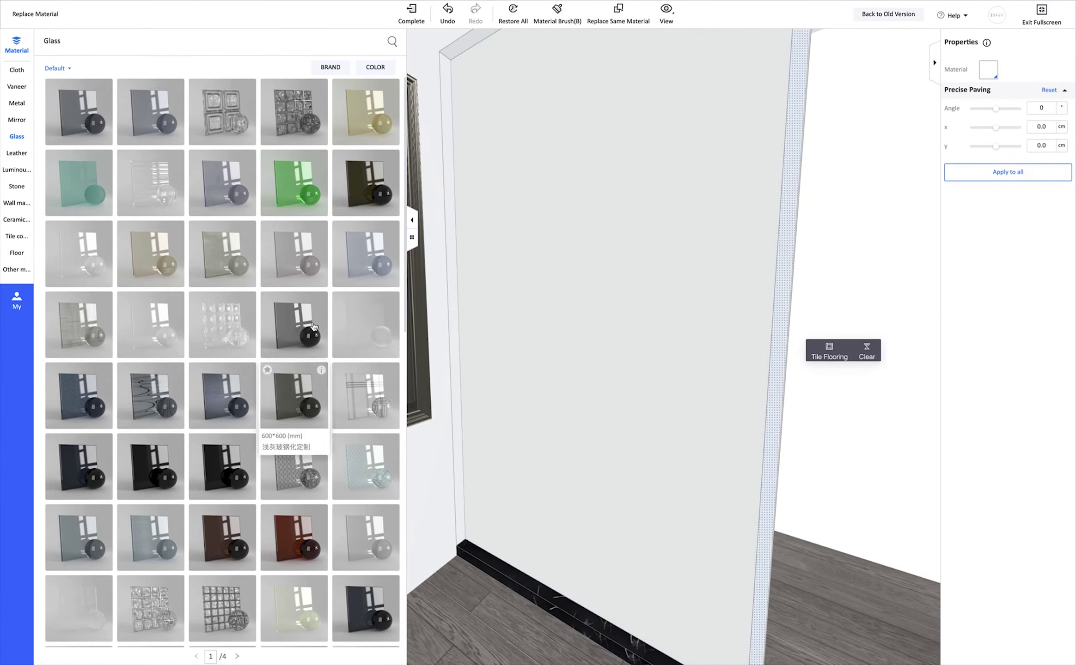
left_click_drag(294, 416, 471, 396)
left_click_drag(454, 475, 531, 318)
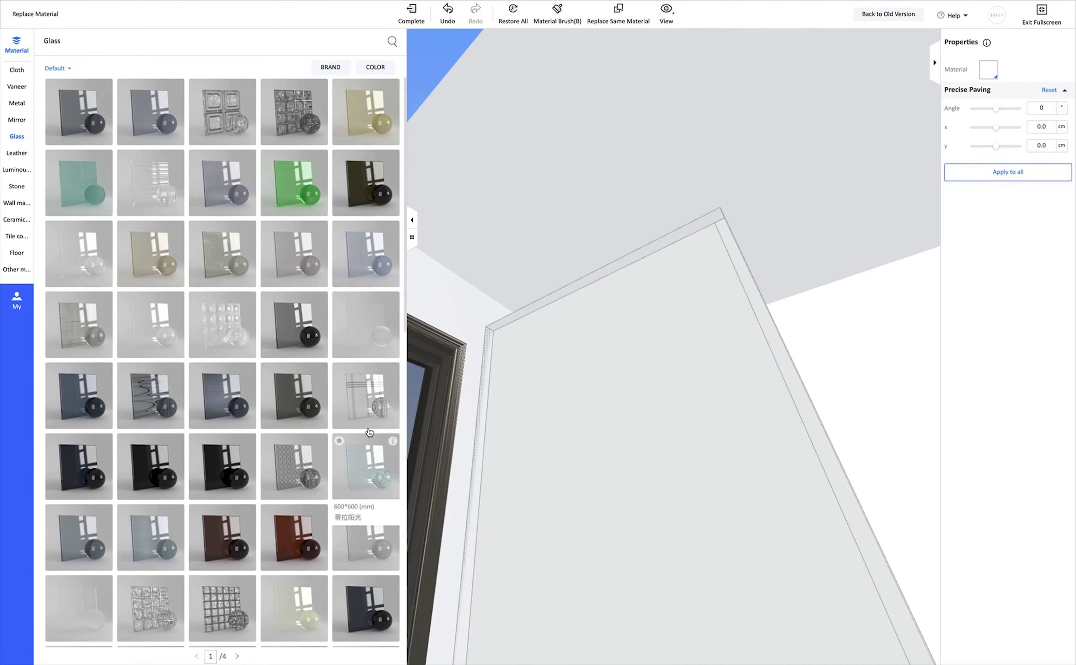
mouse_move(365, 324)
left_mouse_down()
mouse_move(571, 300)
mouse_move(598, 507)
mouse_move(653, 413)
mouse_move(641, 384)
mouse_move(714, 428)
mouse_move(689, 446)
mouse_move(679, 389)
left_mouse_up()
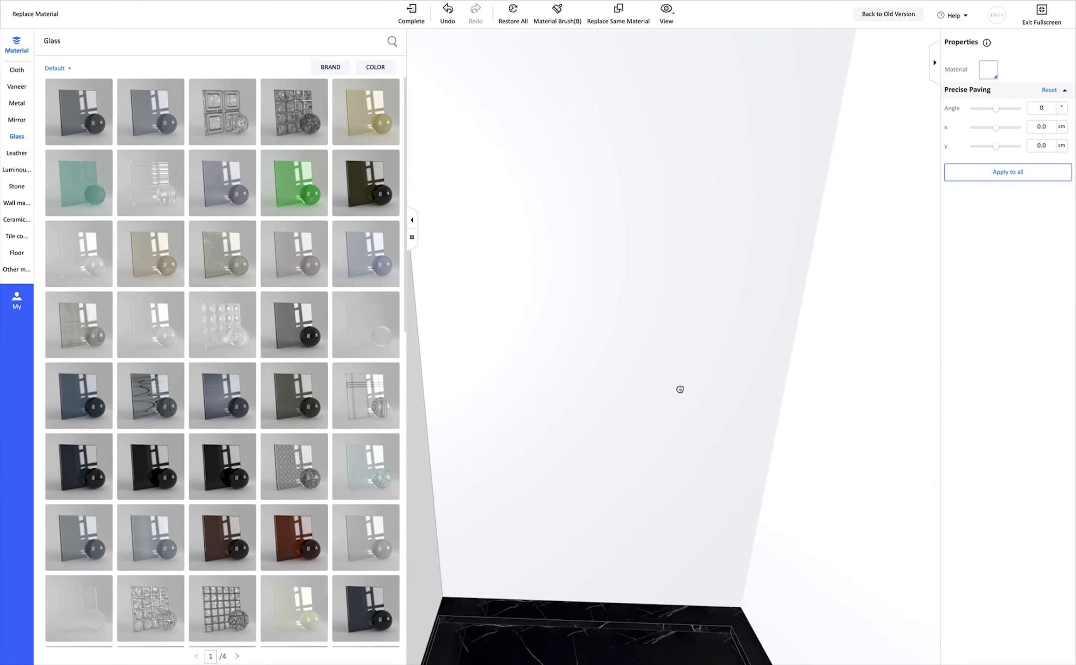
left_click(411, 20)
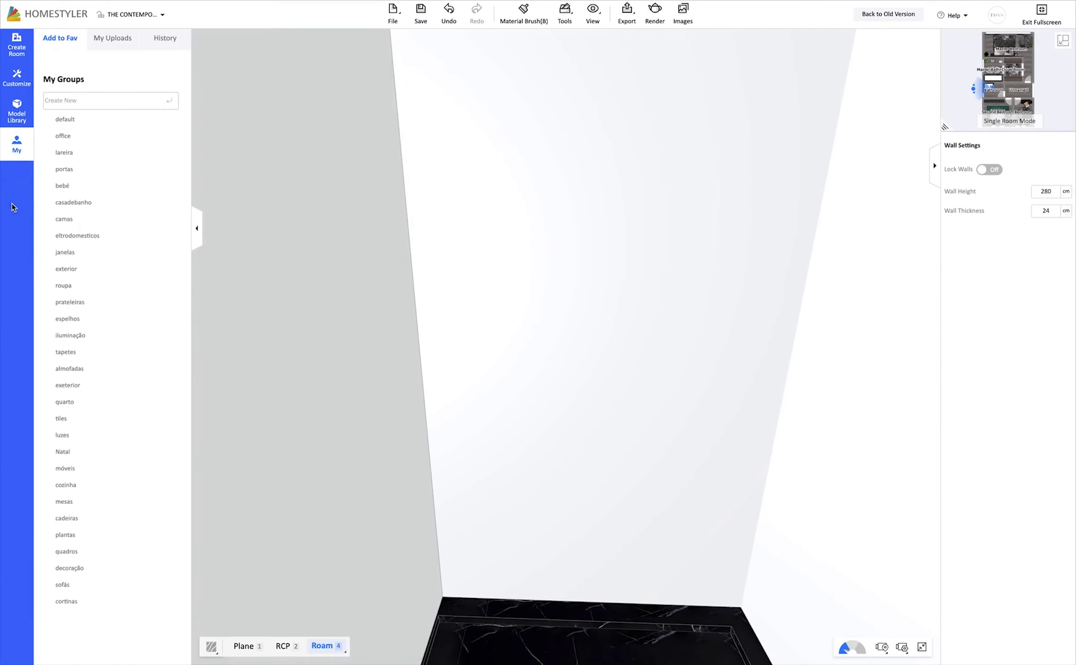
Mount the black shower column from the casadebanho favourites on the shower wall at 85 cm
left_click(66, 206)
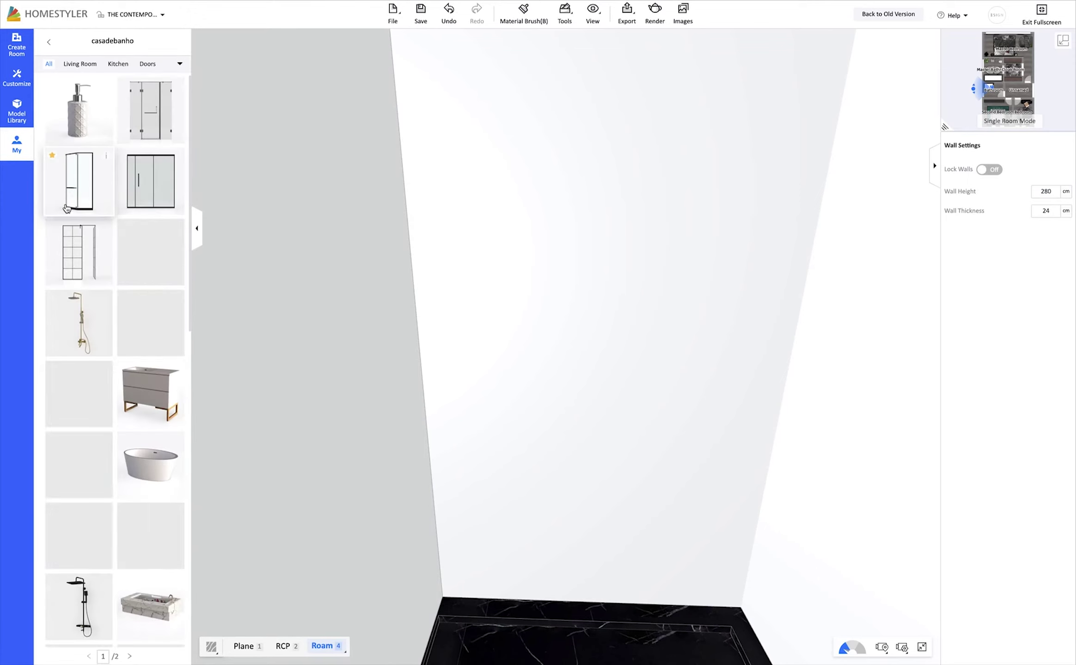
scroll(79, 278, "down", 1)
left_click_drag(78, 566, 593, 422)
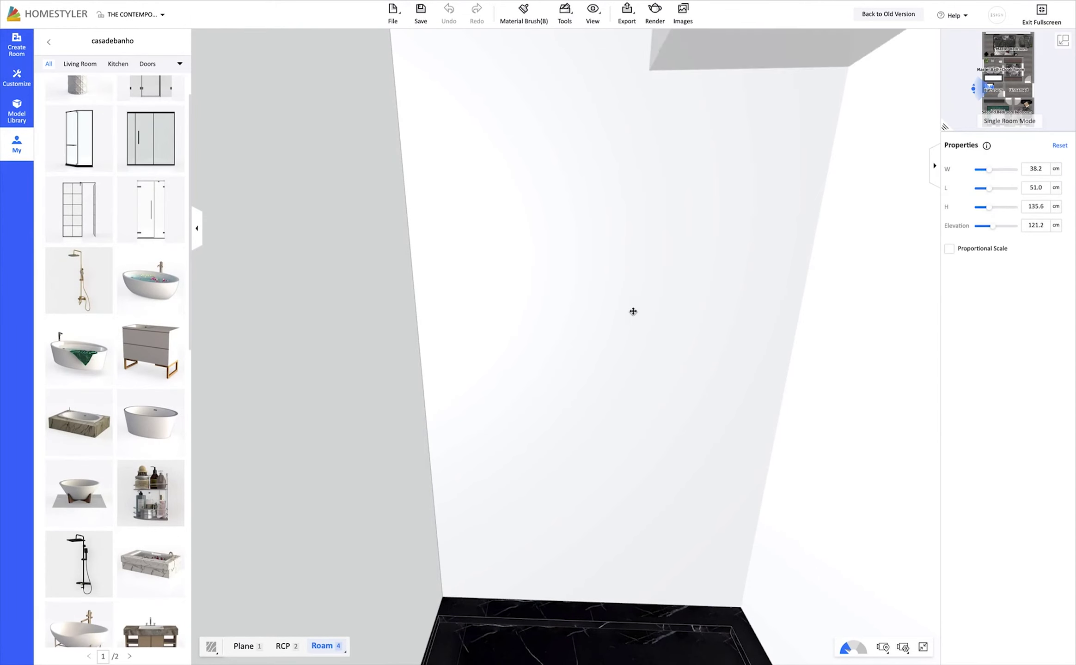
left_click(593, 423)
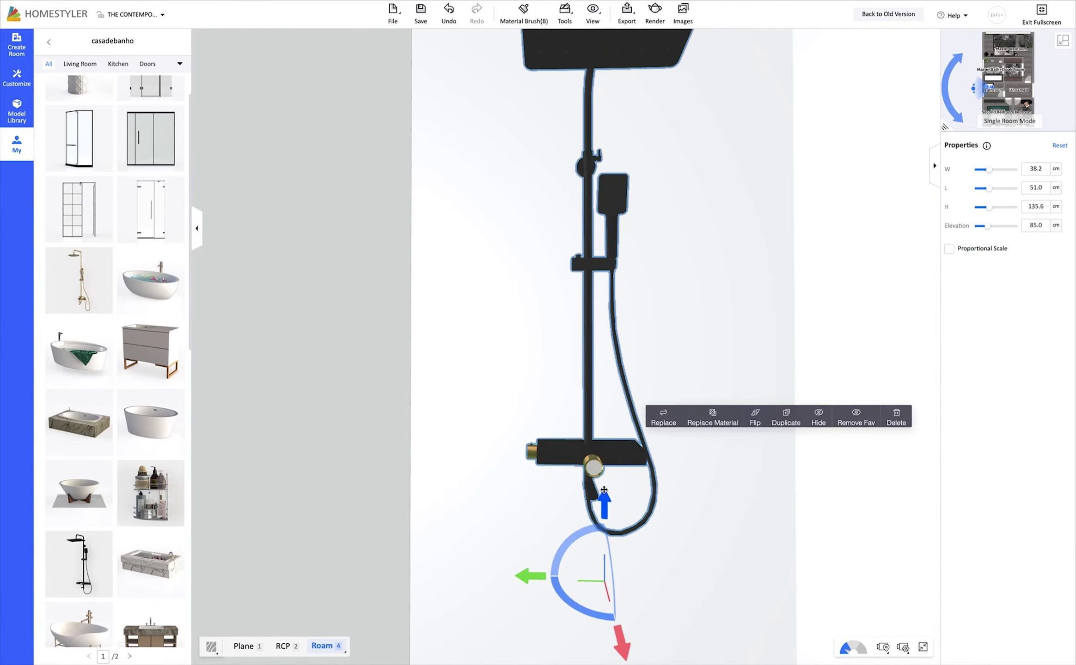
left_click(723, 365)
mouse_move(723, 365)
left_mouse_down()
mouse_move(706, 279)
mouse_move(679, 385)
mouse_move(667, 334)
mouse_move(583, 330)
left_mouse_up()
left_click(44, 43)
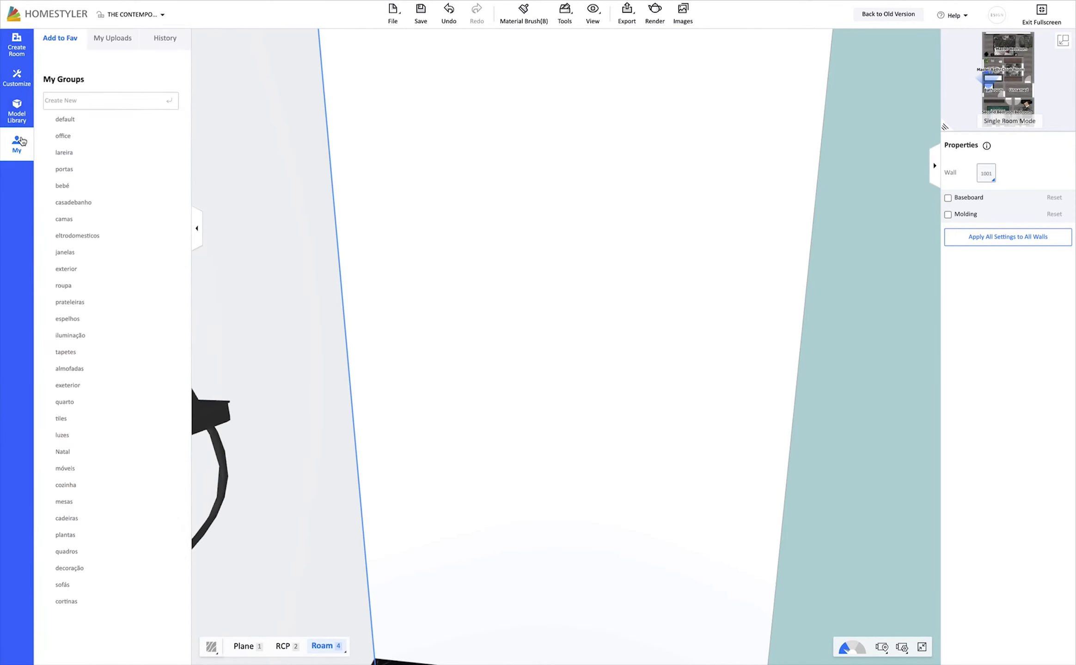
left_click(25, 144)
From Office > Shelves & Bookcases, place a trial thin wooden shelf, then delete it
left_click(21, 159)
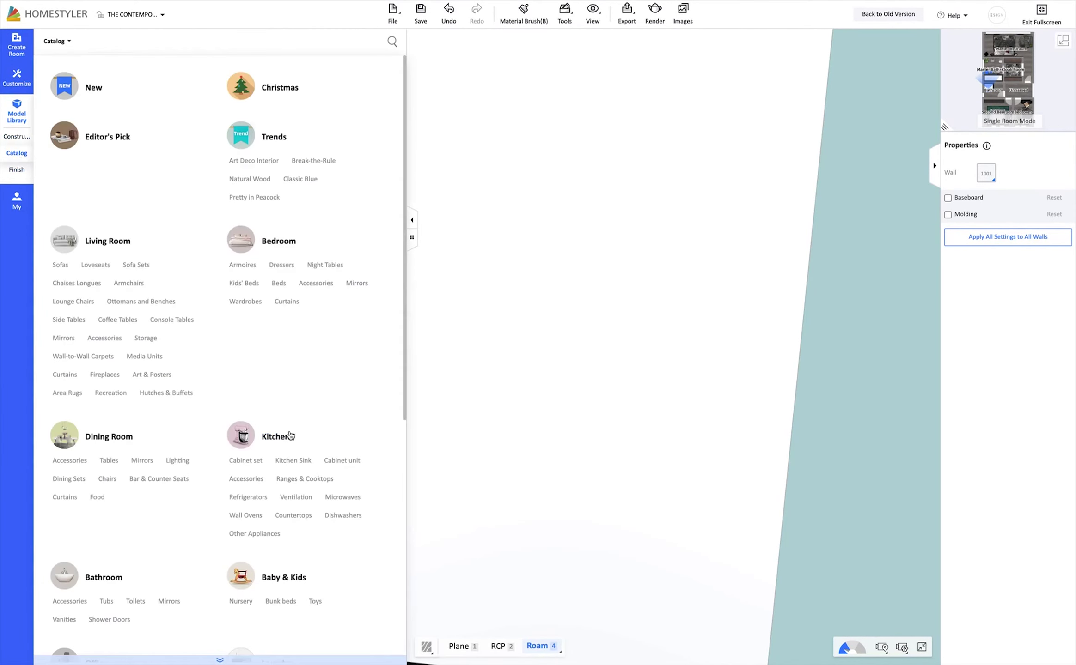
scroll(349, 379, "down", 5)
scroll(349, 378, "down", 3)
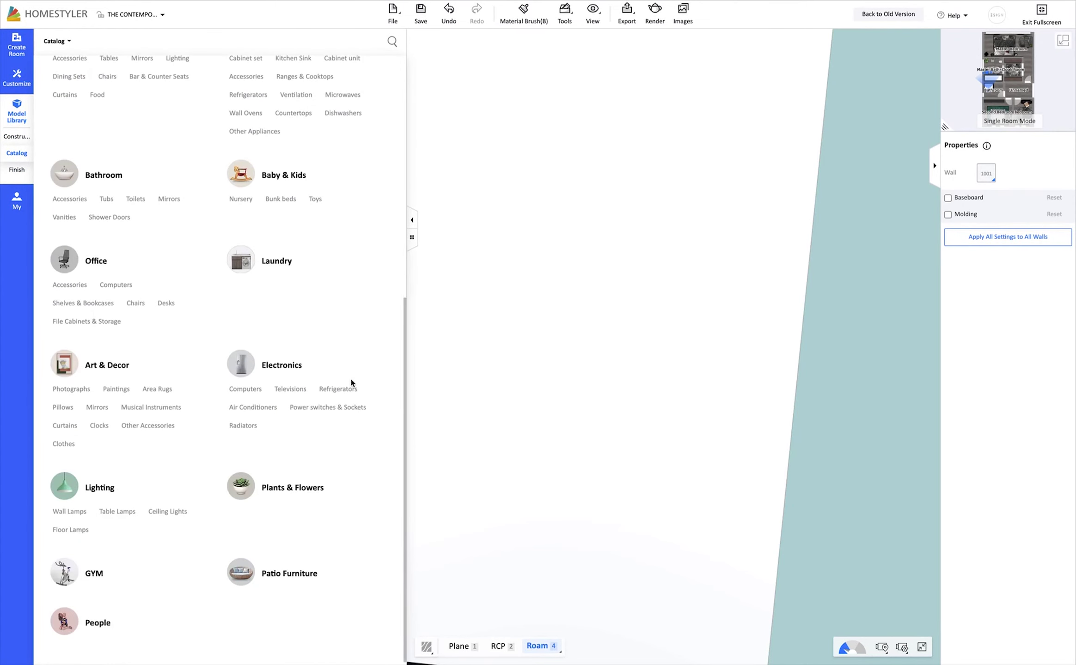
left_click(92, 303)
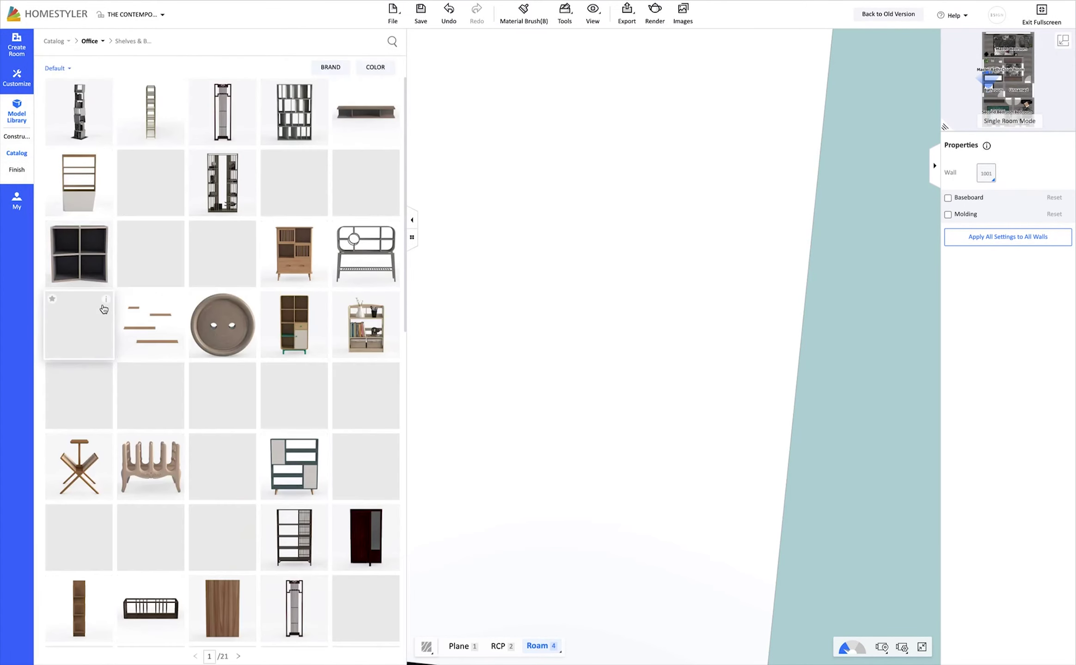
scroll(103, 309, "down", 1)
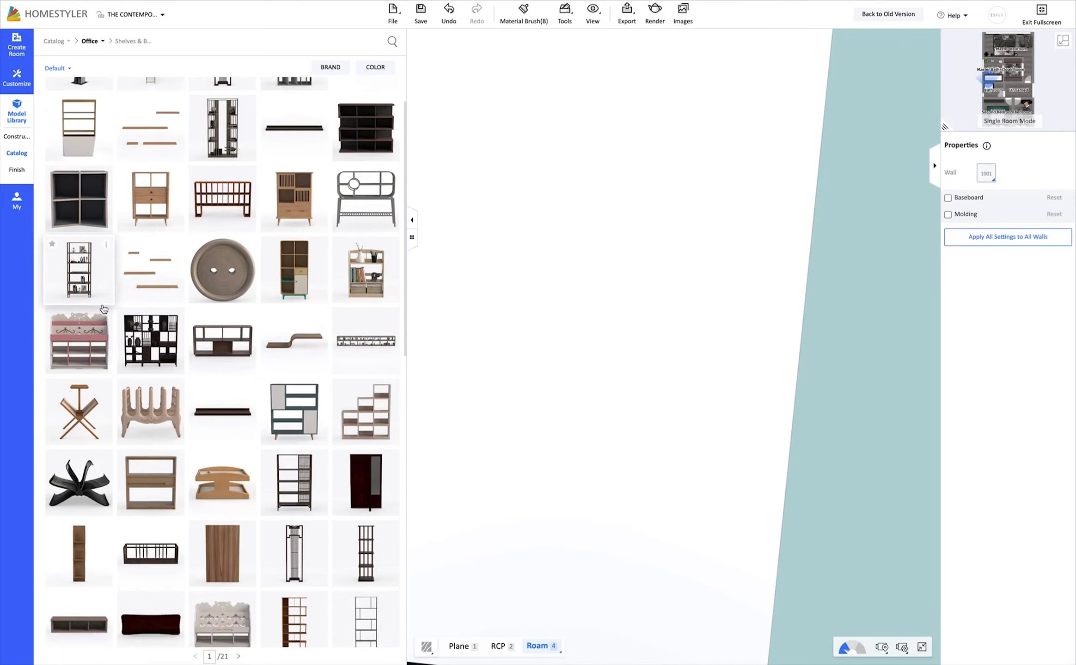
scroll(103, 309, "down", 5)
scroll(104, 309, "down", 2)
left_click_drag(366, 419, 562, 272)
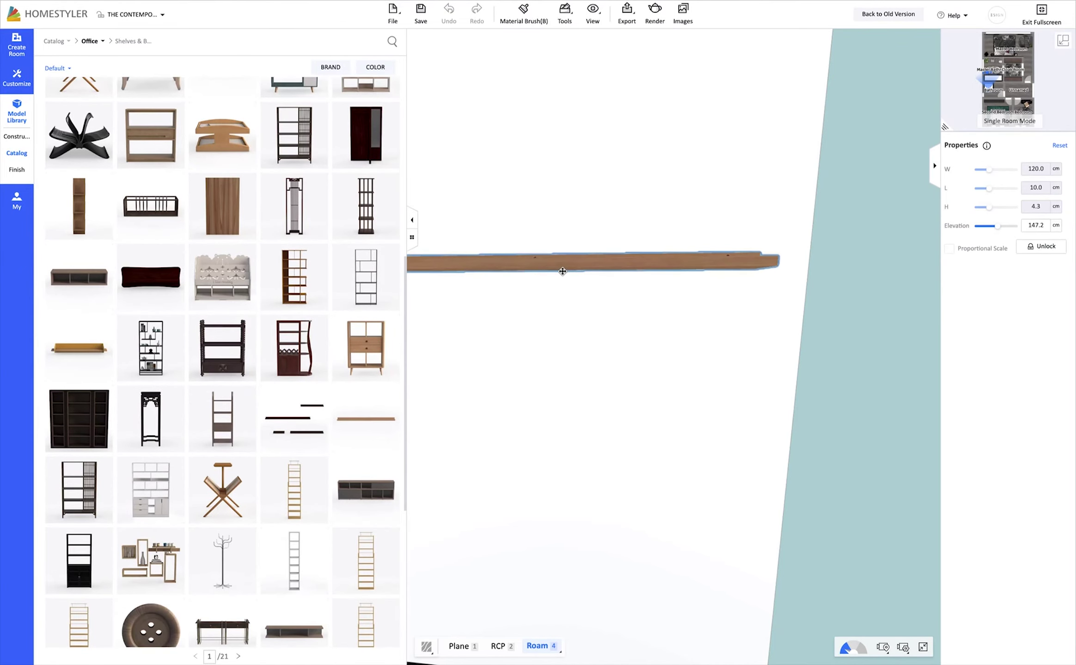
scroll(328, 376, "down", 6)
key("Delete")
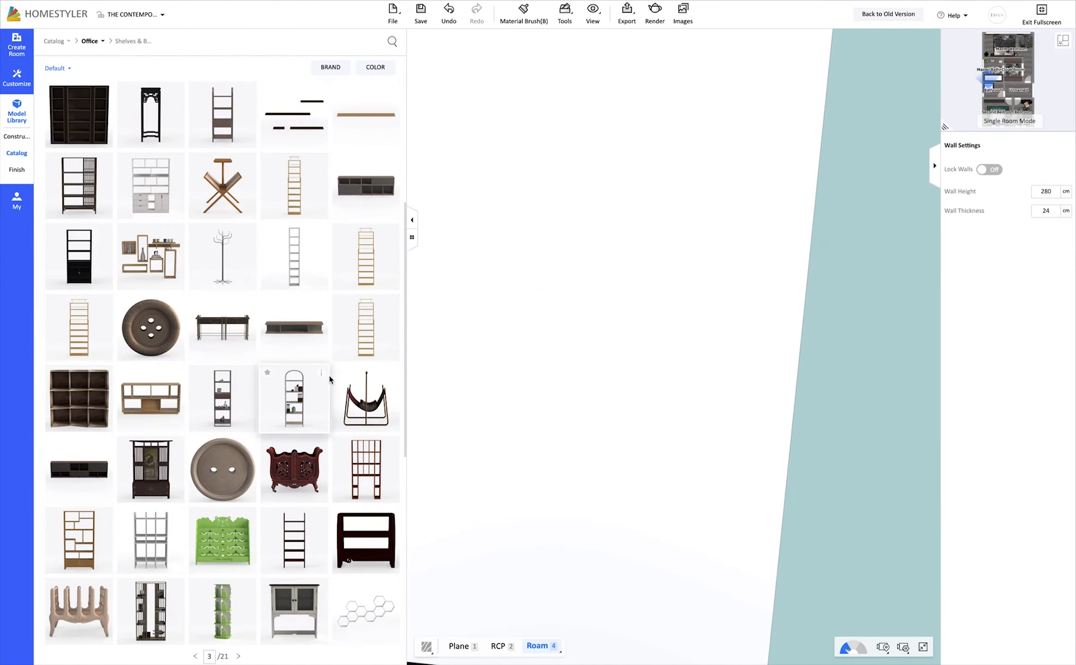
Hang the 68.6 cm glass shelf with brass brackets on the wall at 132.7 cm
scroll(329, 376, "down", 4)
scroll(329, 375, "down", 3)
scroll(328, 374, "down", 3)
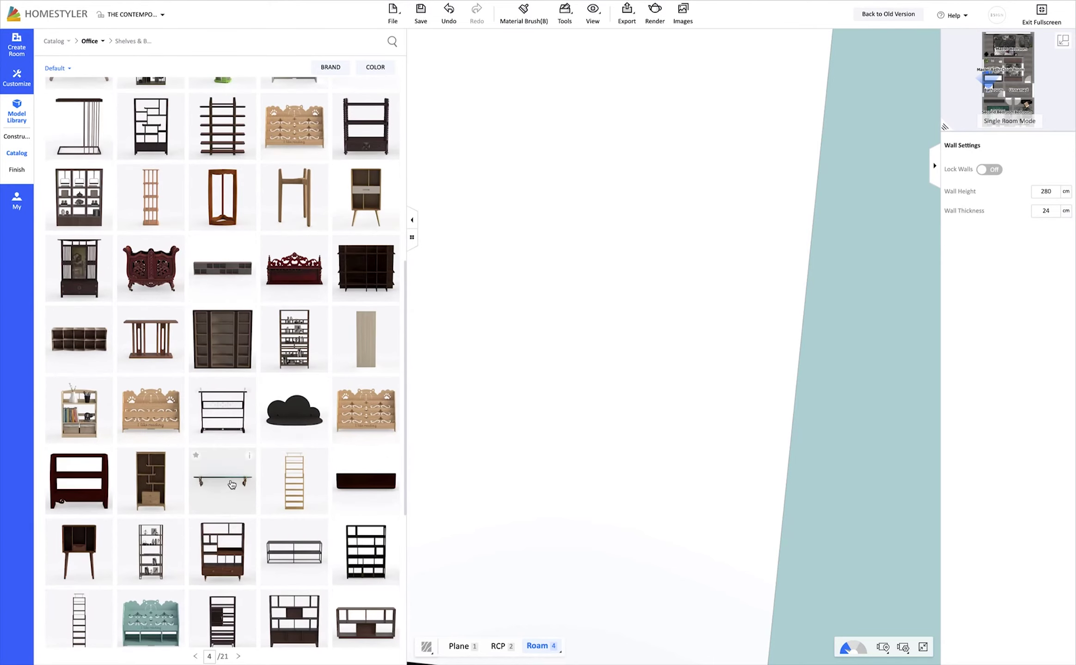
left_click_drag(222, 481, 474, 338)
left_click(411, 221)
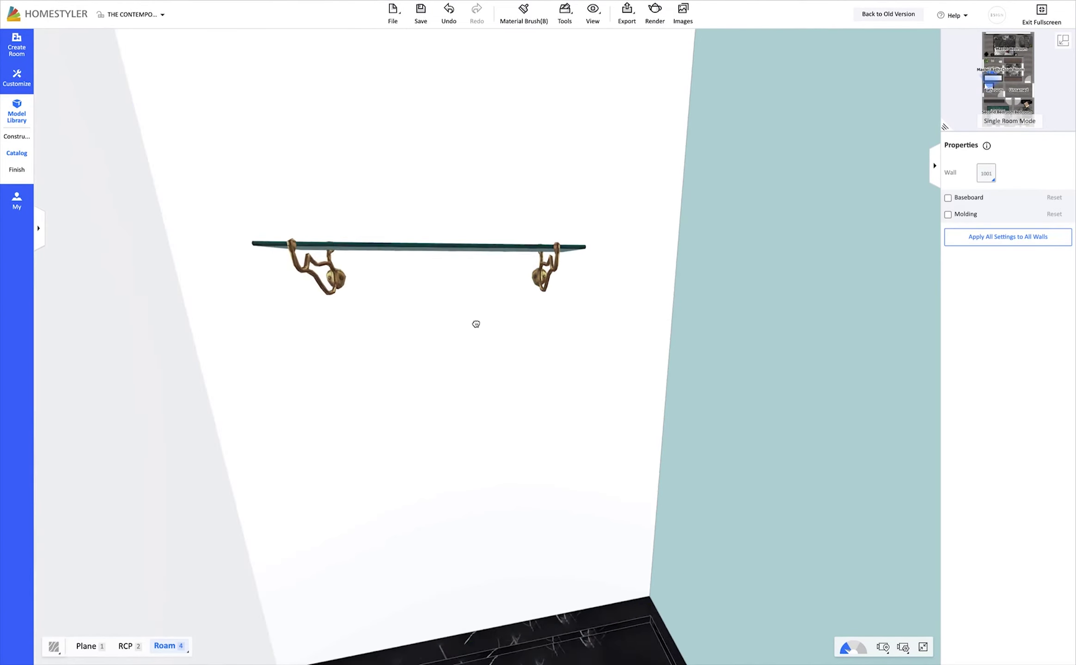
left_click_drag(472, 245, 534, 291)
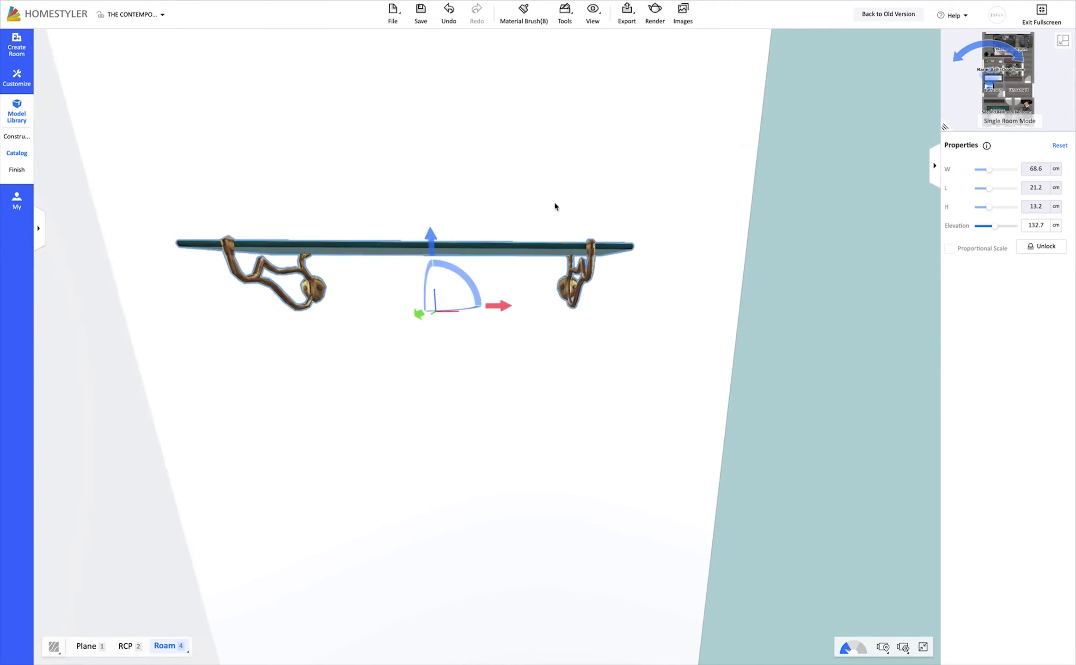
left_click(557, 207)
left_click(16, 155)
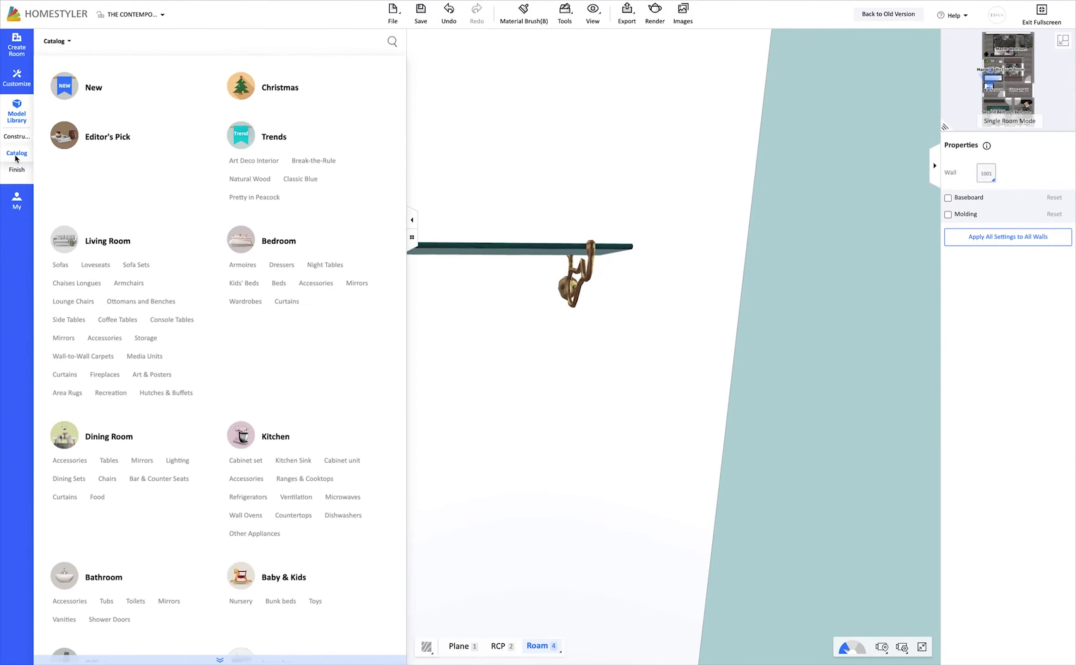
Place the bathroom accessories model from My Uploads on the glass shelf
left_click(16, 198)
left_click(125, 39)
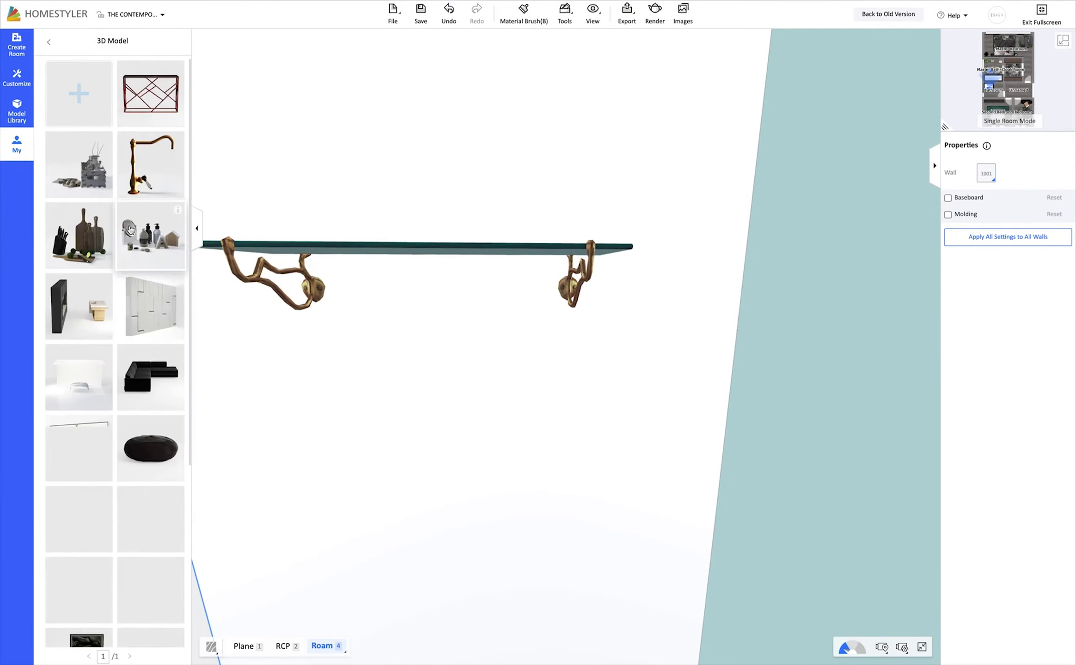
left_click(131, 230)
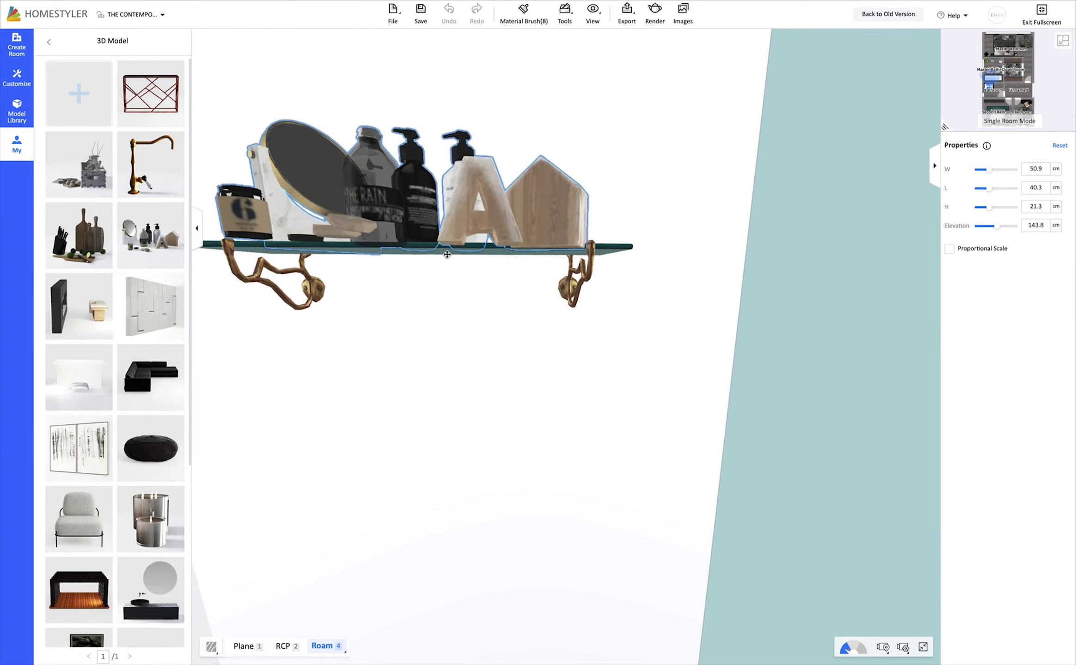
left_click(446, 254)
left_click_drag(432, 360, 444, 314)
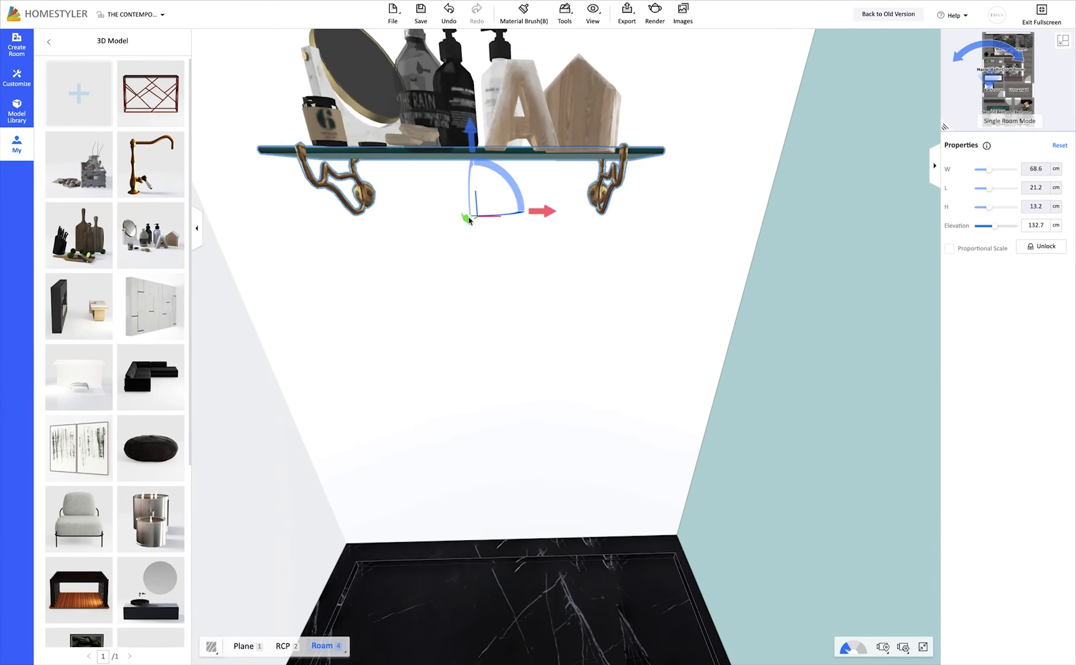
Delete the accessories, leaving the glass shelf empty
left_click(471, 138)
left_click_drag(472, 139, 478, 237)
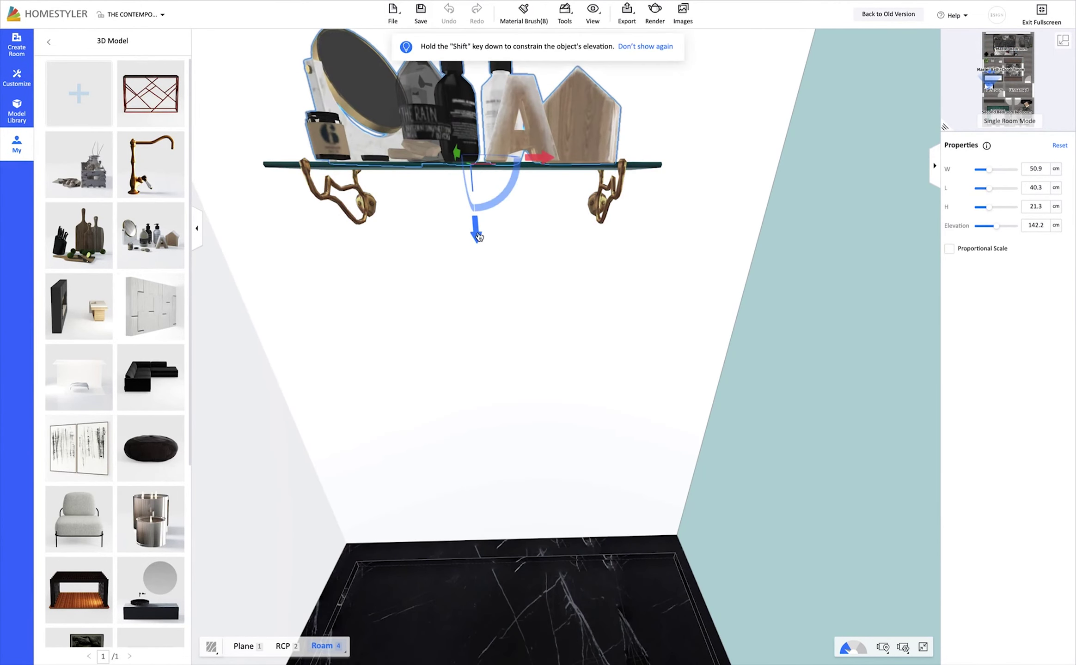
key("Delete")
scroll(116, 324, "down", 5)
scroll(115, 323, "down", 1)
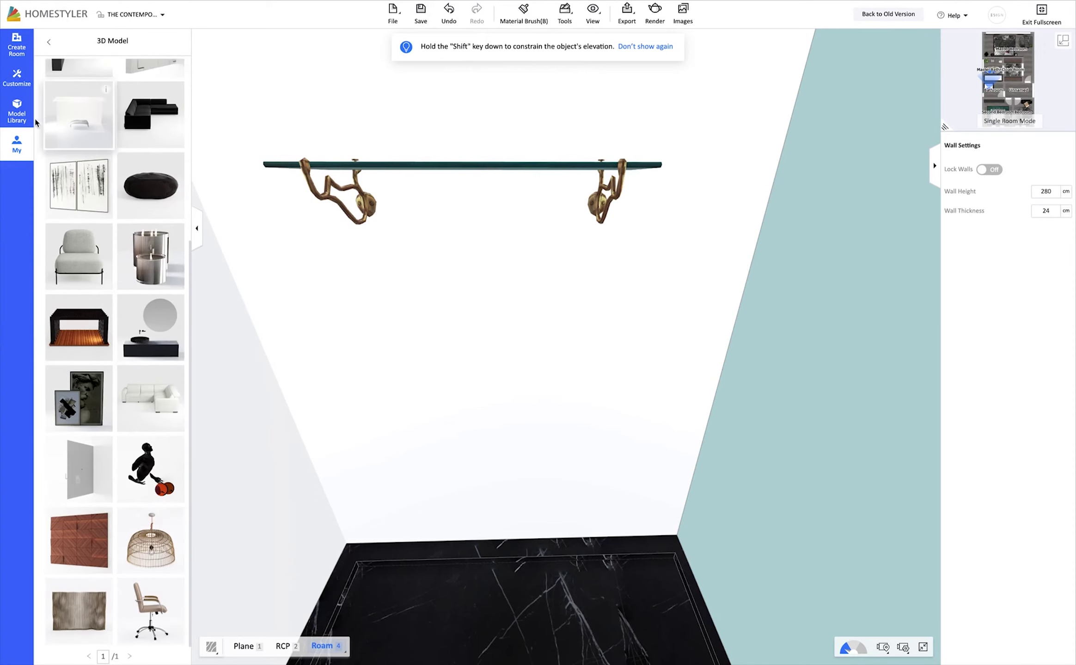
left_click(17, 113)
left_click(17, 161)
Put a soap dispenser from casadebanho on the glass shelf and duplicate it
left_click(74, 41)
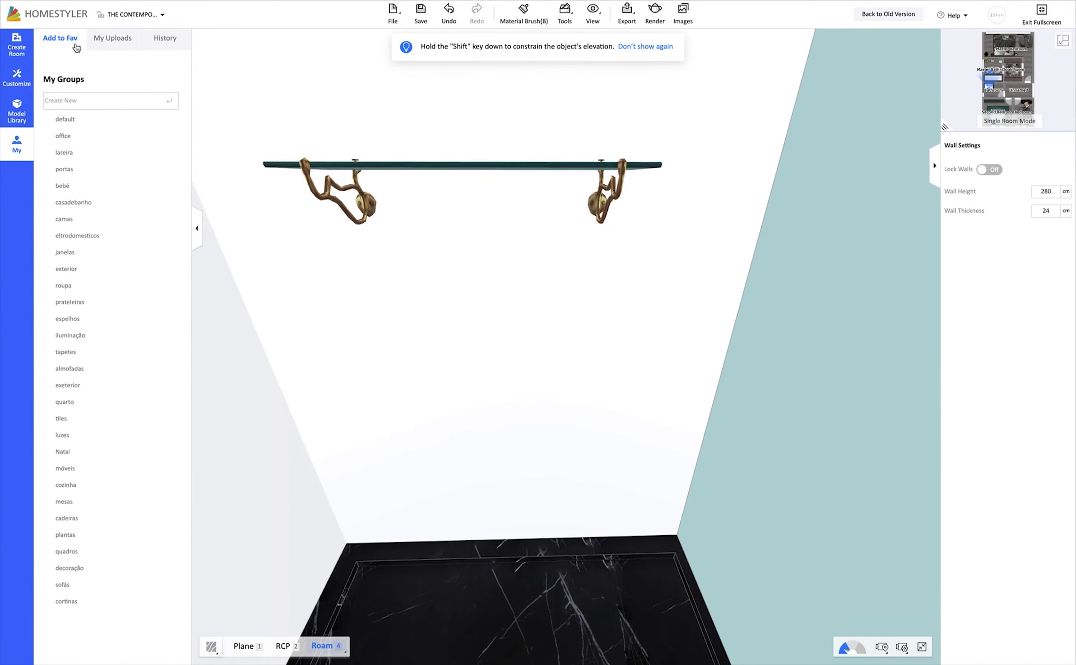
left_click(74, 202)
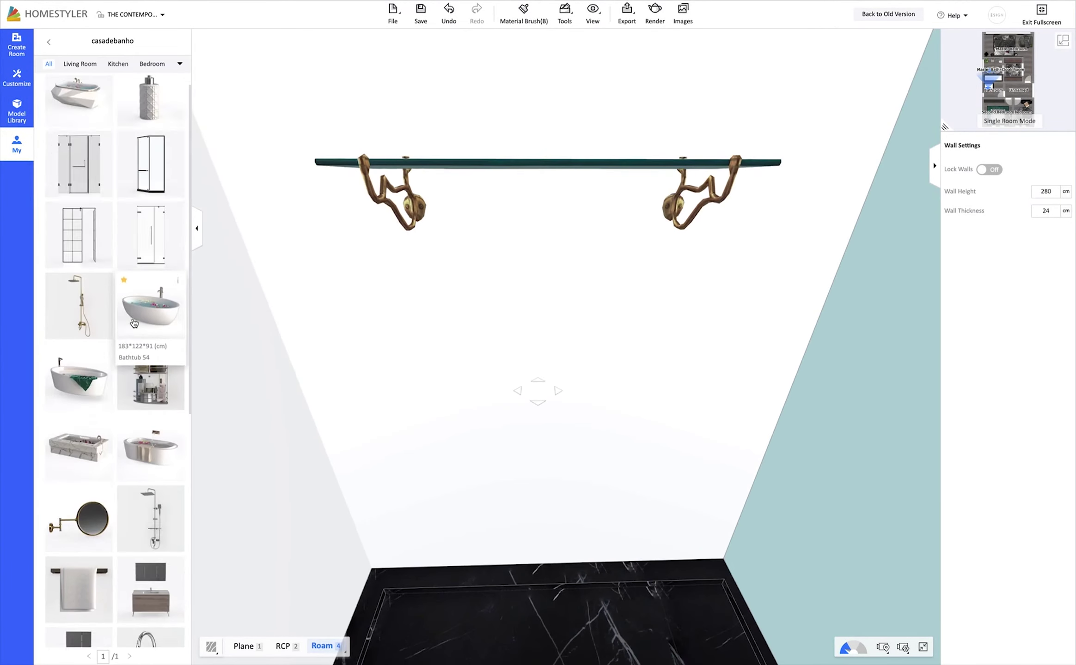
scroll(133, 322, "up", 3)
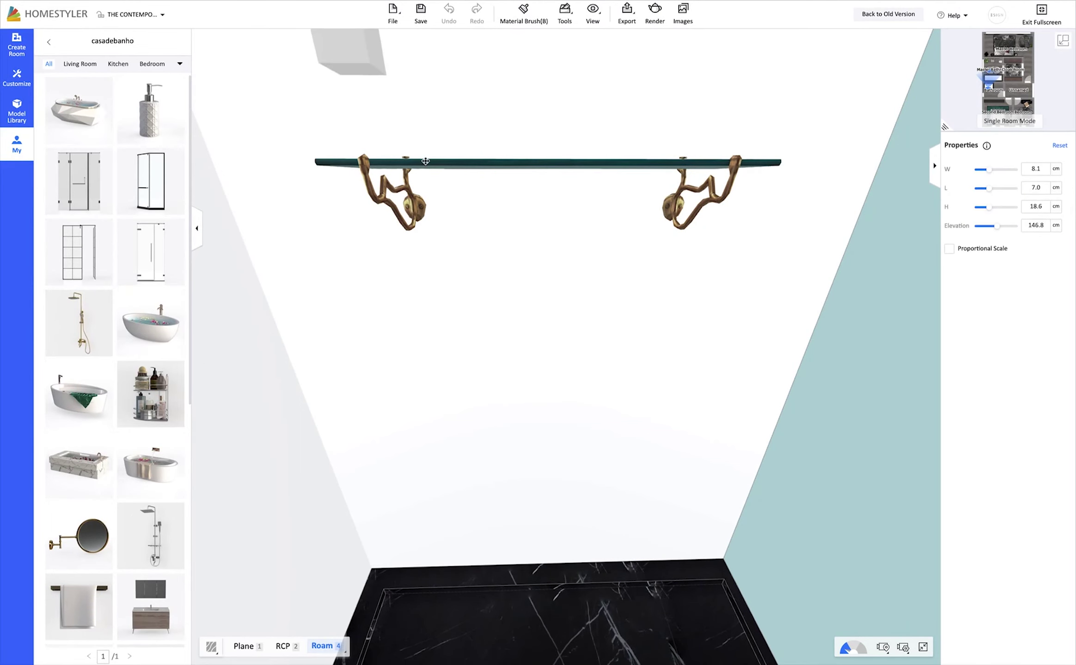
left_click_drag(149, 136, 469, 163)
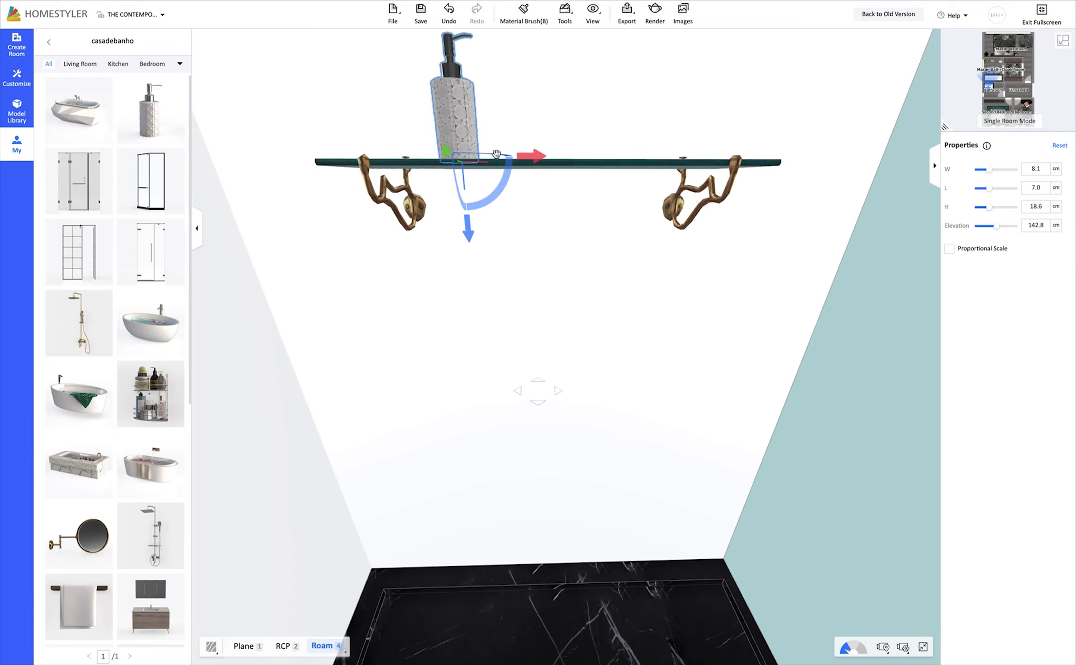
left_click(632, 101)
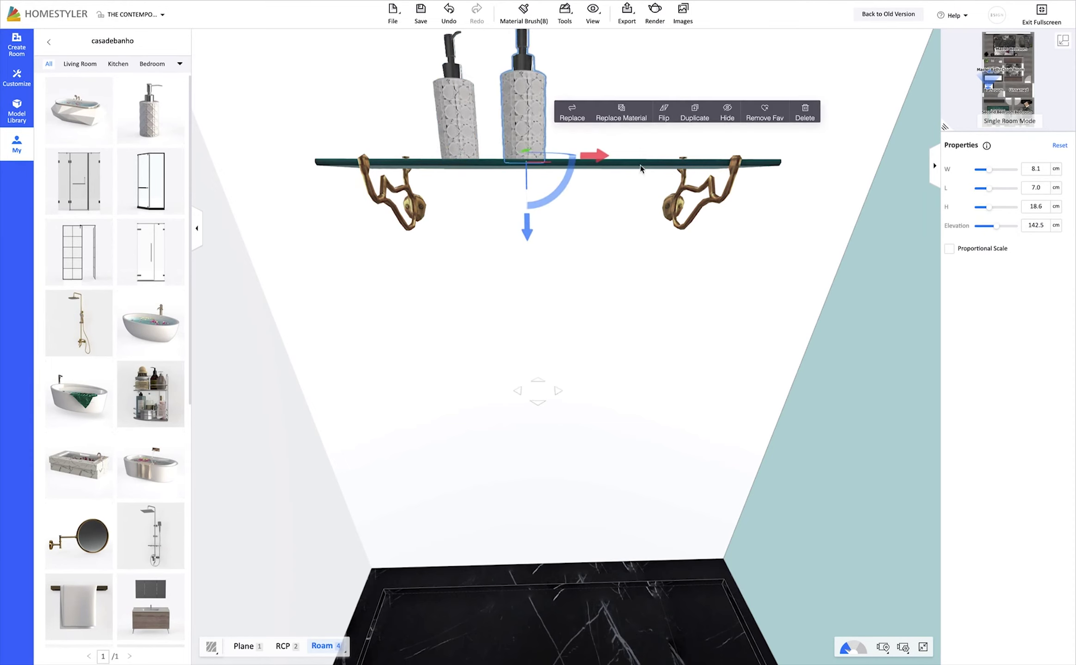
left_click_drag(547, 259, 600, 291)
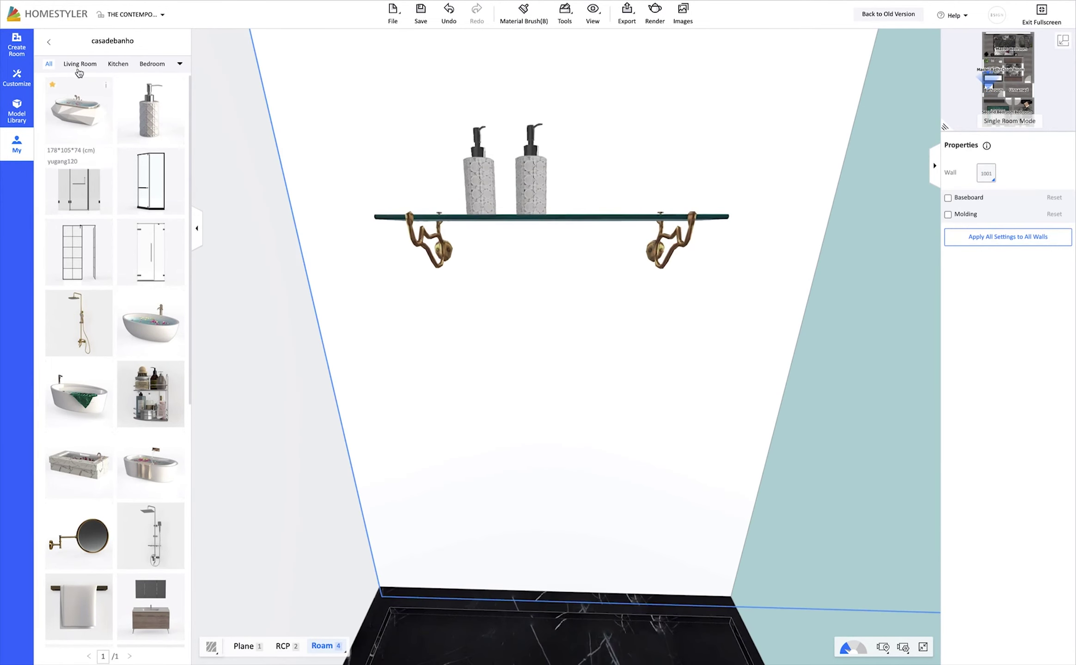
Add the trailing hanging plant from the plantas favourites onto the glass shelf
left_click(48, 41)
left_click(89, 544)
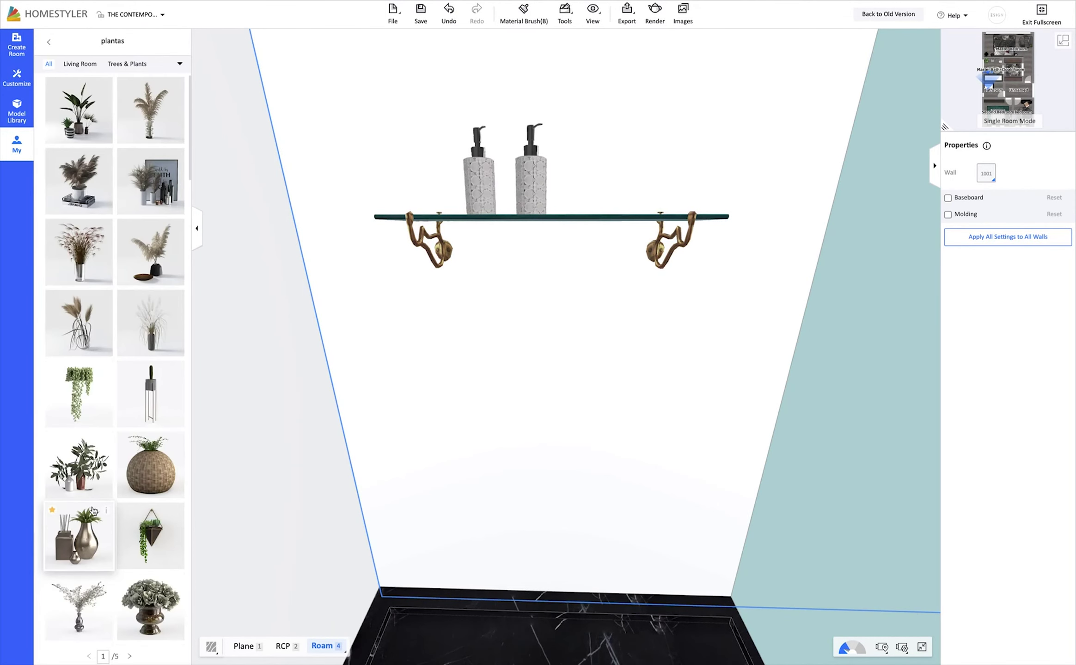
left_click(79, 393)
left_click(612, 633)
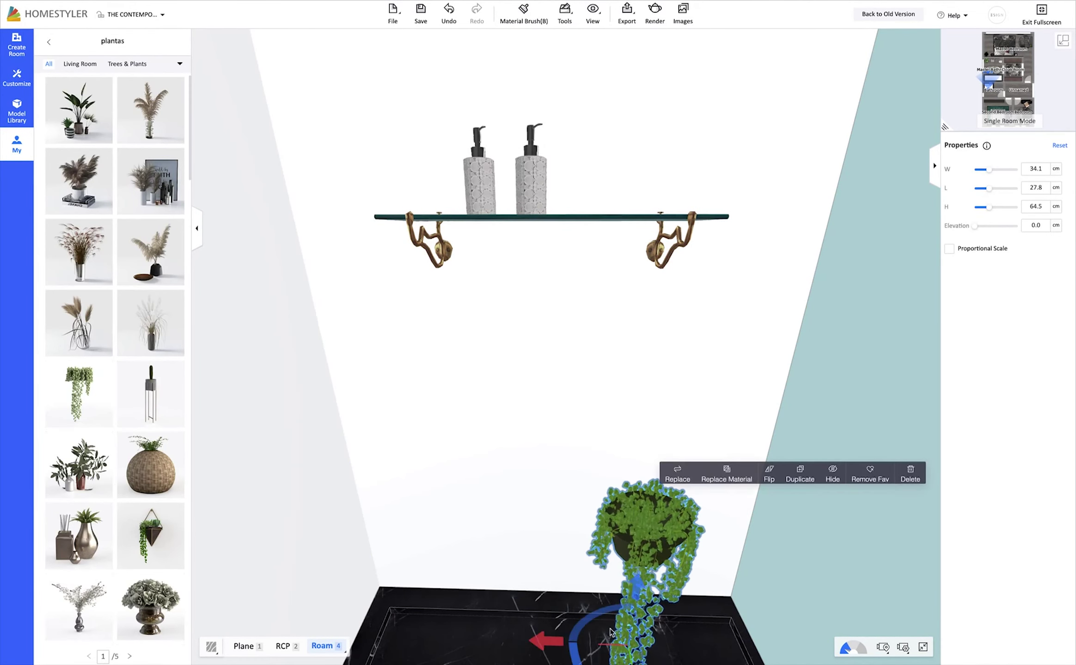
left_click_drag(610, 632, 621, 370)
left_click(707, 392)
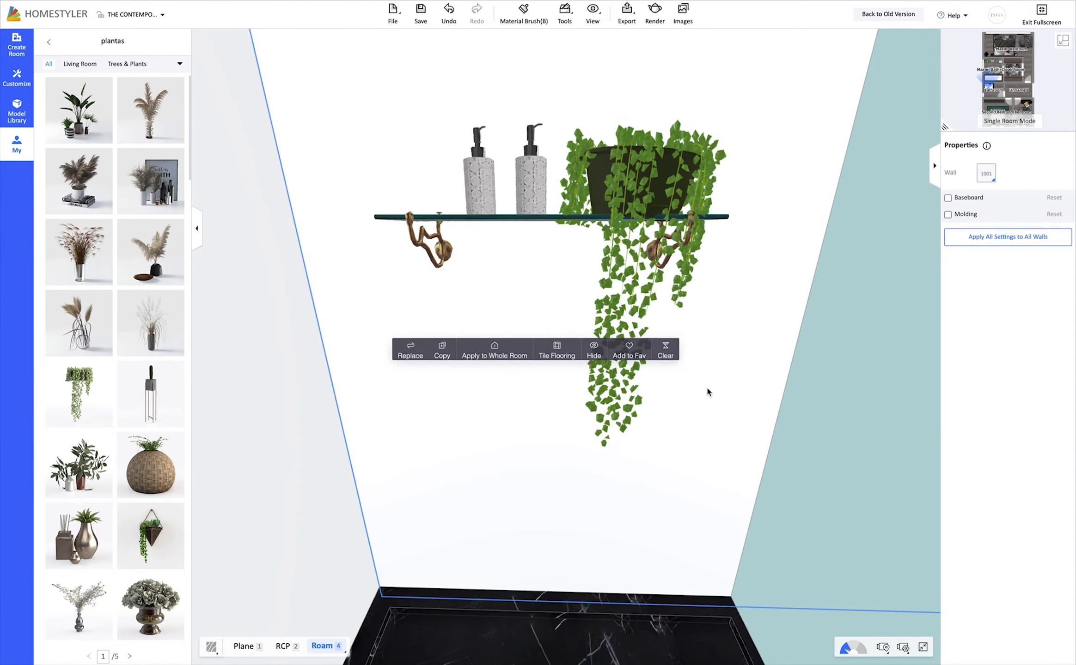
Tile the shelf wall with the black veined marble 800×800 tile
left_click(410, 323)
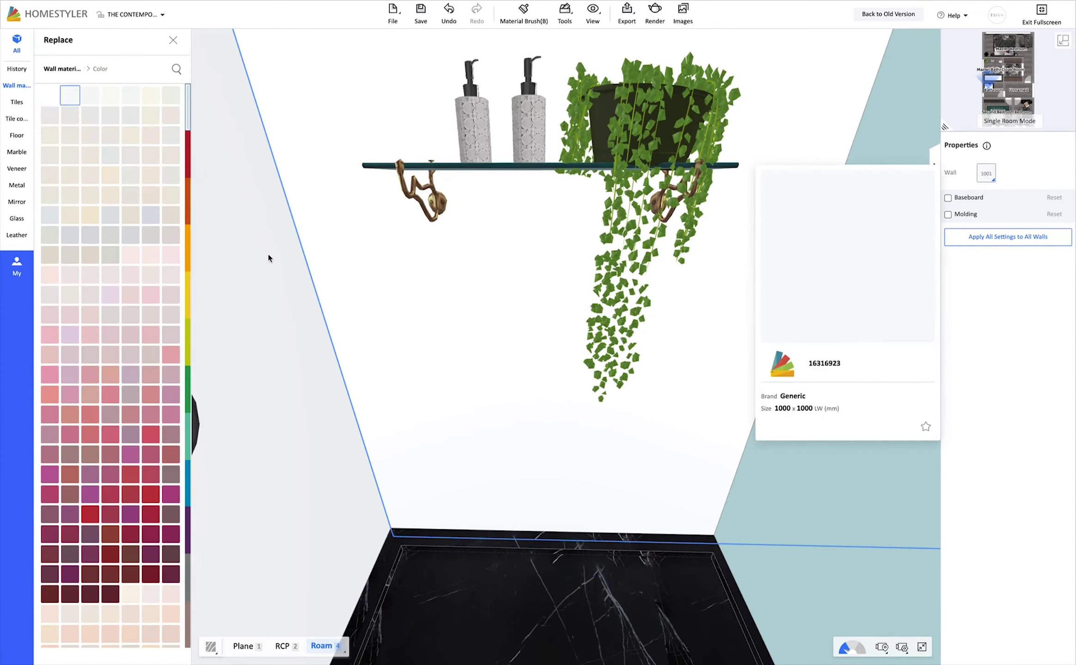
left_click(17, 119)
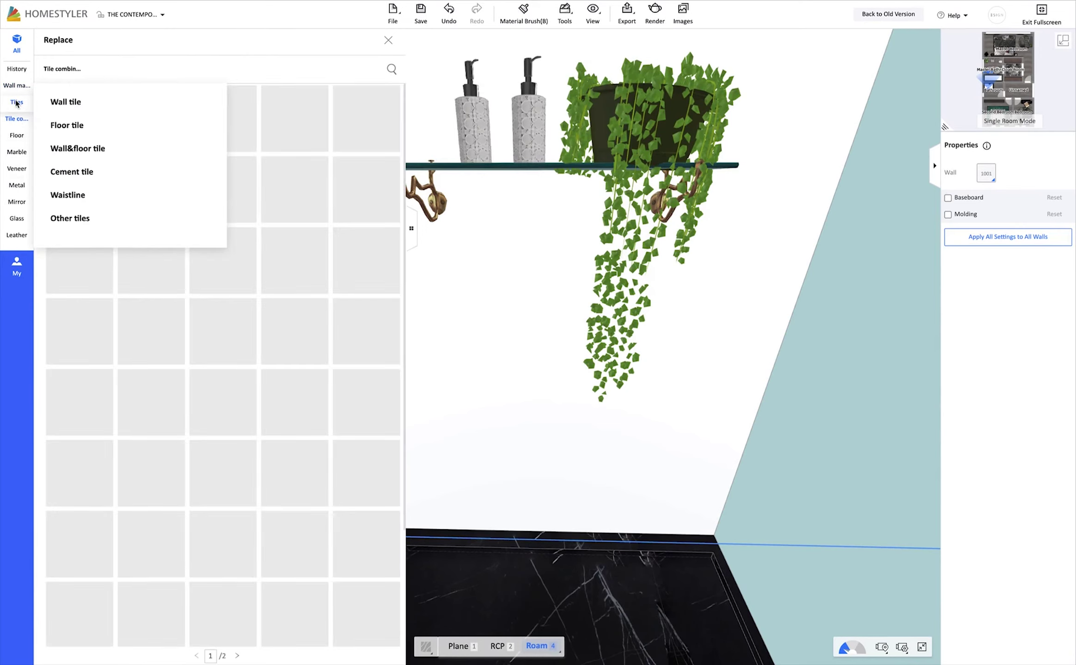
left_click(16, 103)
scroll(370, 355, "down", 2)
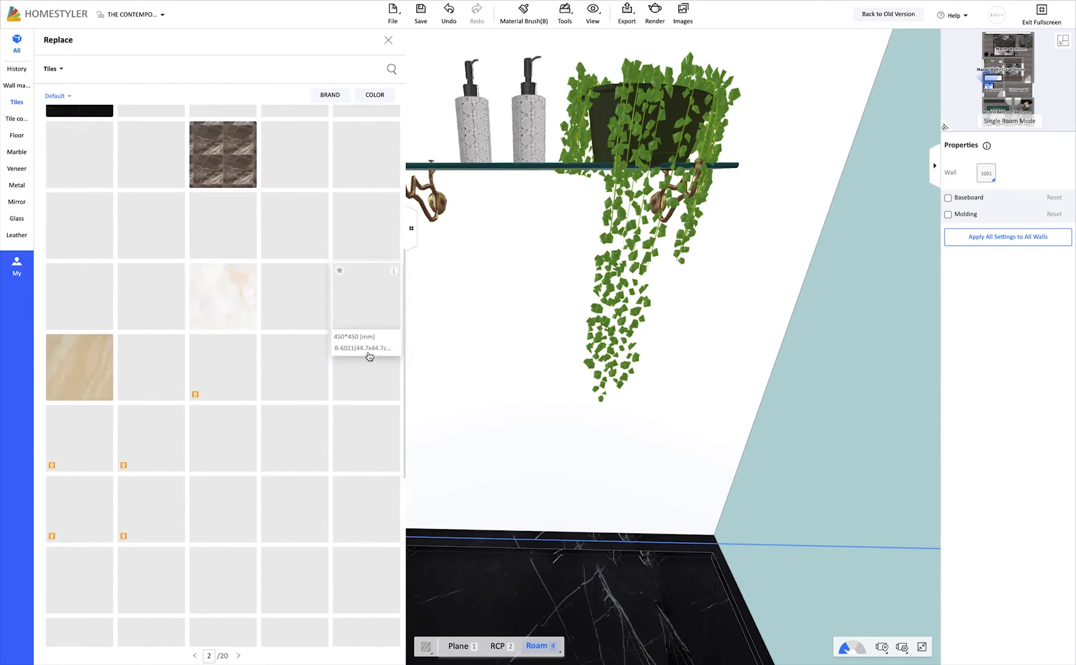
scroll(370, 356, "down", 5)
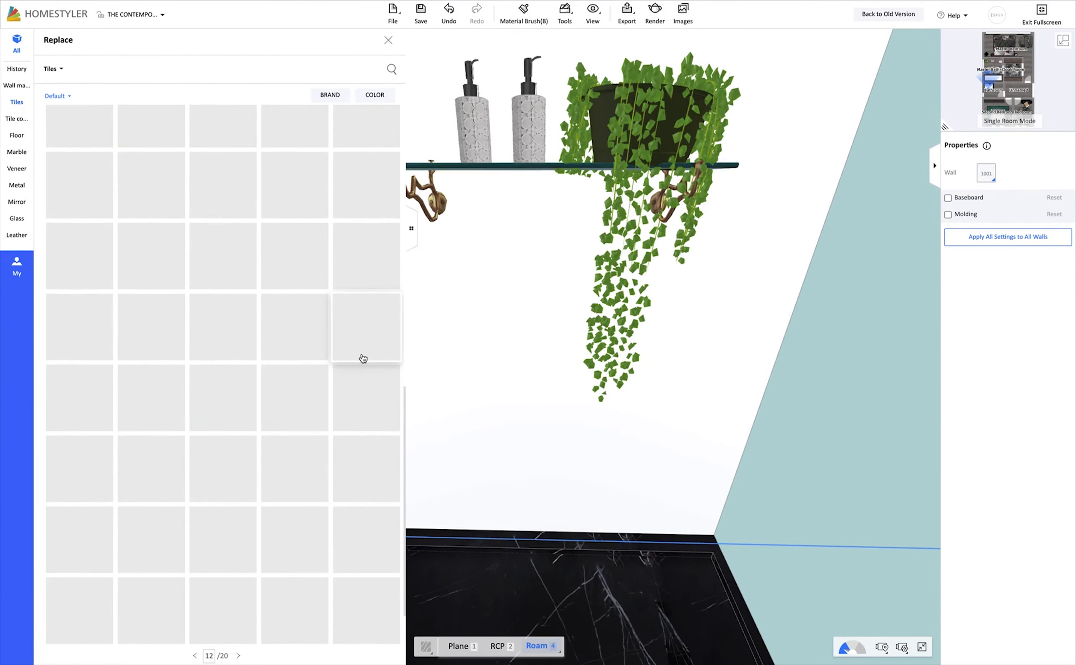
scroll(361, 363, "up", 1)
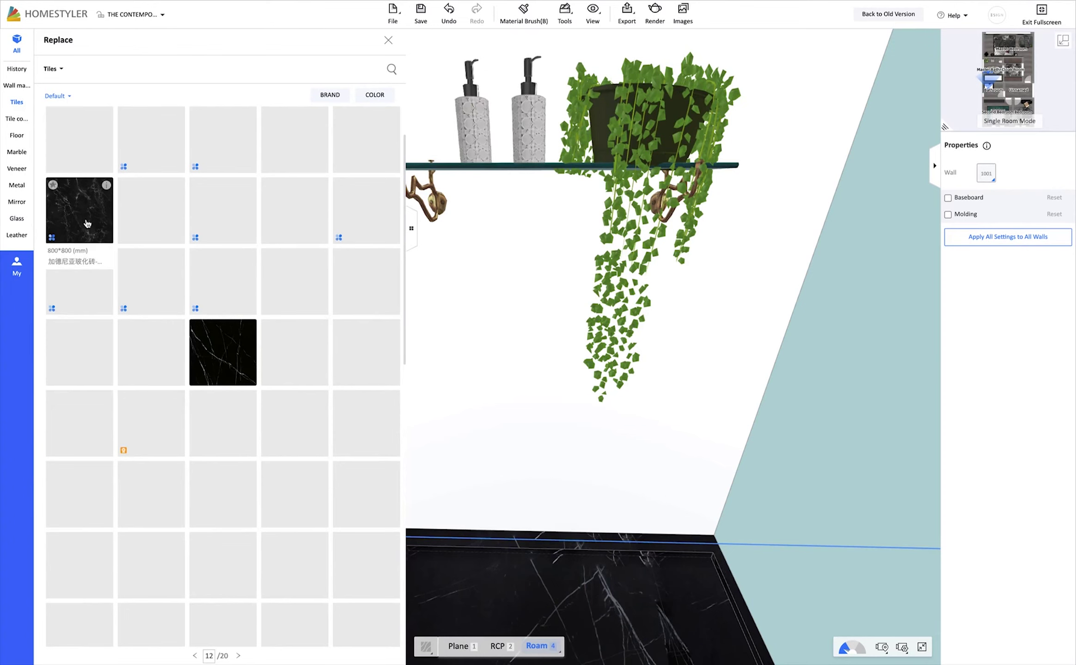
left_click(65, 207)
mouse_move(151, 283)
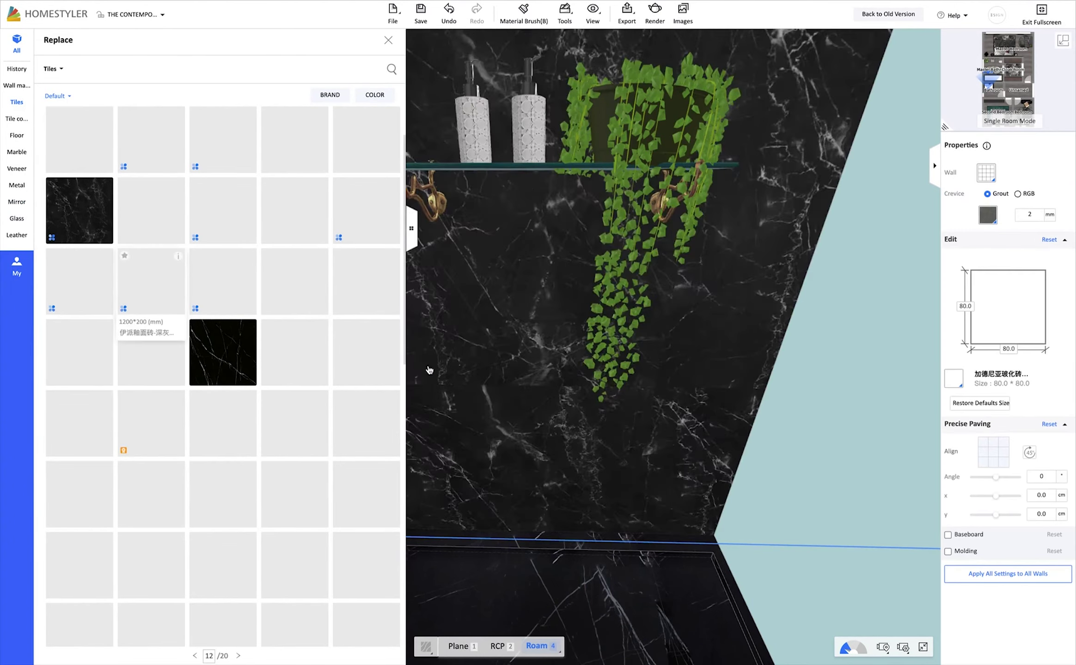
mouse_move(423, 372)
left_mouse_down()
mouse_move(576, 363)
mouse_move(633, 396)
left_mouse_up()
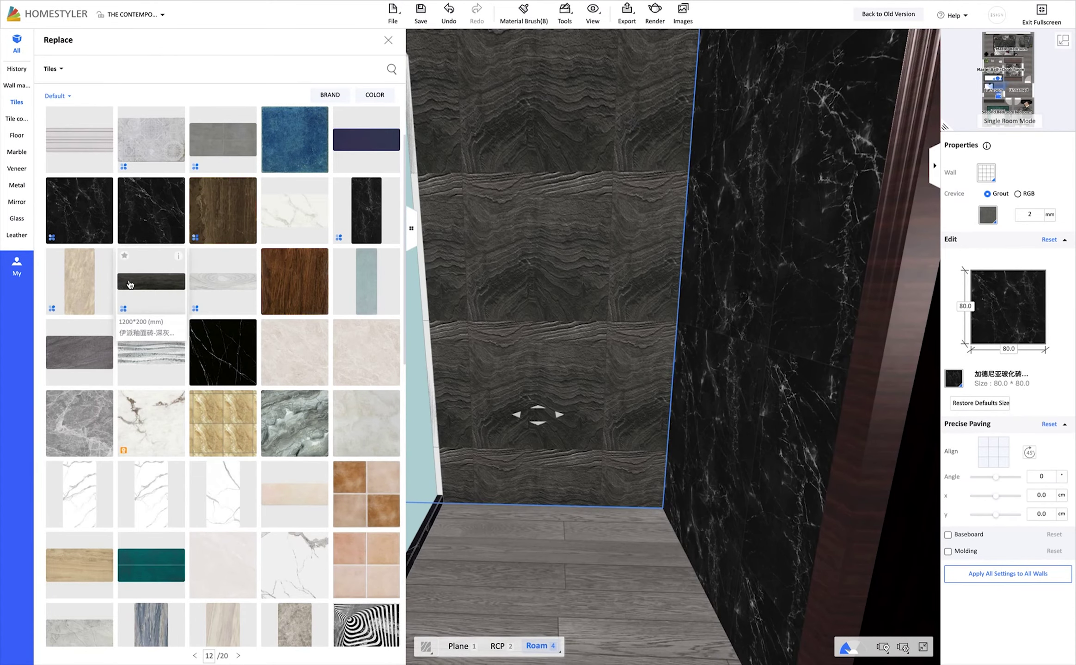
left_click(581, 545)
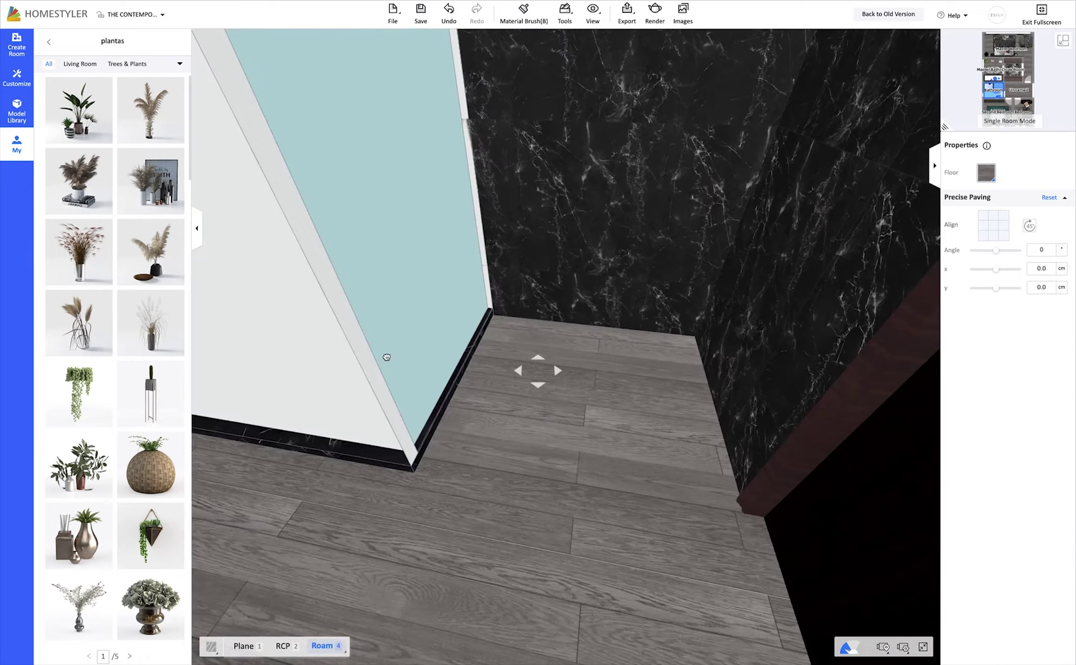
Look through the casadebanho favourites group for bathroom models
left_click_drag(544, 532, 462, 462)
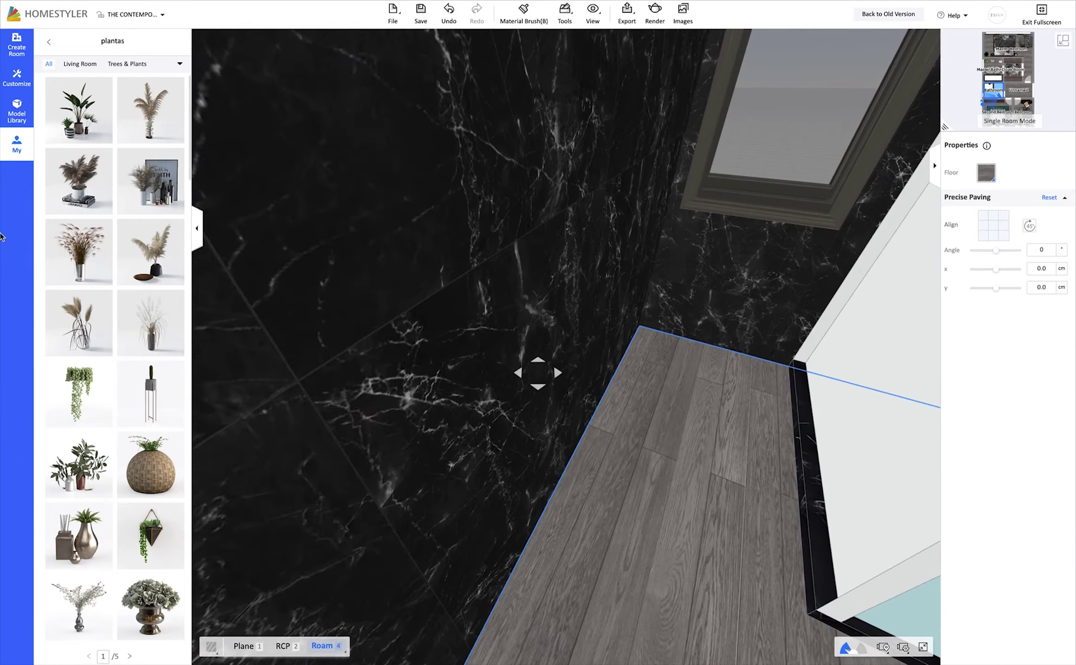
left_click(17, 150)
left_click(17, 204)
left_click(92, 216)
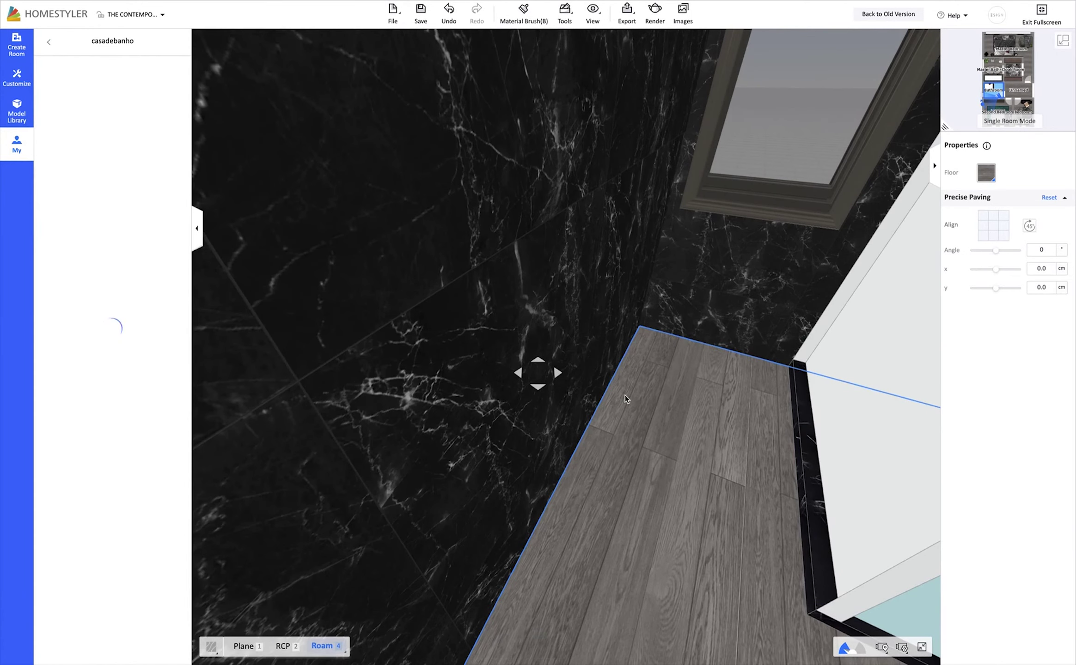
scroll(130, 372, "down", 3)
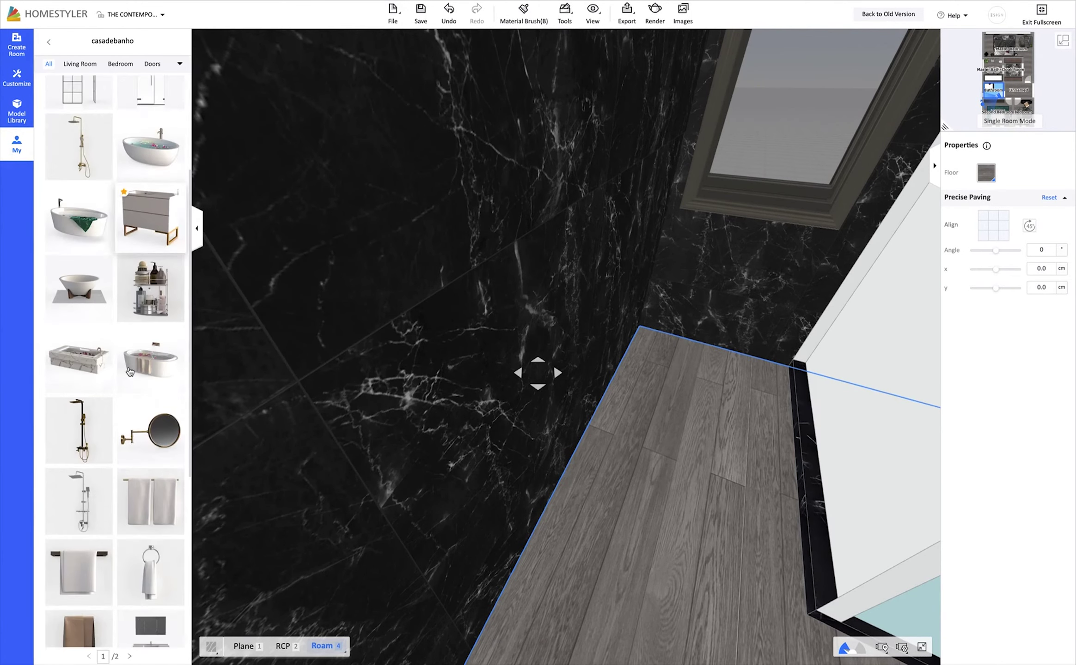
scroll(129, 372, "down", 3)
scroll(129, 372, "up", 5)
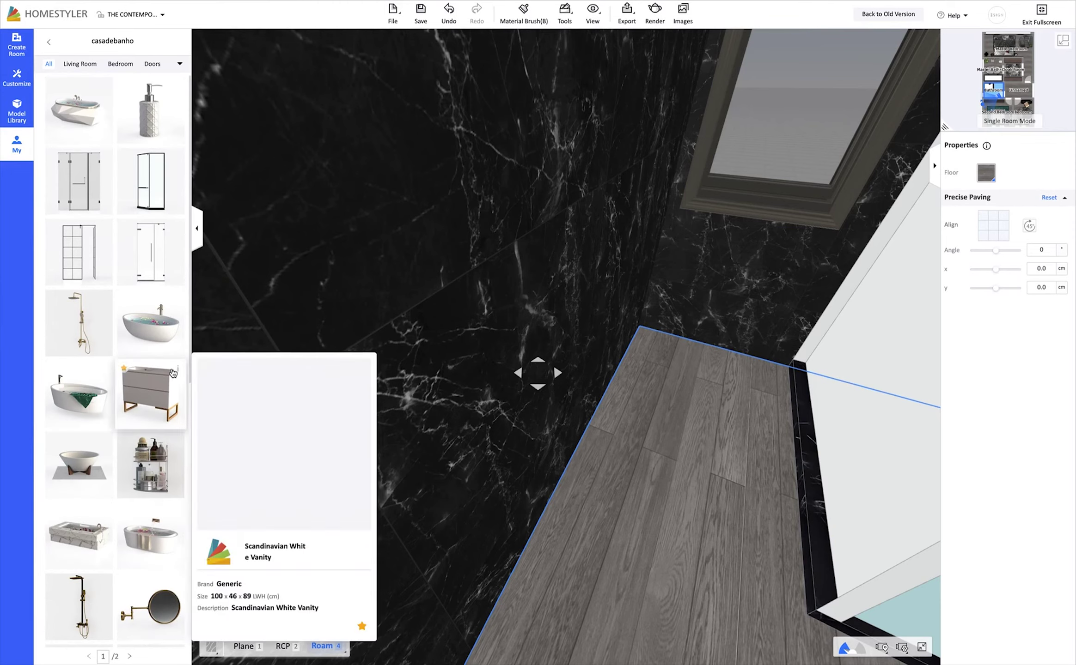
Browse the Bathroom > Toilets catalog, cancelling an accidental toilet placement
left_click(17, 111)
left_click(18, 153)
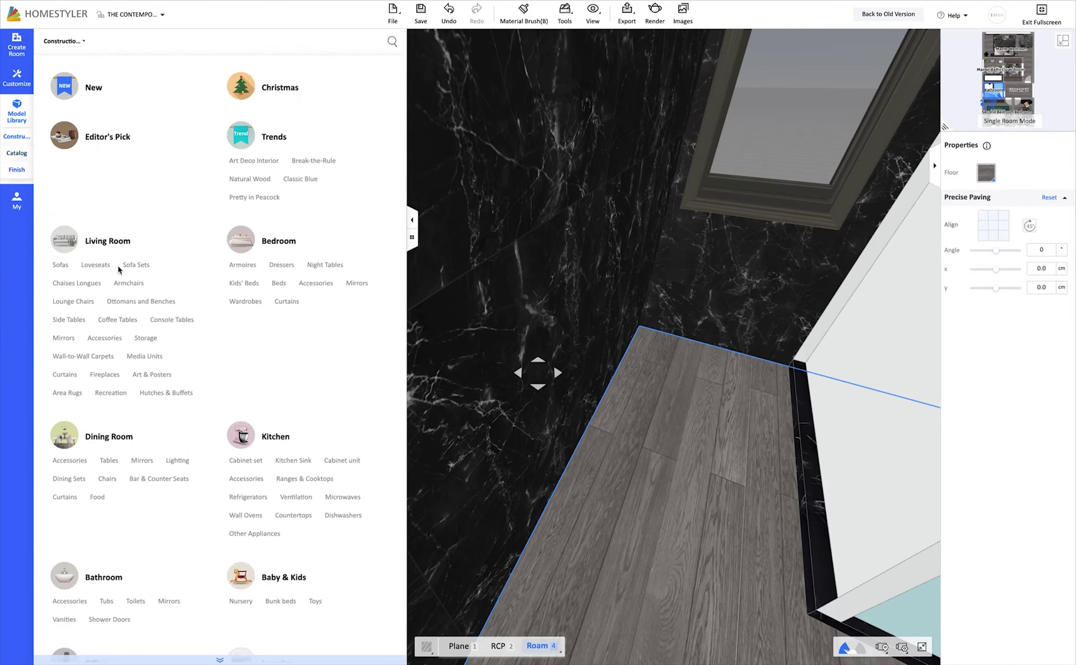
left_click(136, 601)
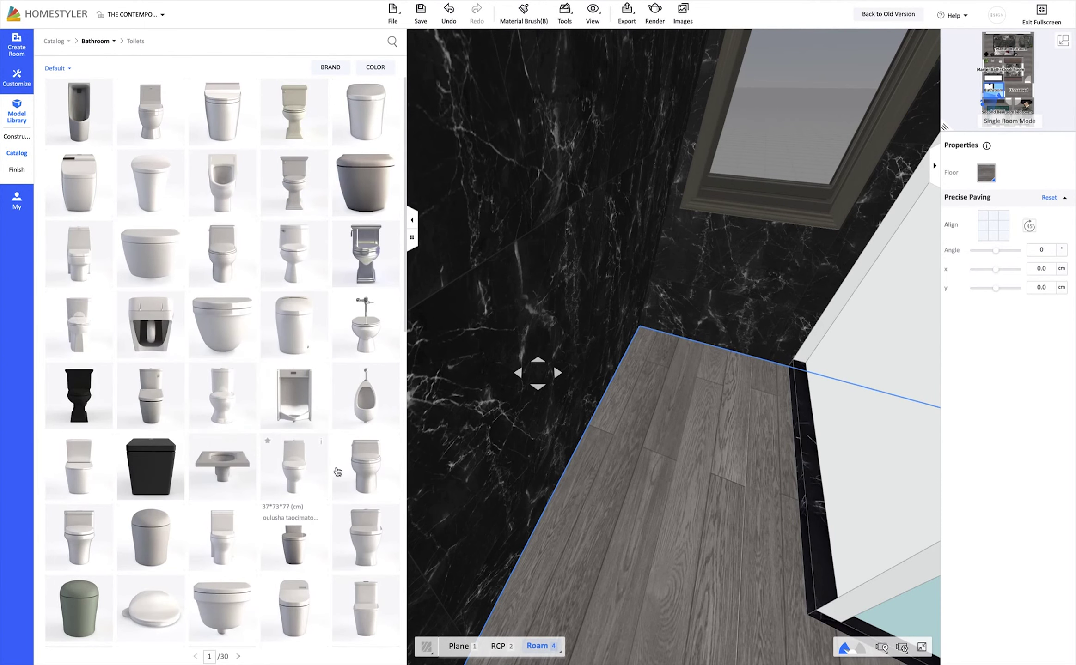
scroll(349, 475, "down", 2)
scroll(331, 447, "down", 5)
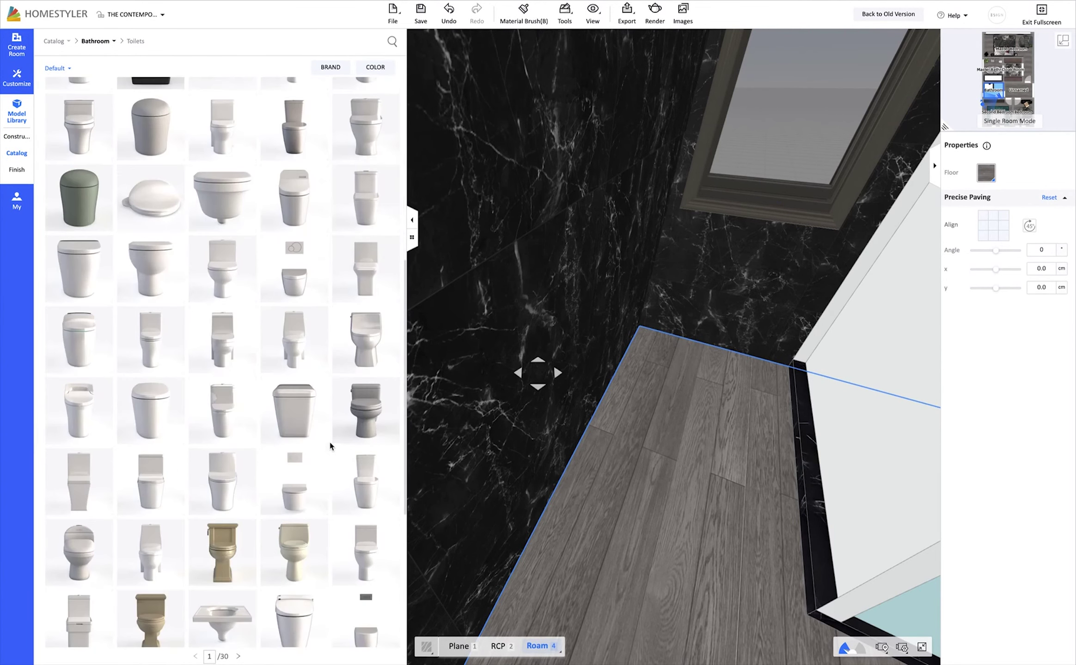
scroll(330, 447, "down", 1)
scroll(330, 447, "down", 2)
scroll(331, 447, "down", 5)
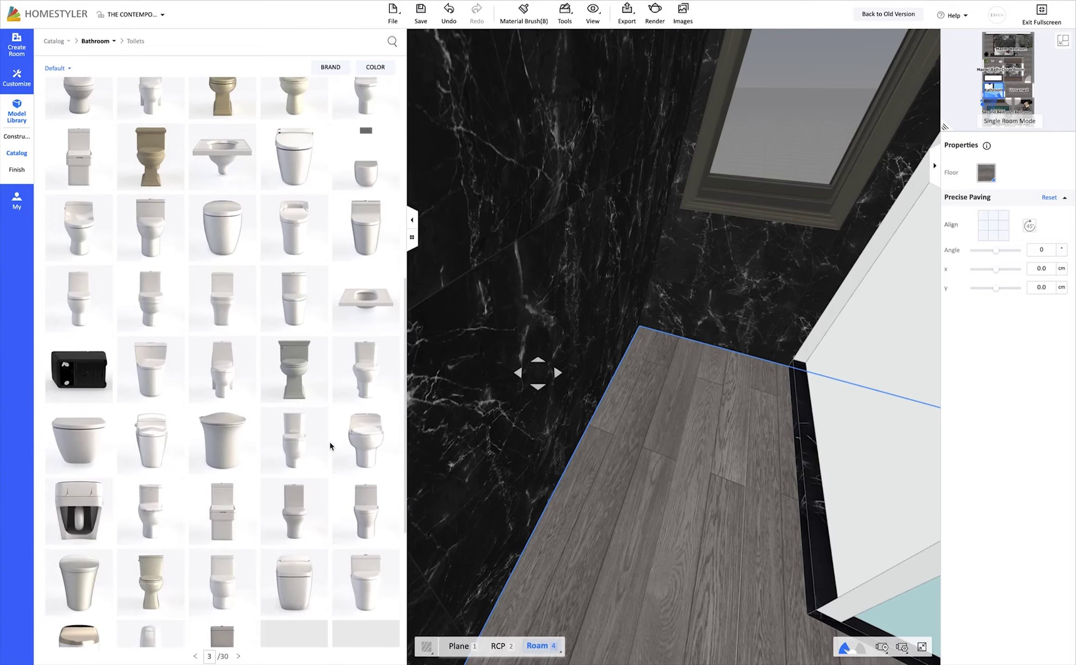
scroll(330, 447, "down", 3)
scroll(330, 447, "down", 2)
scroll(330, 447, "down", 3)
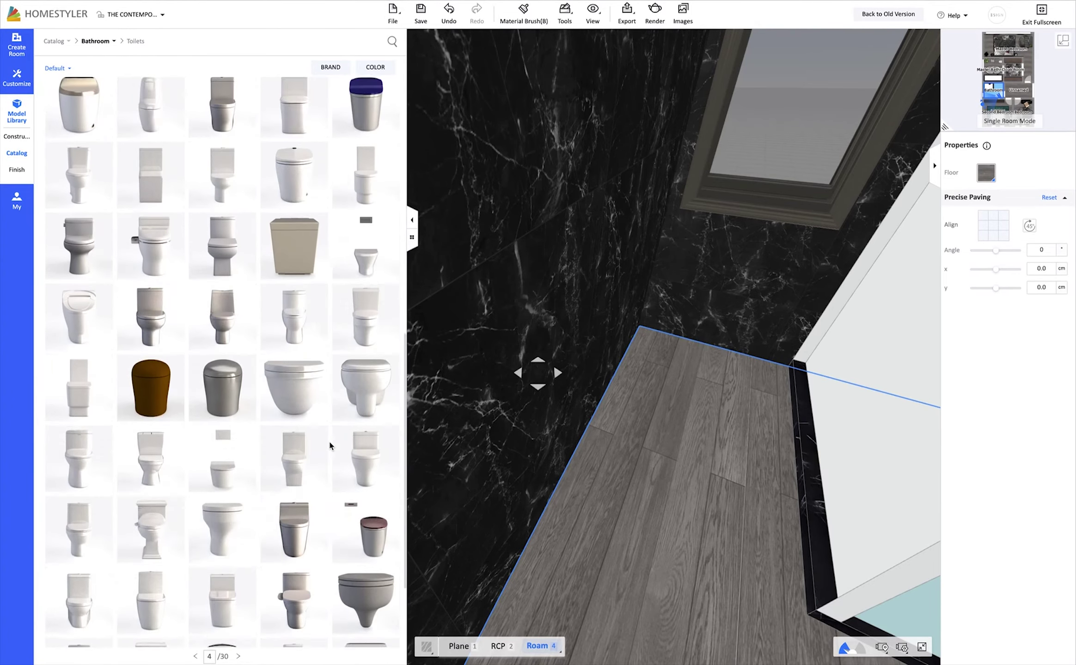
scroll(330, 447, "down", 3)
scroll(330, 446, "down", 3)
scroll(331, 446, "down", 3)
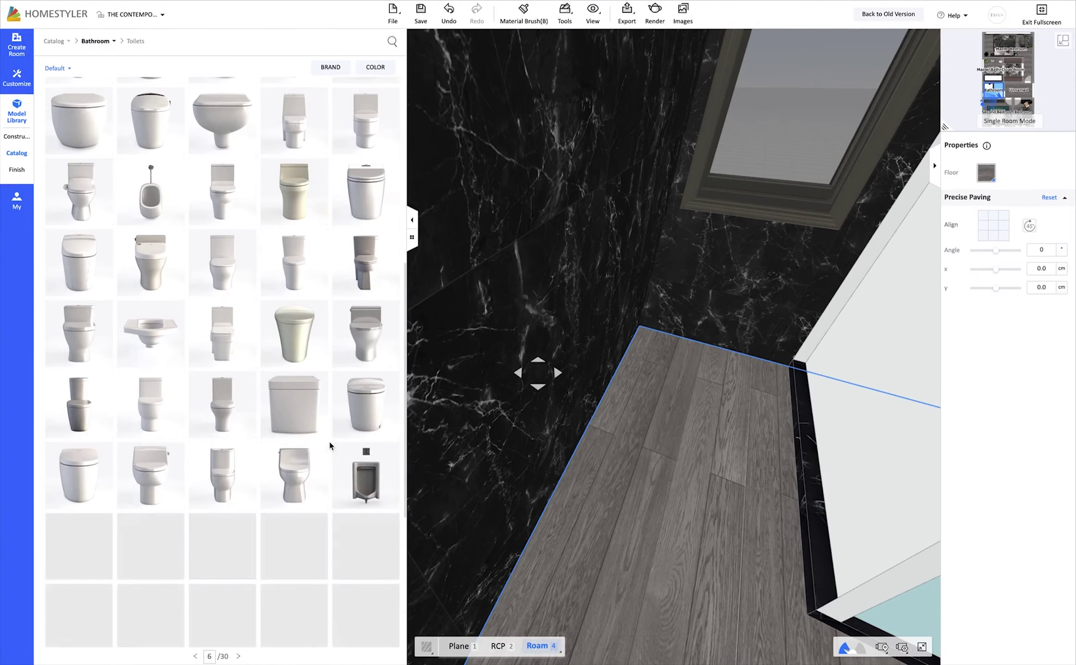
scroll(276, 503, "down", 3)
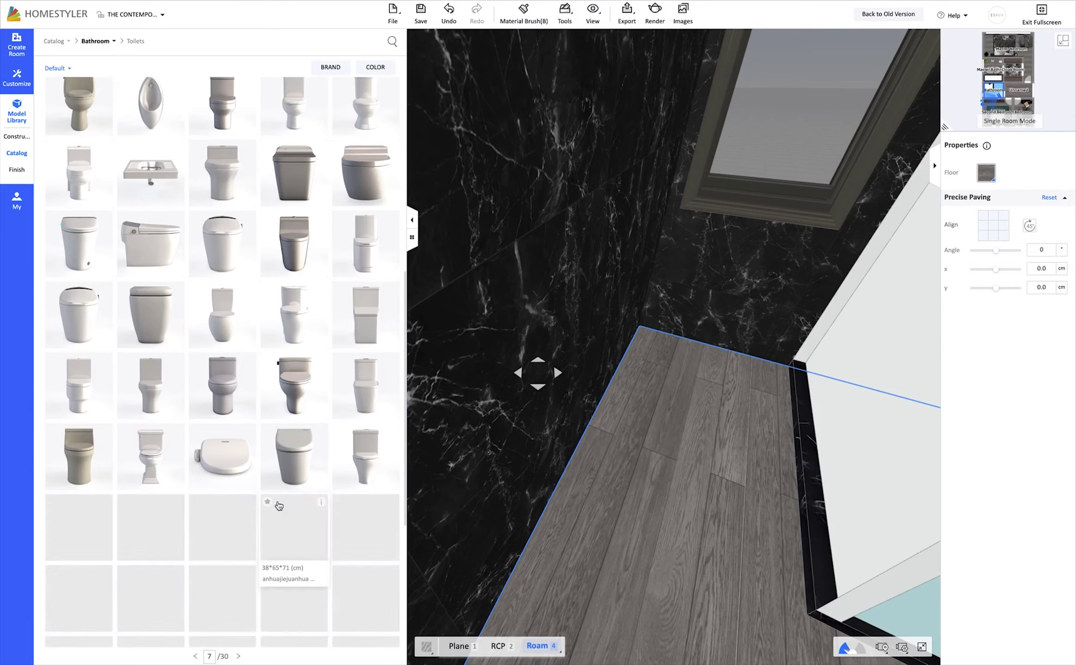
scroll(279, 503, "down", 3)
scroll(279, 503, "down", 3)
scroll(280, 501, "down", 3)
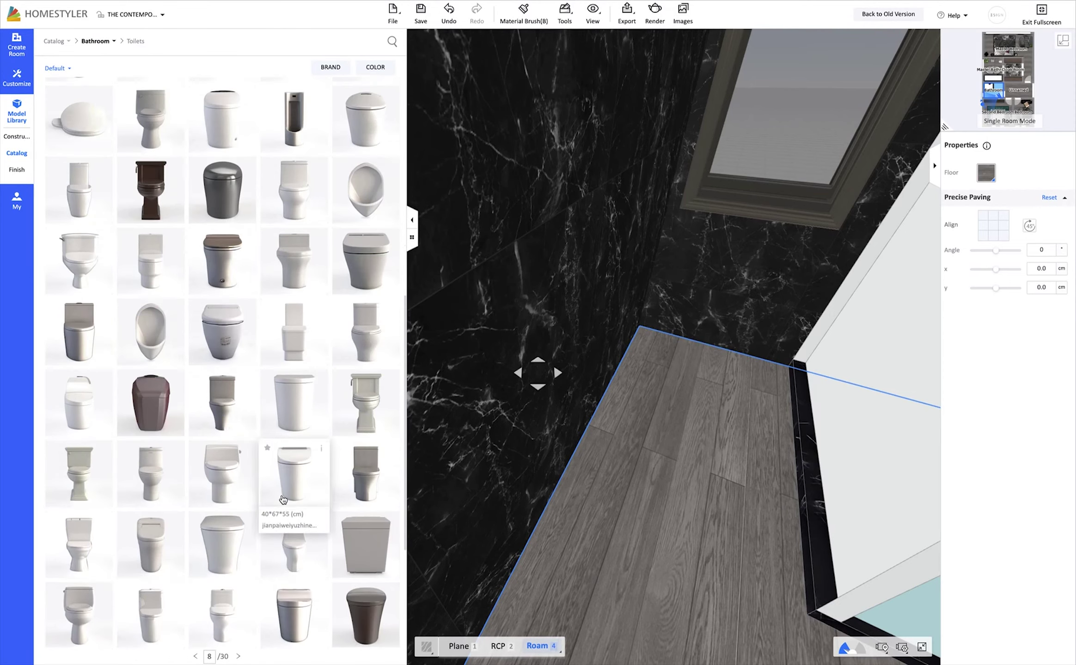
scroll(282, 497, "down", 3)
scroll(285, 494, "down", 3)
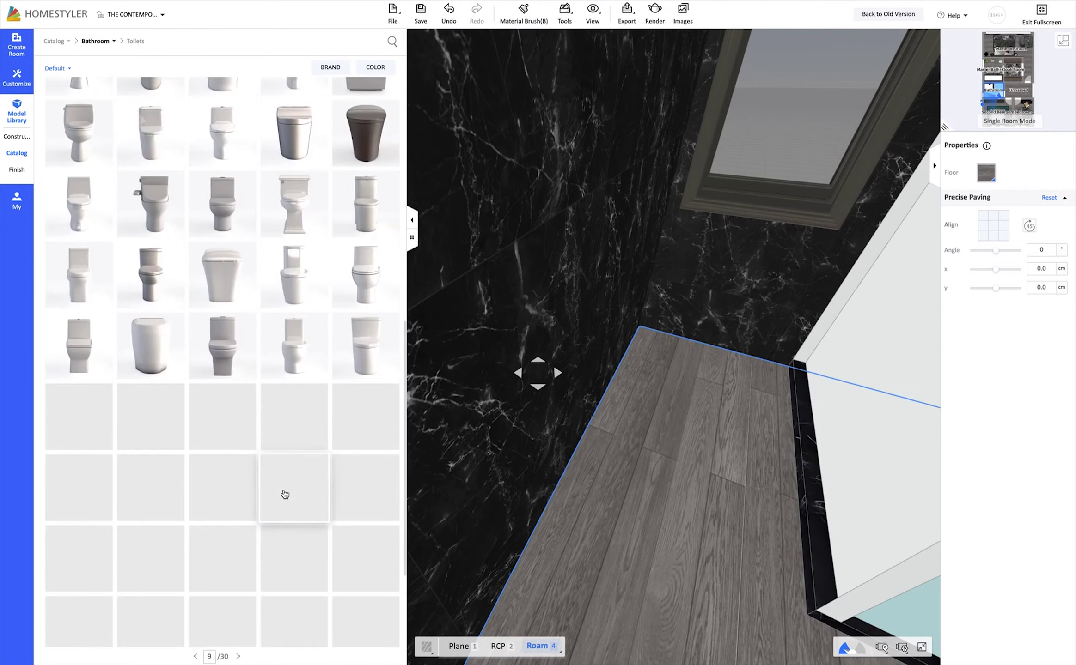
key("Escape")
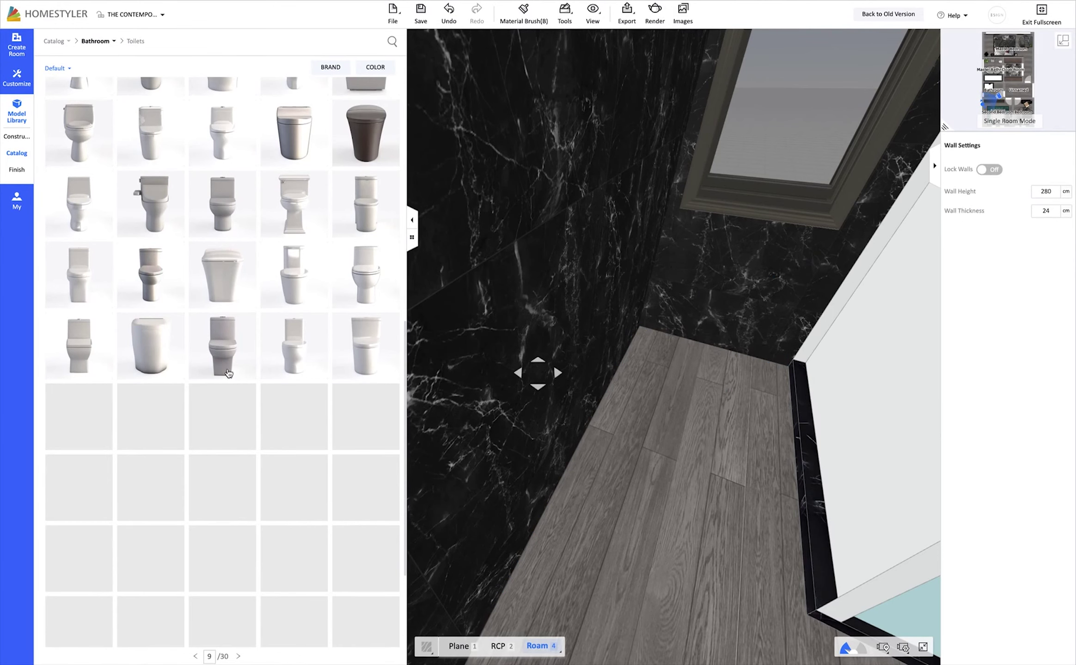
Place a white 35.3 × 73.7 × 73 cm toilet against the back wall, viewed in plan
scroll(220, 374, "up", 5)
scroll(223, 389, "up", 3)
scroll(223, 389, "up", 5)
scroll(221, 389, "up", 4)
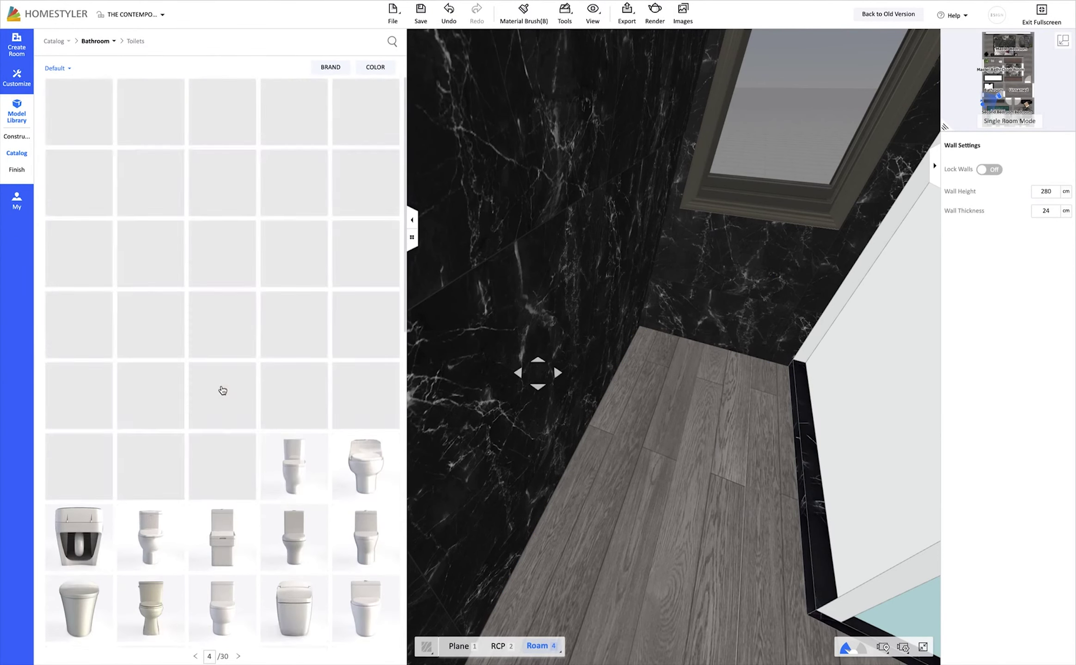
left_click(235, 352)
left_click(709, 398)
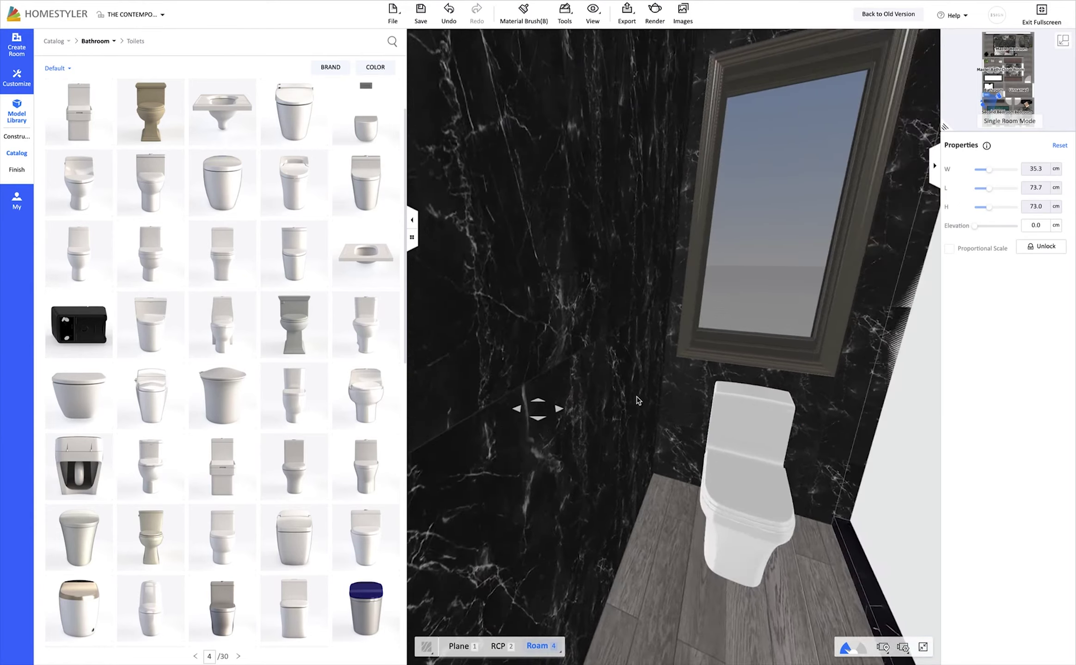
left_click(465, 647)
Place the floating dark vanity from My > 3D Model in the corner at 66 cm
left_click(17, 201)
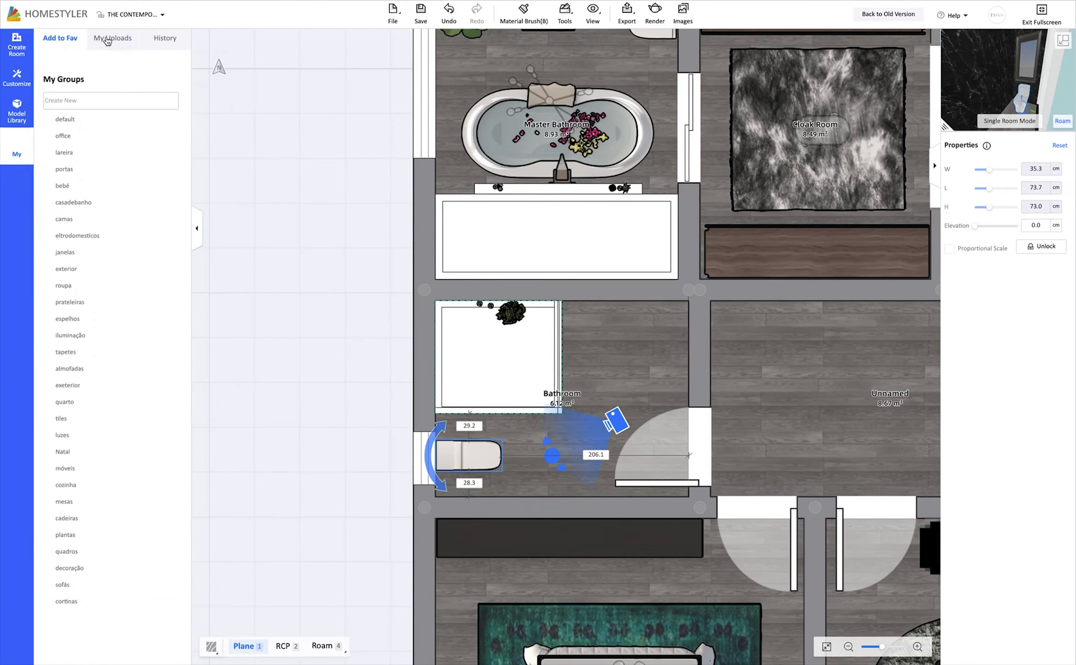
left_click(106, 39)
scroll(139, 323, "down", 1)
scroll(148, 395, "down", 3)
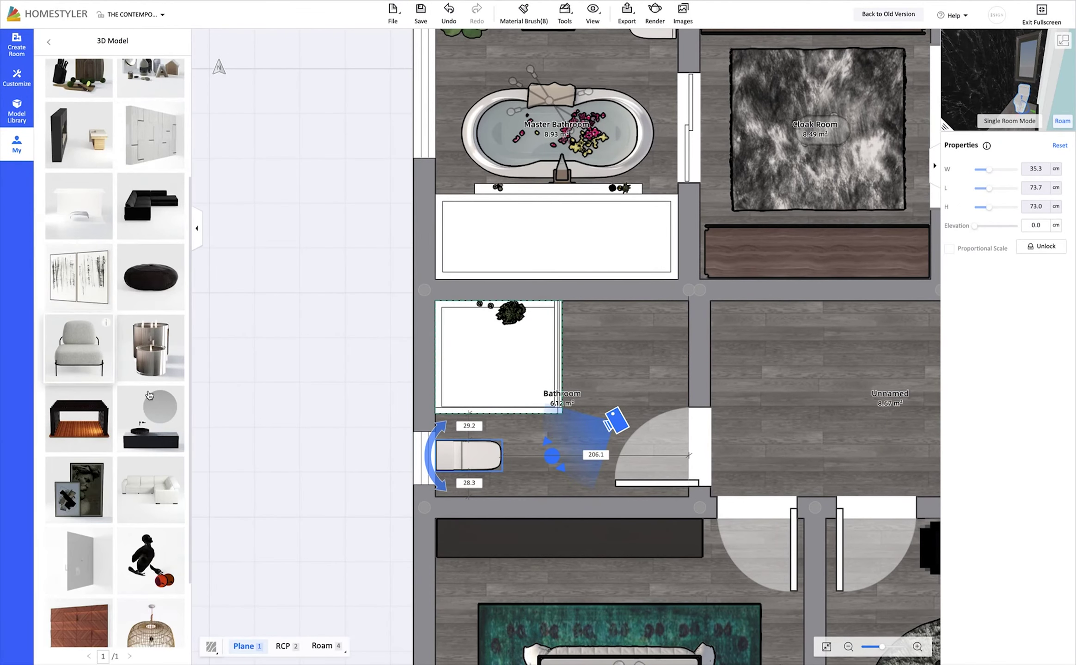
left_click(652, 330)
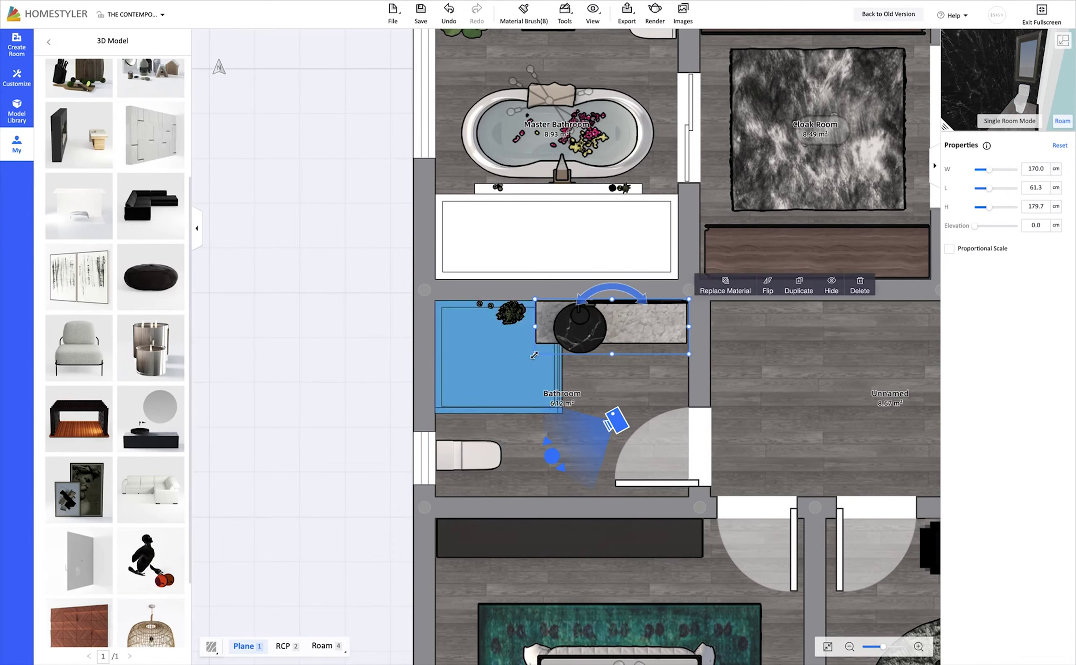
key("4")
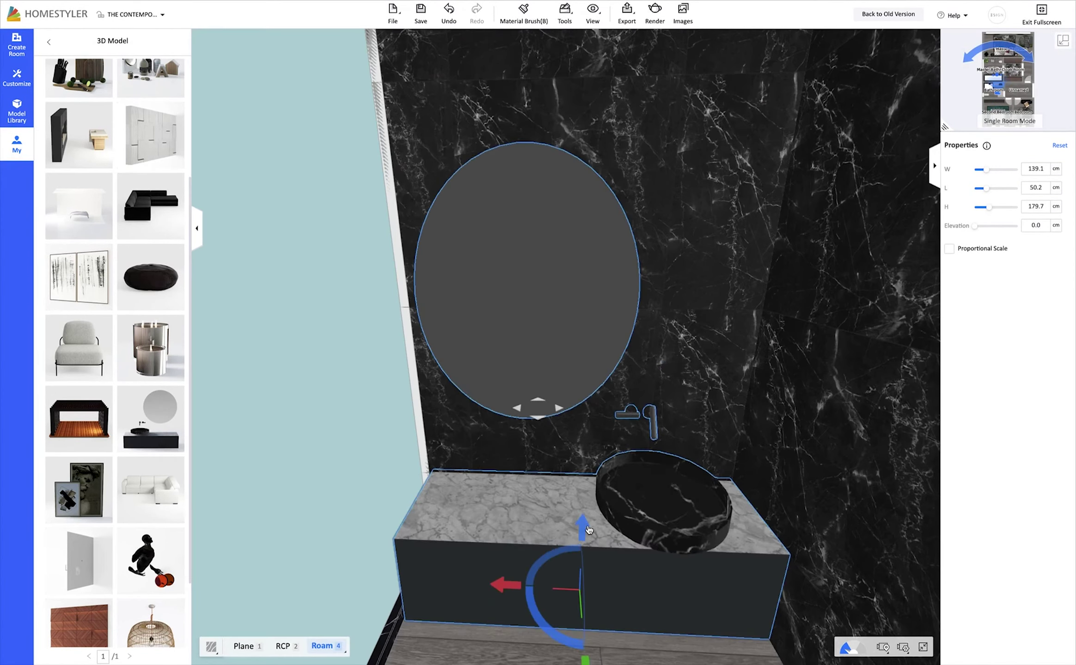
left_click_drag(590, 531, 590, 425)
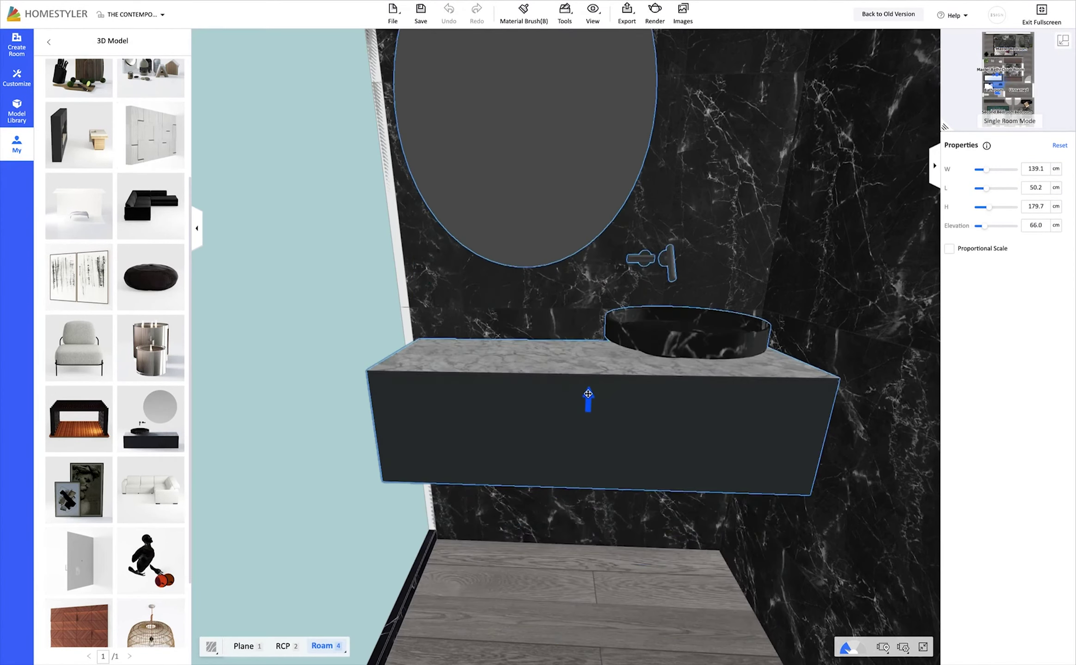
scroll(111, 293, "up", 3)
Set the cosmetics set on the vanity's marble counter
left_click_drag(150, 180, 508, 392)
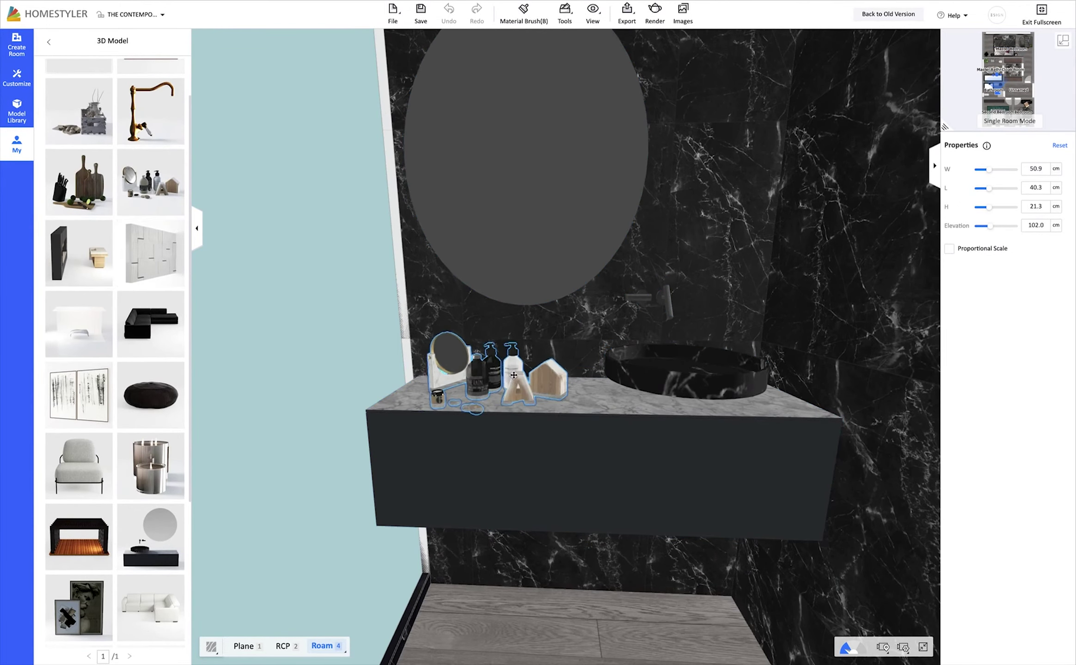
left_click(804, 317)
scroll(804, 317, "down", 2)
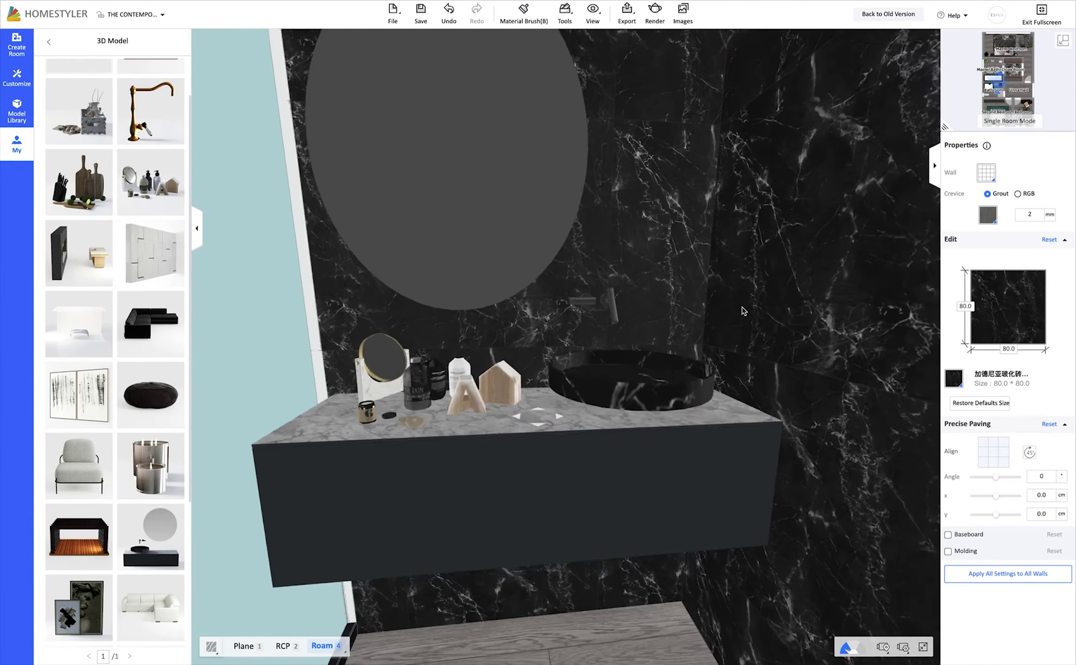
scroll(84, 364, "down", 5)
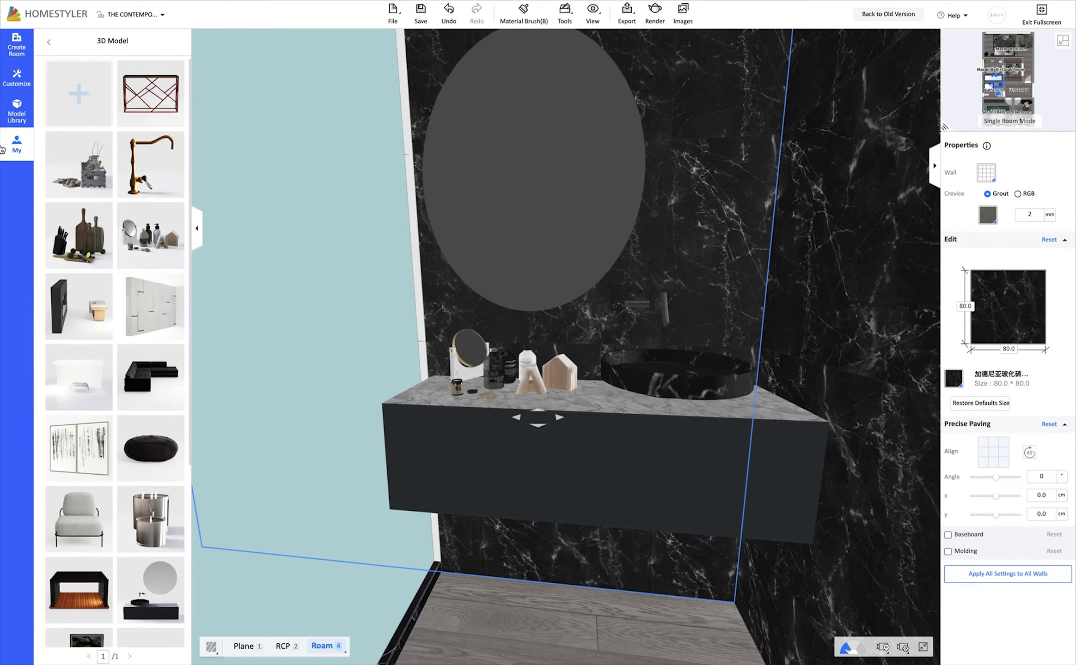
left_click(17, 114)
Open the saved luzes lighting favourites and browse through its lamps
left_click(18, 198)
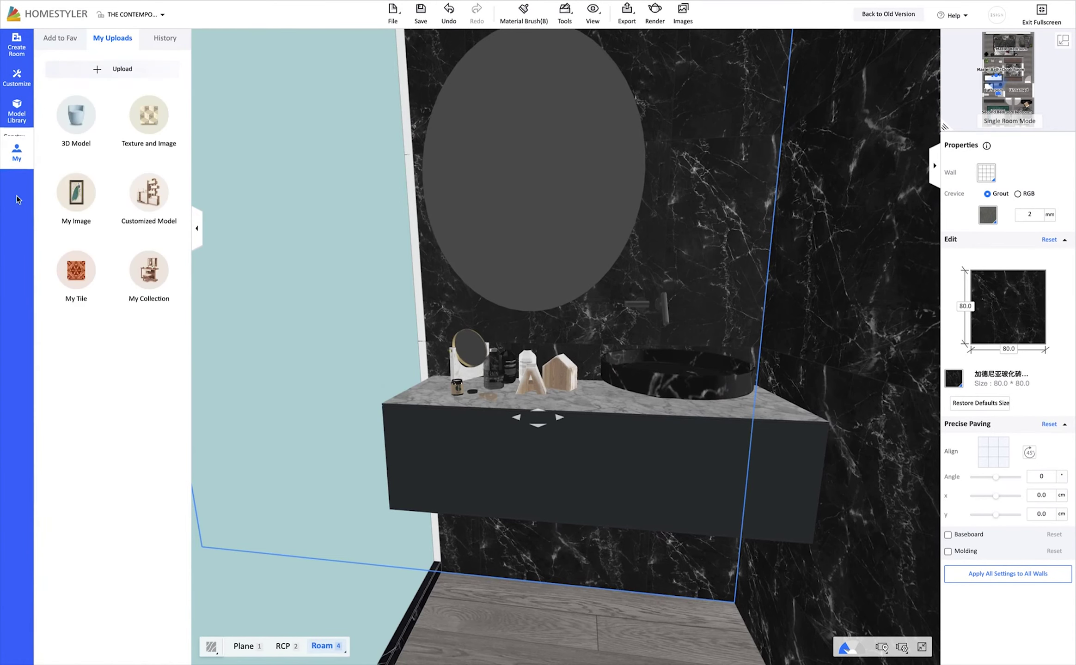
left_click(74, 428)
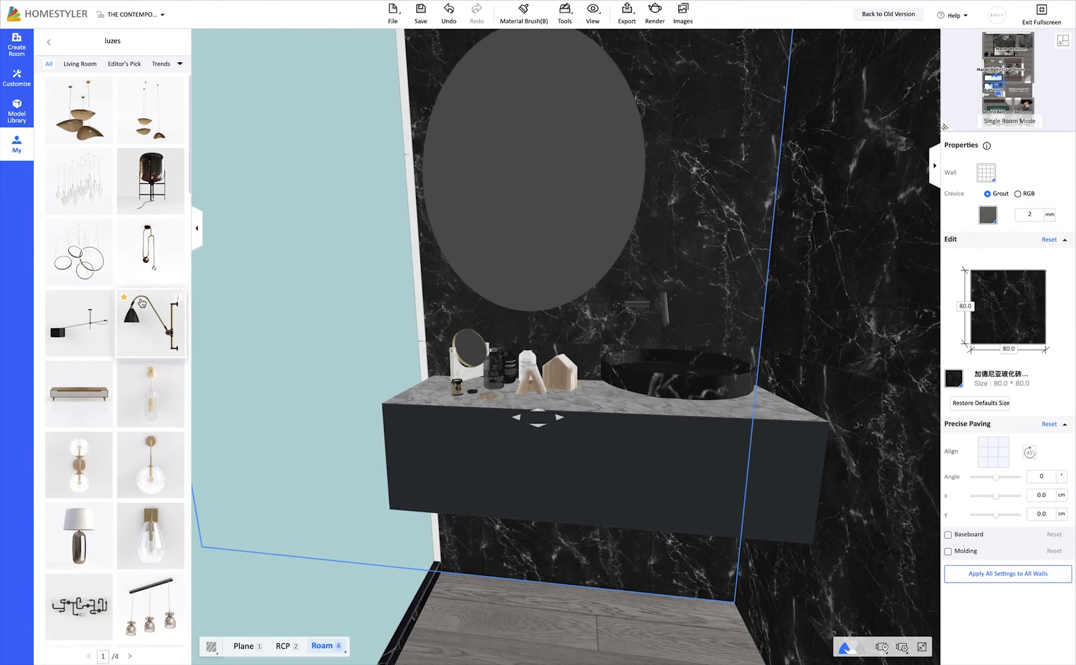
scroll(142, 303, "down", 5)
scroll(142, 303, "down", 5)
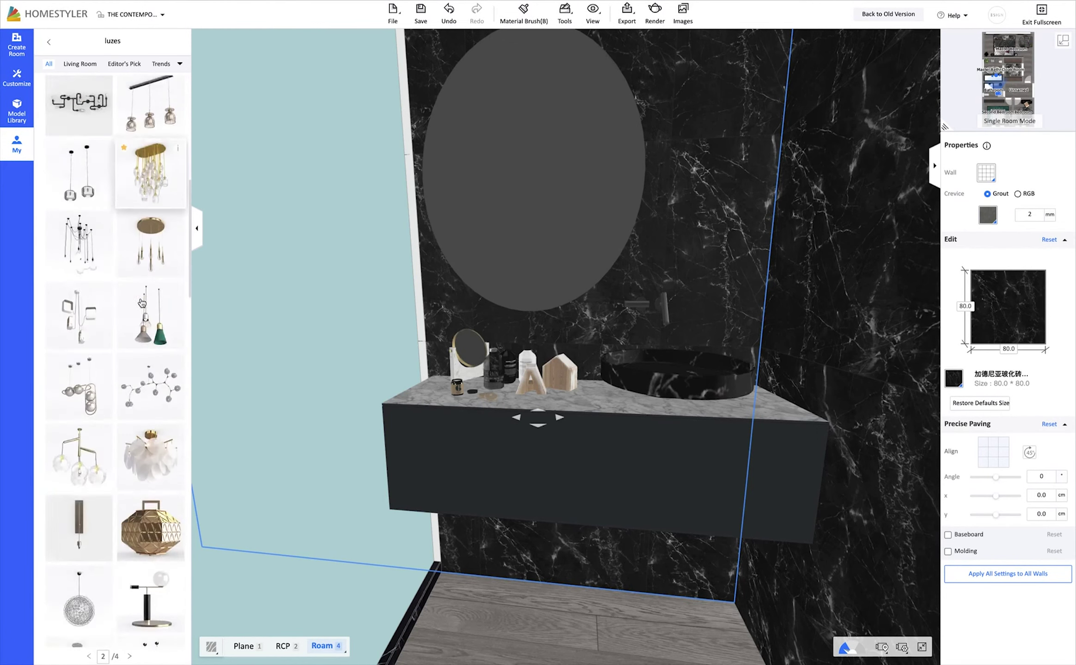
scroll(142, 303, "down", 5)
scroll(142, 303, "down", 5)
scroll(142, 303, "down", 5)
scroll(142, 304, "down", 5)
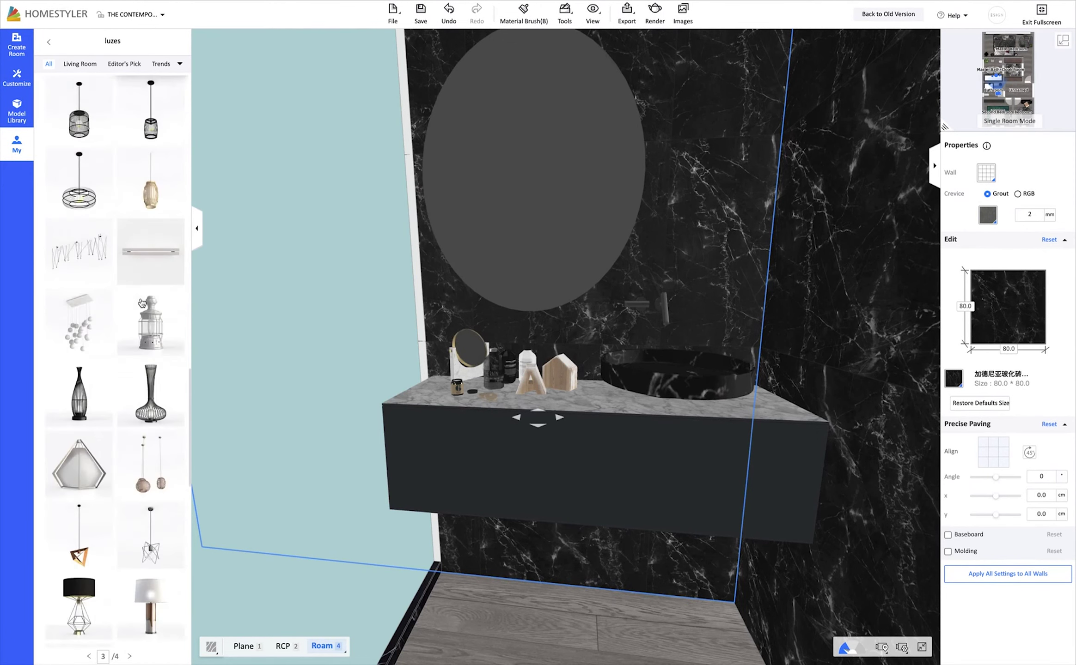
scroll(142, 303, "down", 5)
scroll(141, 303, "down", 5)
scroll(142, 303, "down", 5)
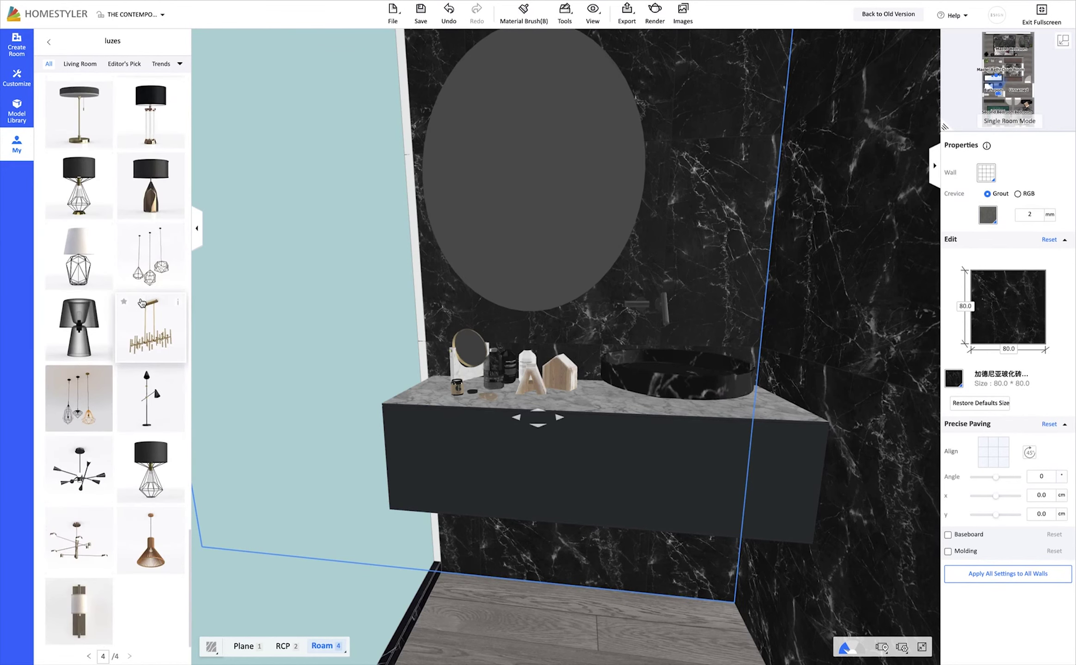
scroll(142, 303, "up", 5)
scroll(142, 303, "up", 5)
scroll(142, 302, "up", 5)
scroll(142, 302, "up", 5)
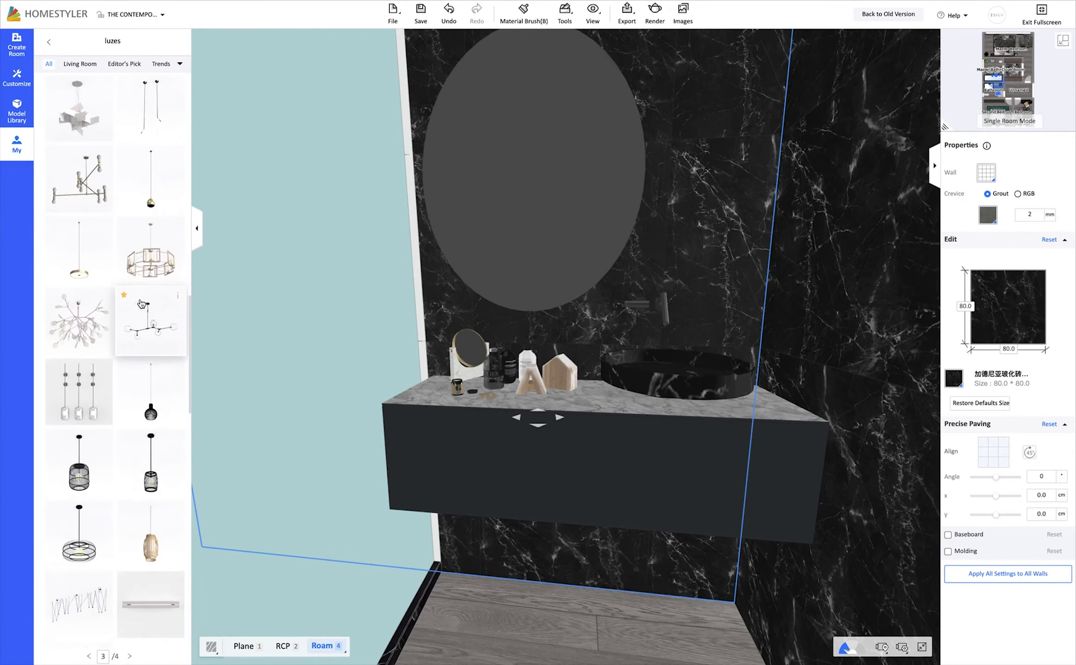
scroll(142, 303, "up", 5)
scroll(142, 303, "up", 5)
scroll(141, 304, "down", 2)
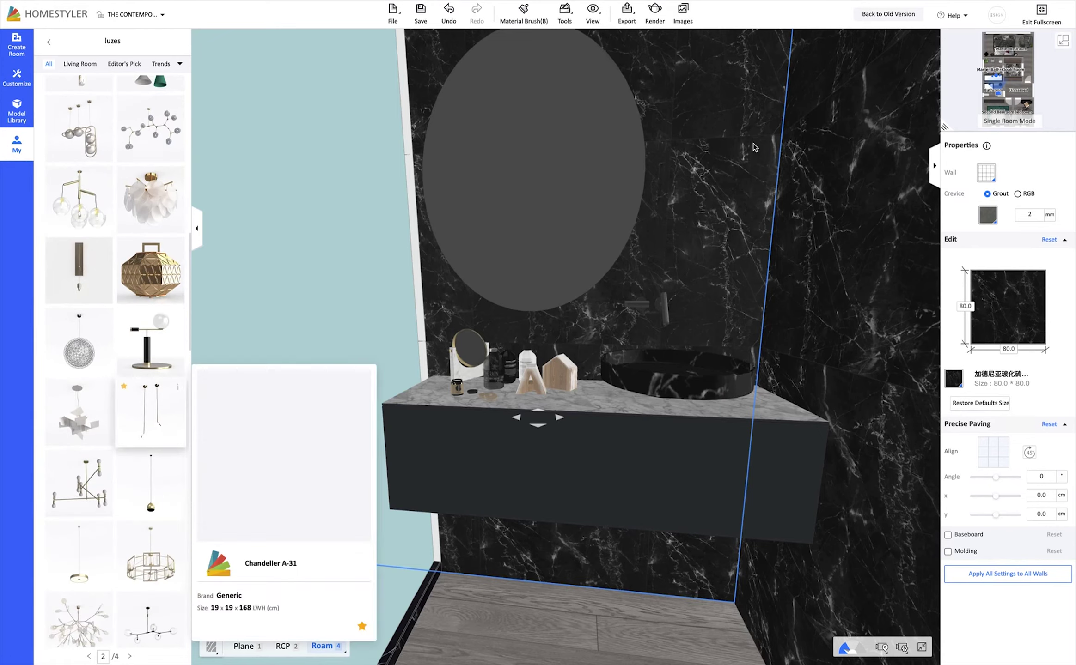
Try the double-pendant lamp and a wall-arm lamp from luzes in the bathroom
left_click(151, 407)
left_click(742, 199)
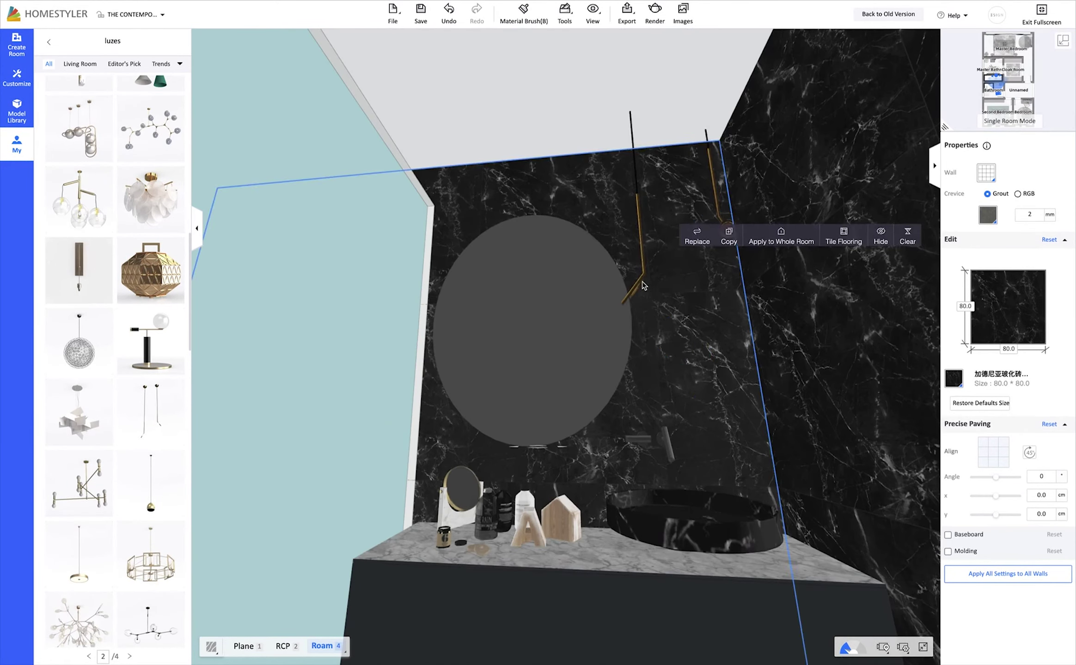
scroll(106, 257, "up", 3)
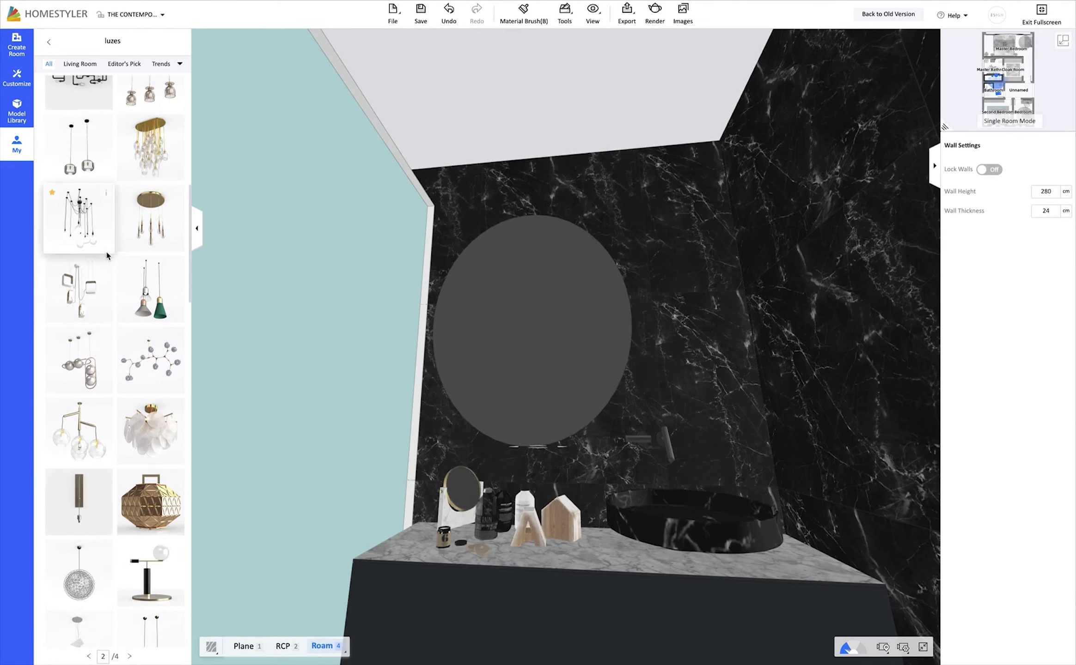
scroll(105, 256, "up", 3)
scroll(106, 256, "up", 3)
left_click(150, 136)
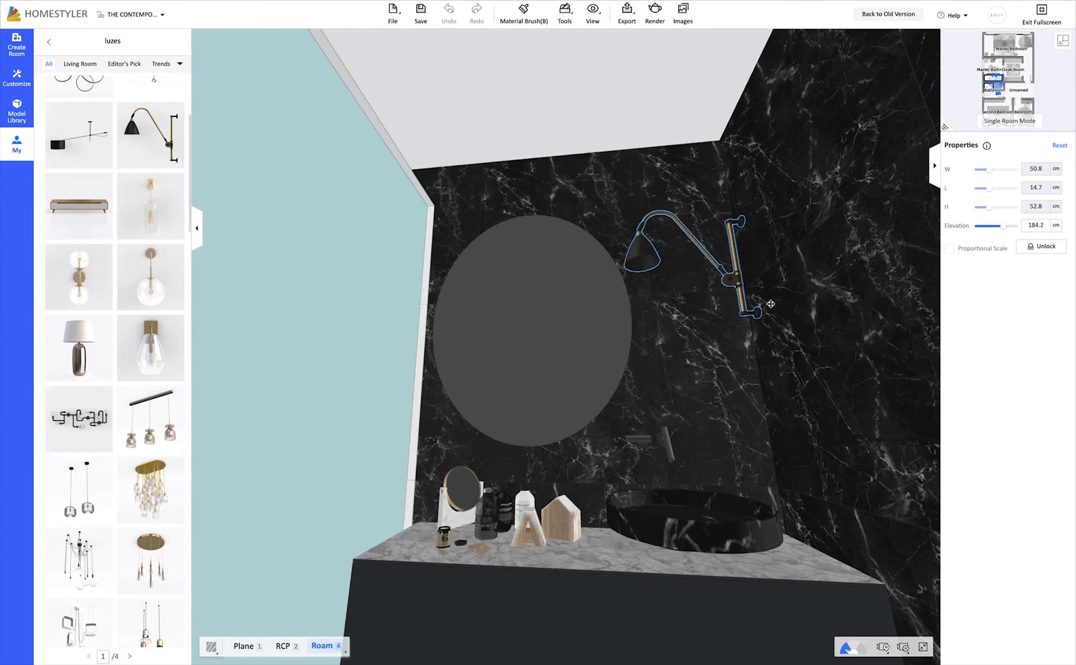
Bring up the full model library catalog of categories
scroll(119, 248, "up", 2)
scroll(119, 249, "up", 2)
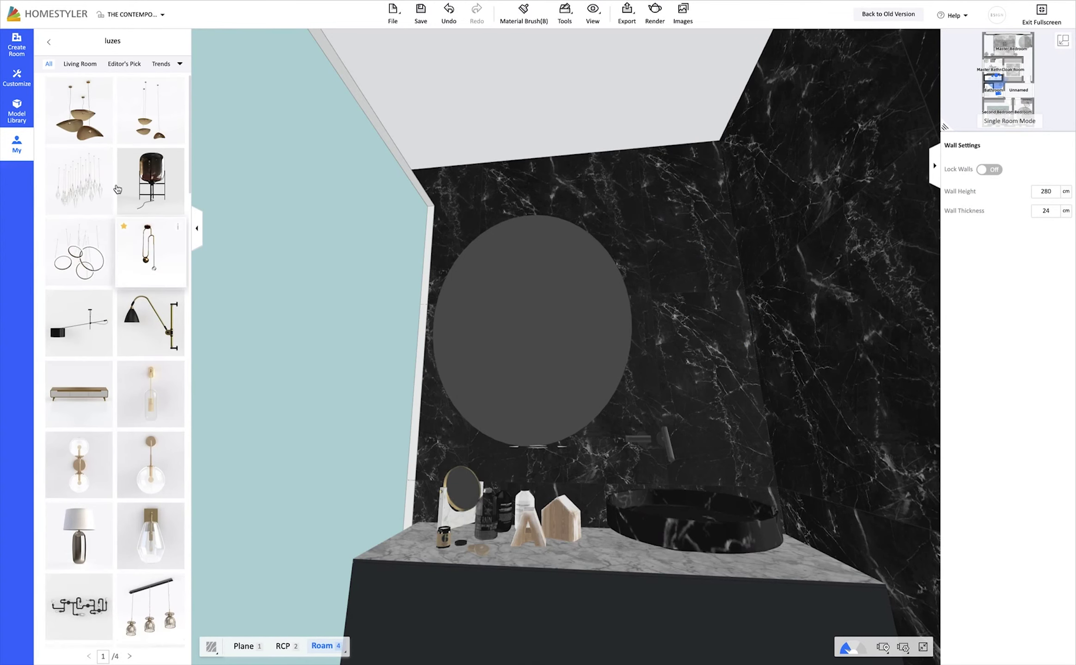
left_click(16, 111)
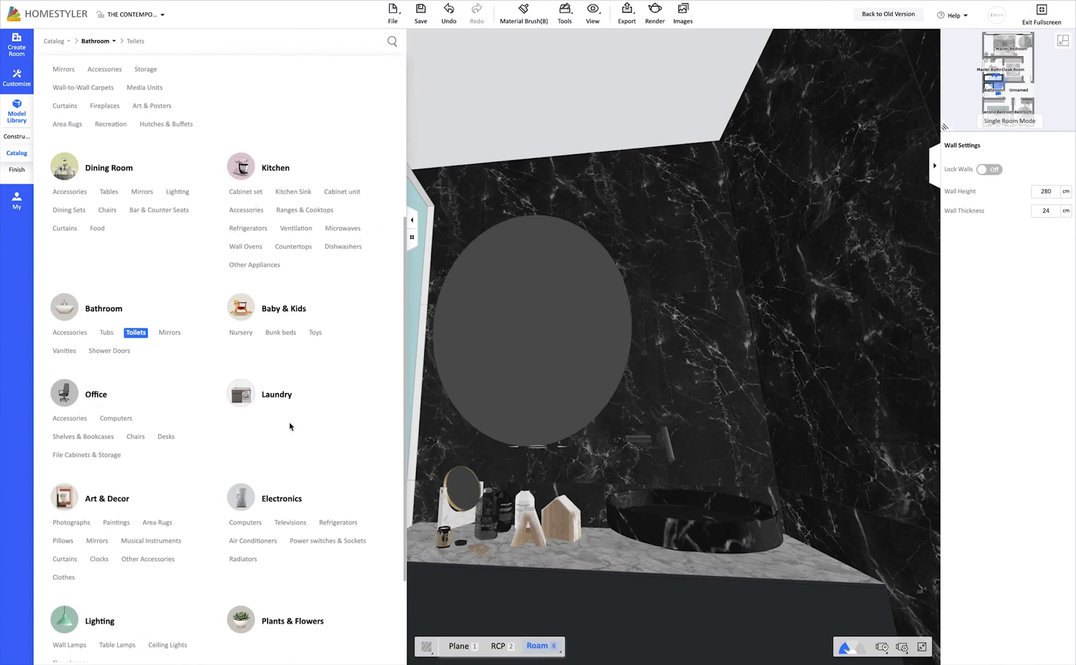
Try a ring wall lamp from Wall Lamps, then delete it on the reflected ceiling plan
scroll(288, 424, "down", 3)
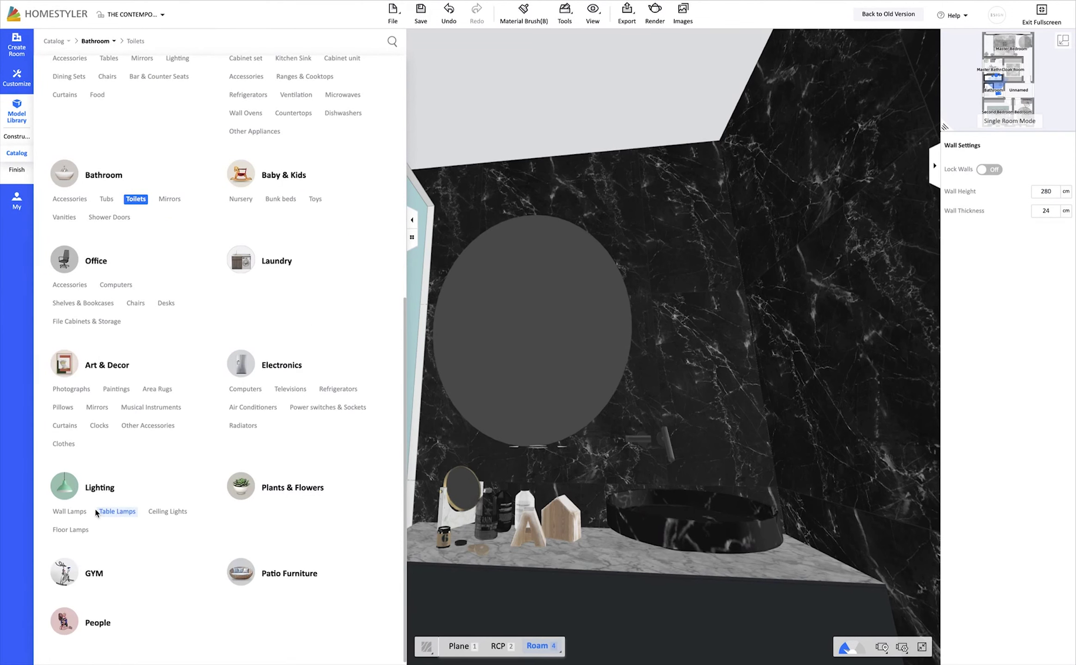
left_click(59, 512)
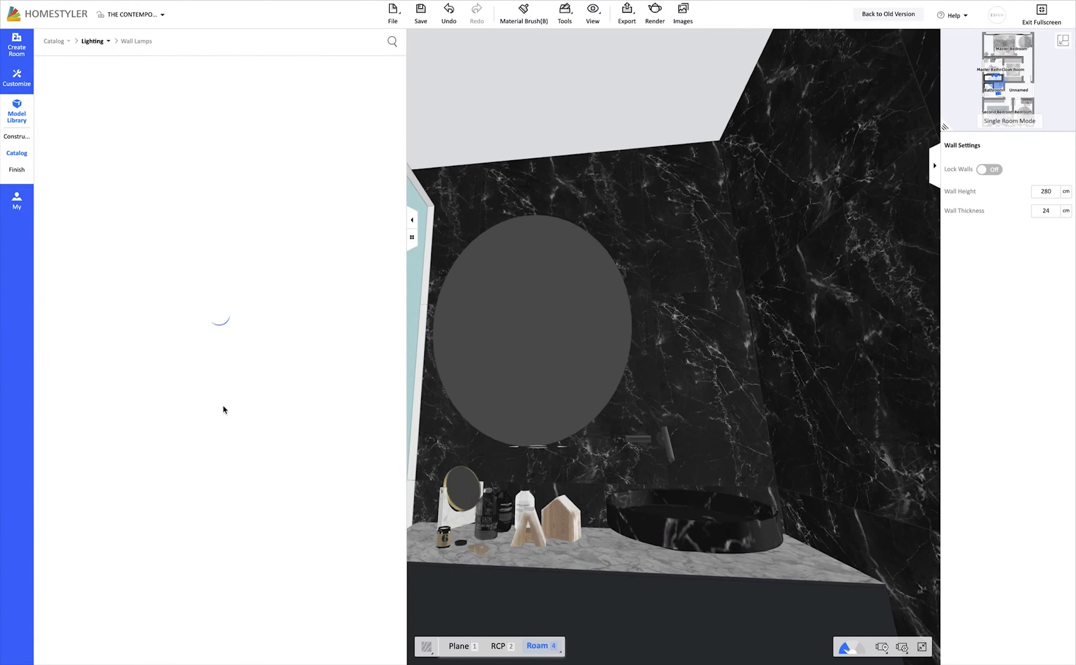
left_click(225, 409)
scroll(225, 409, "down", 3)
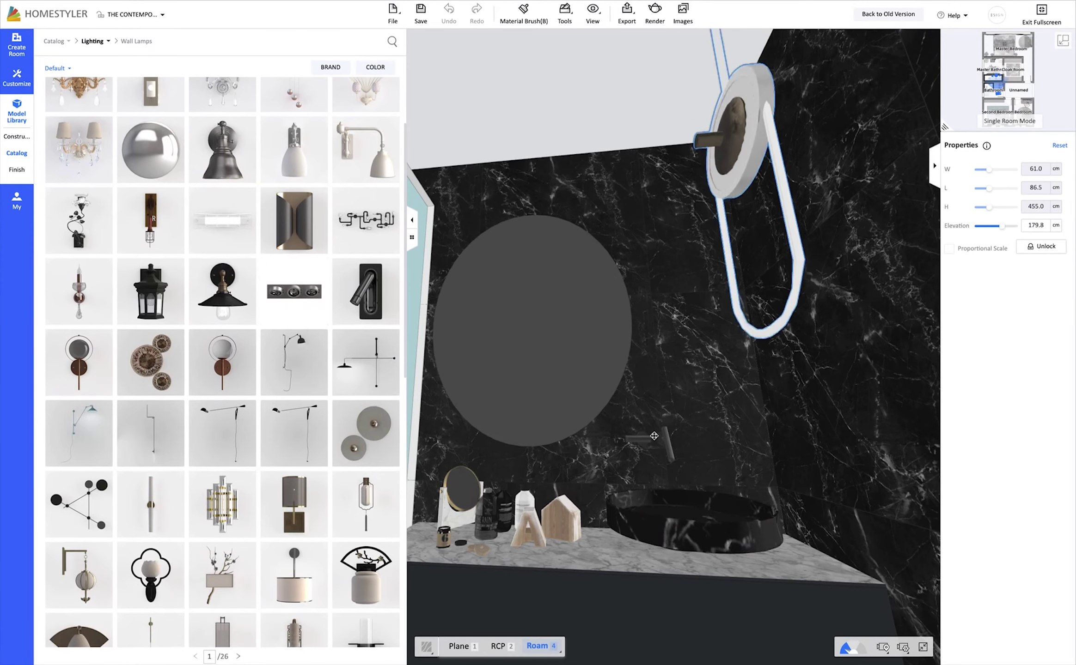
left_click(700, 318)
left_click(489, 649)
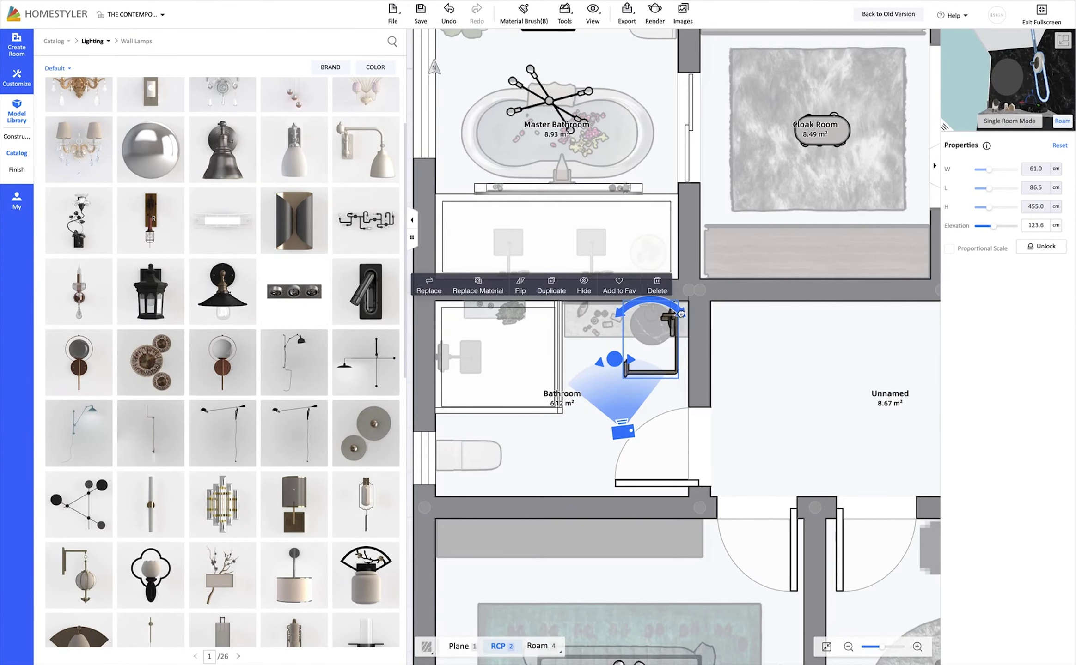
key("Delete")
Place a glass-bubble pendant from Ceiling Lights over the vanity at 159.6 cm
scroll(276, 397, "down", 3)
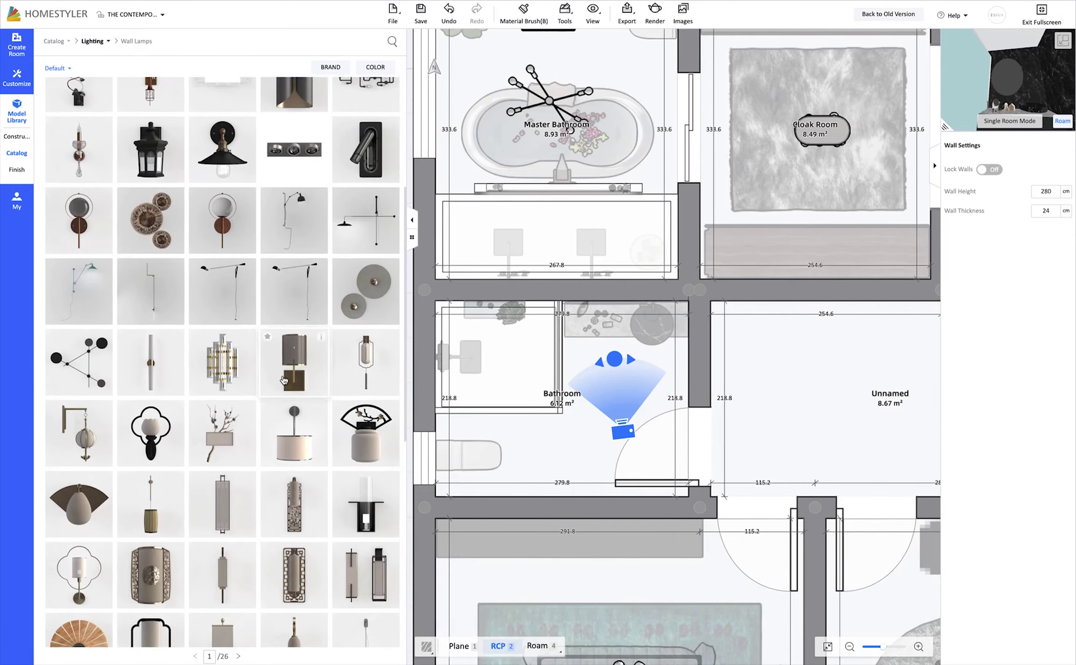
scroll(277, 392, "down", 3)
scroll(282, 383, "down", 3)
scroll(285, 375, "down", 3)
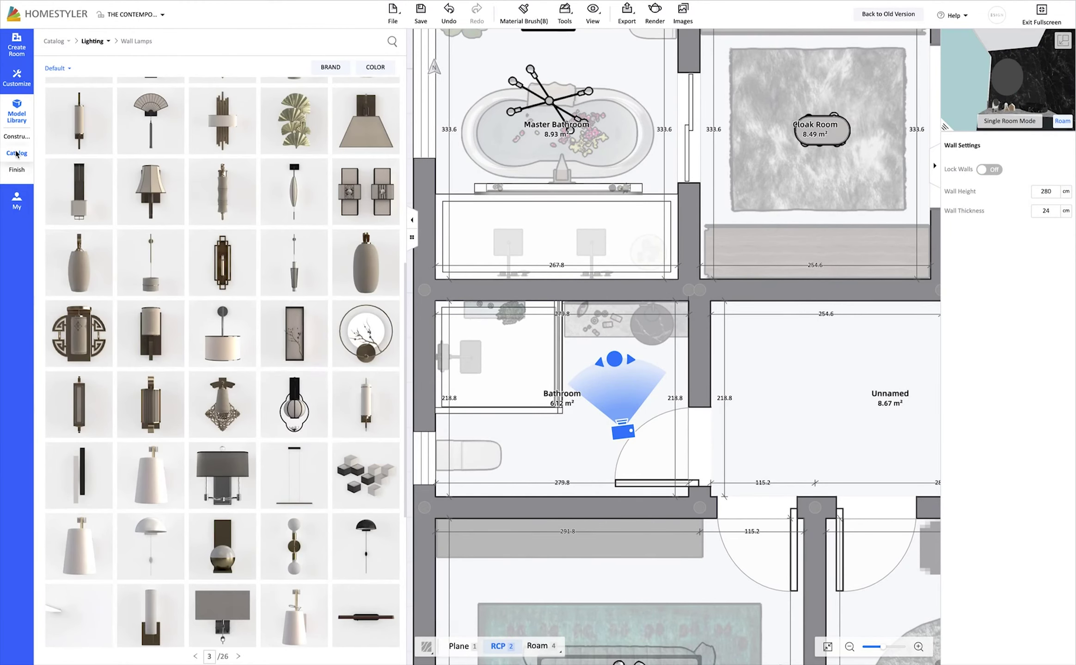
left_click(93, 70)
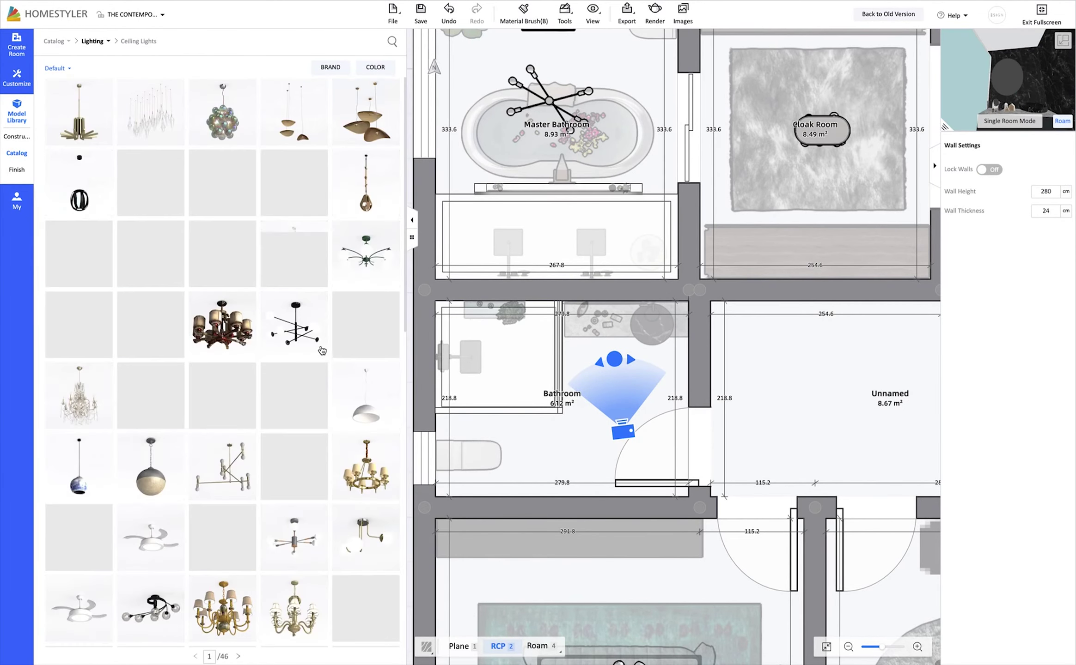
scroll(322, 347, "down", 2)
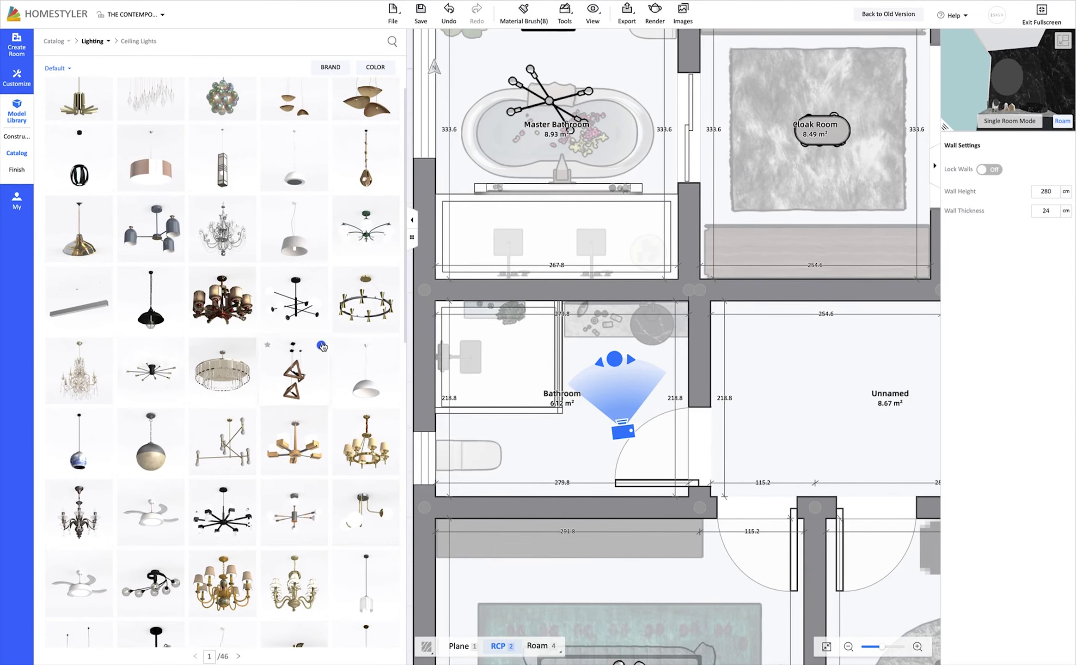
scroll(322, 347, "down", 3)
scroll(322, 348, "down", 3)
scroll(323, 348, "down", 3)
scroll(323, 348, "down", 3)
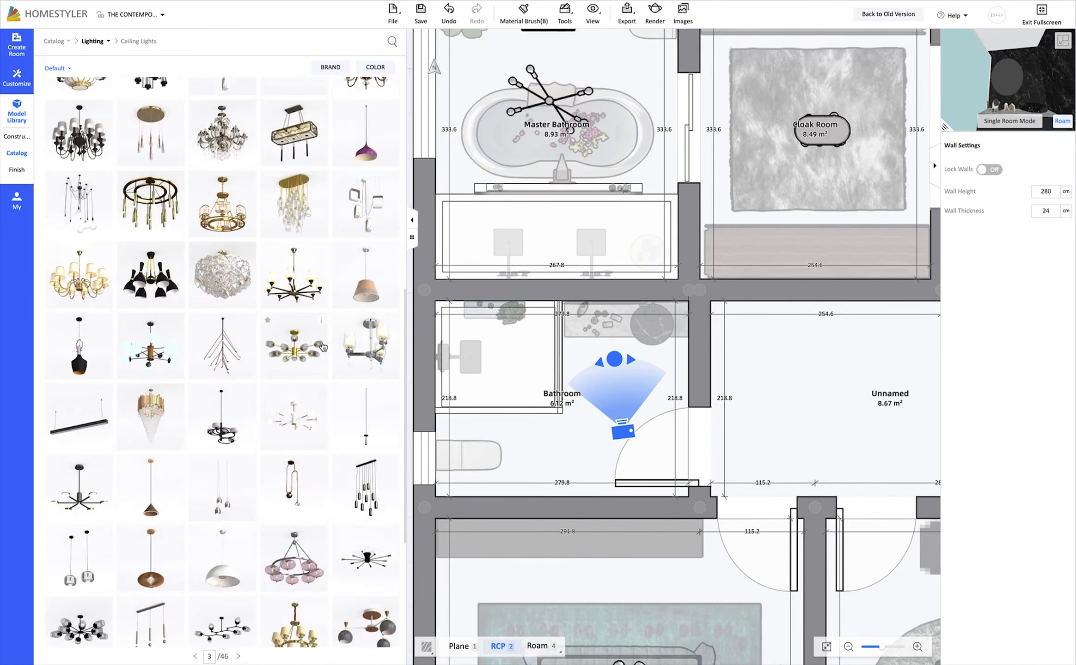
scroll(322, 348, "down", 3)
scroll(323, 347, "down", 3)
scroll(322, 348, "down", 1)
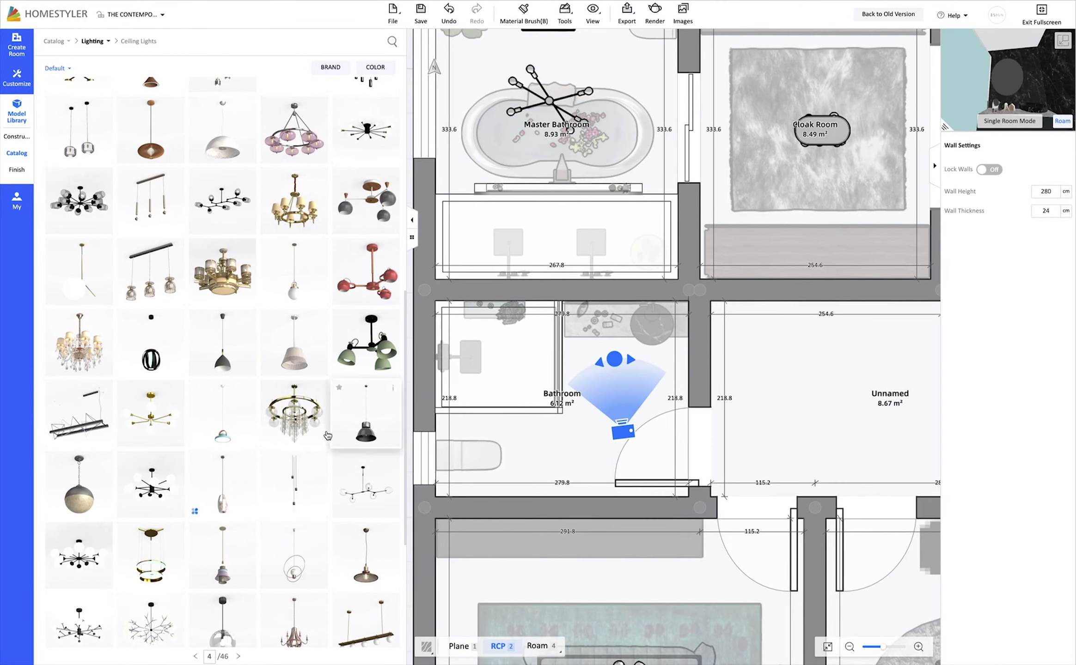
scroll(327, 436, "down", 3)
scroll(327, 436, "down", 3)
scroll(327, 436, "down", 3)
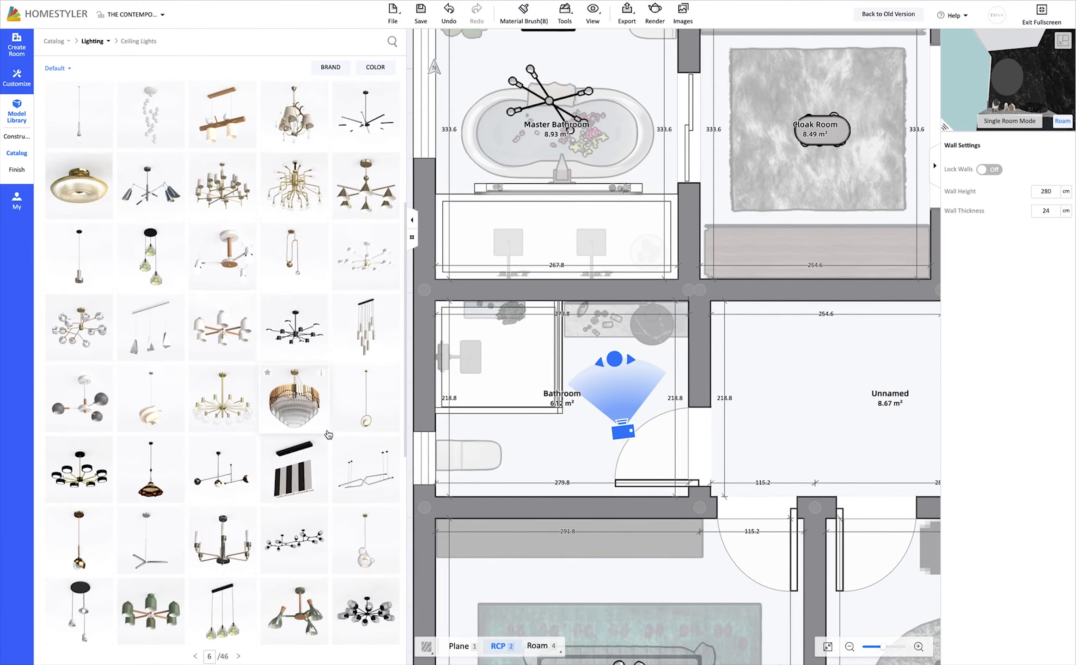
scroll(324, 439, "down", 3)
mouse_move(78, 315)
left_mouse_down()
mouse_move(680, 329)
mouse_move(681, 320)
left_mouse_up()
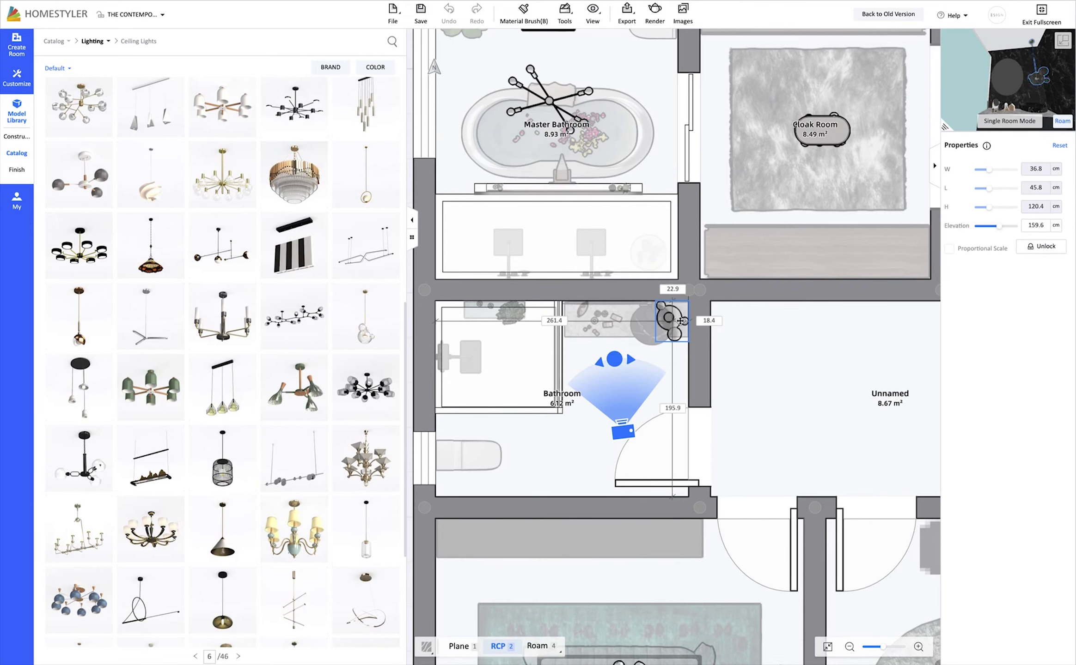
Switch to the 3D Roam view and browse the plantas favourites group
left_click(538, 645)
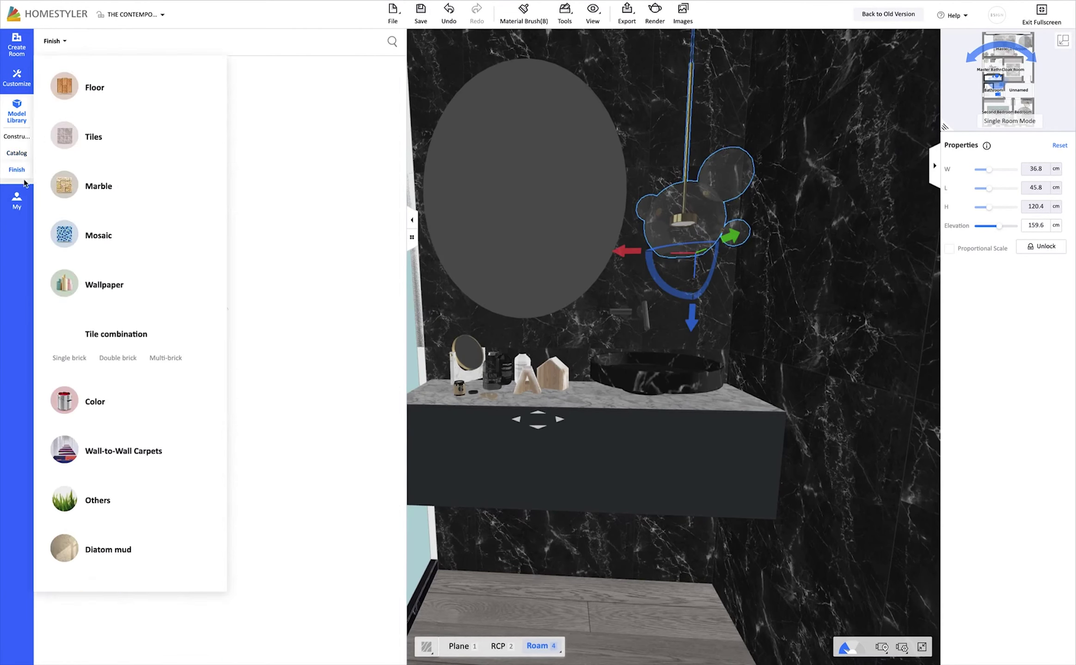
left_click(16, 201)
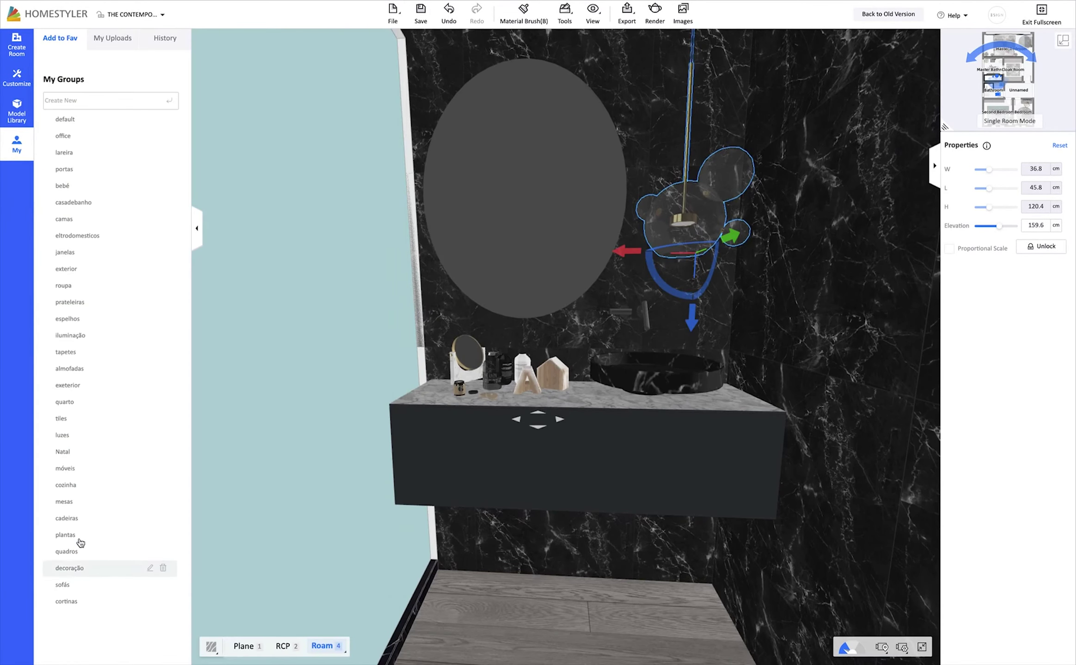
left_click(79, 568)
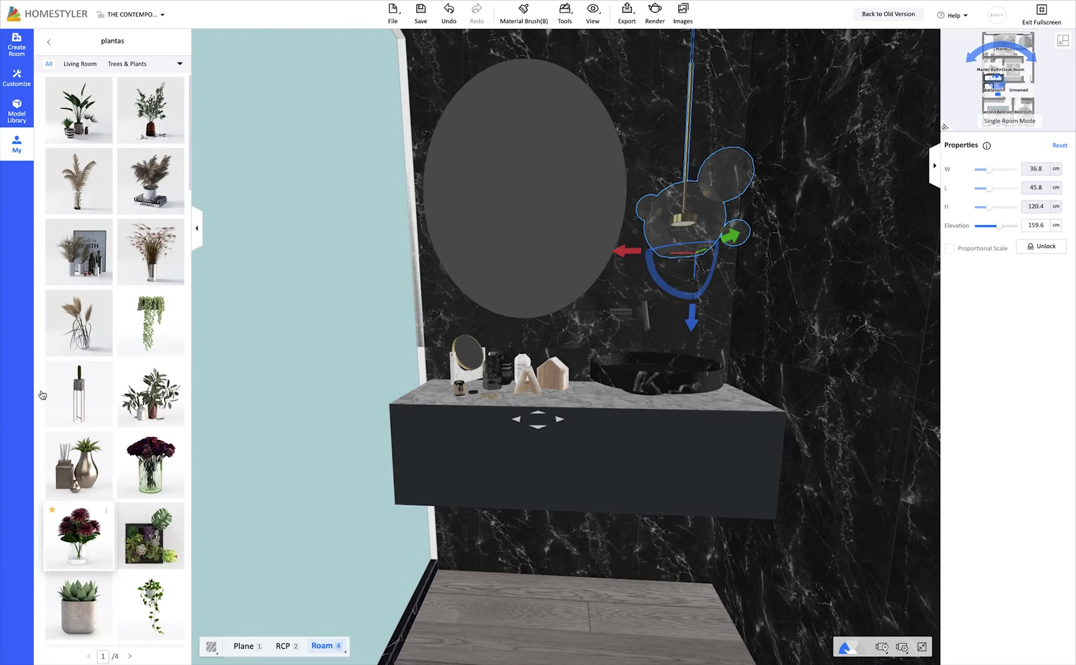
scroll(77, 400, "down", 3)
scroll(78, 399, "down", 3)
scroll(78, 400, "down", 3)
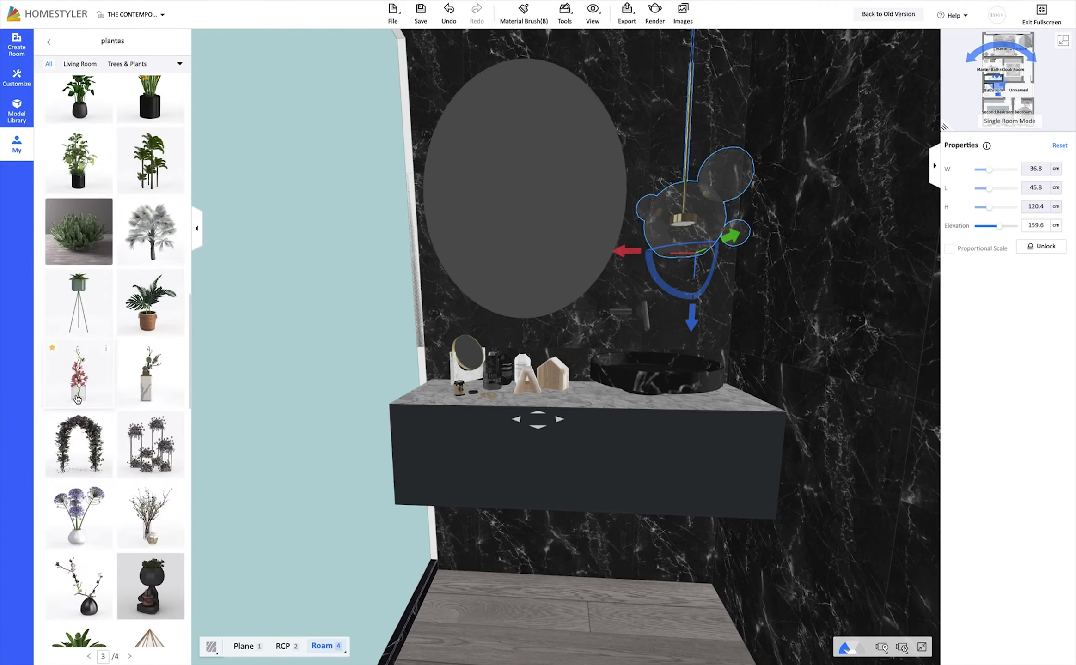
scroll(78, 400, "down", 3)
scroll(77, 400, "down", 2)
Open the Plants & Flowers catalog and preview a plant in the room without keeping it
scroll(77, 400, "down", 2)
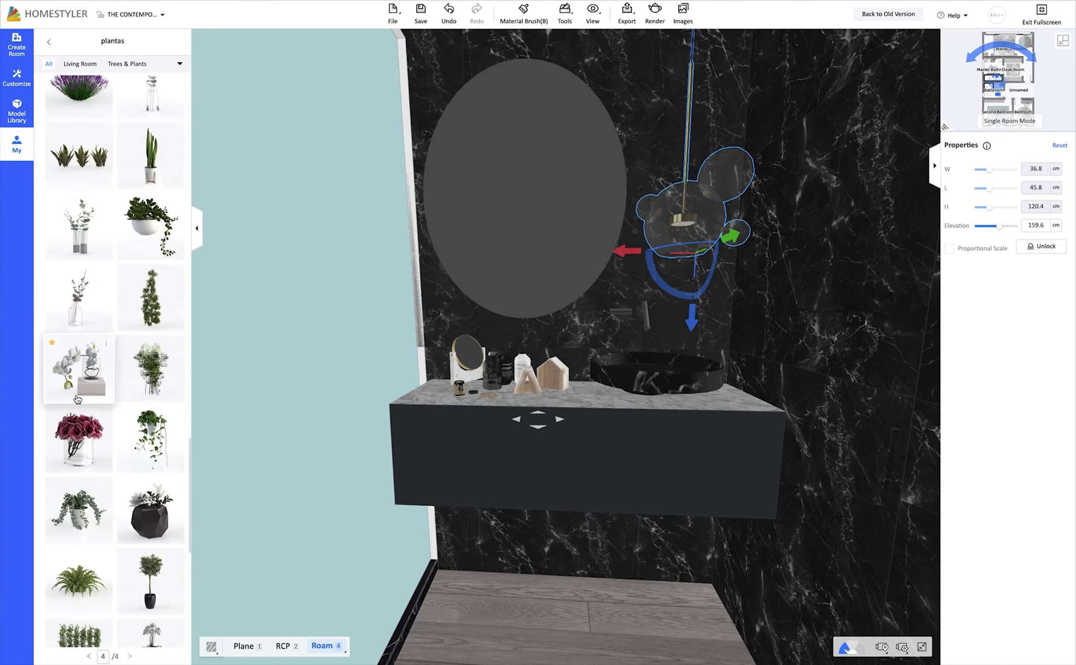
scroll(78, 400, "down", 2)
scroll(78, 399, "down", 2)
scroll(78, 399, "down", 1)
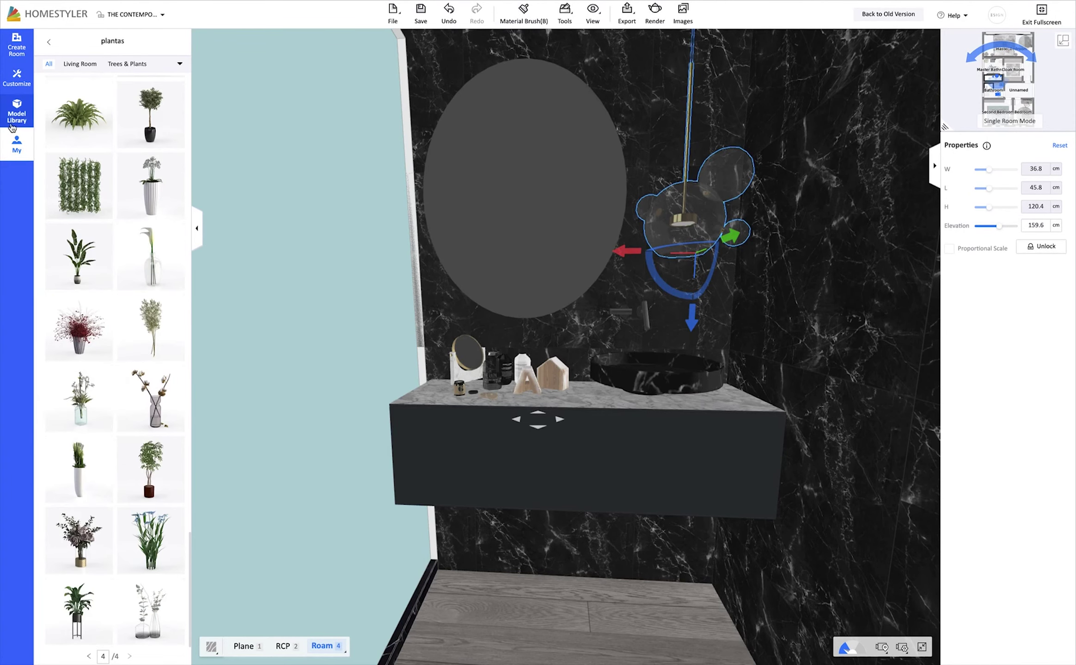
left_click(13, 127)
left_click(16, 152)
scroll(282, 595, "down", 5)
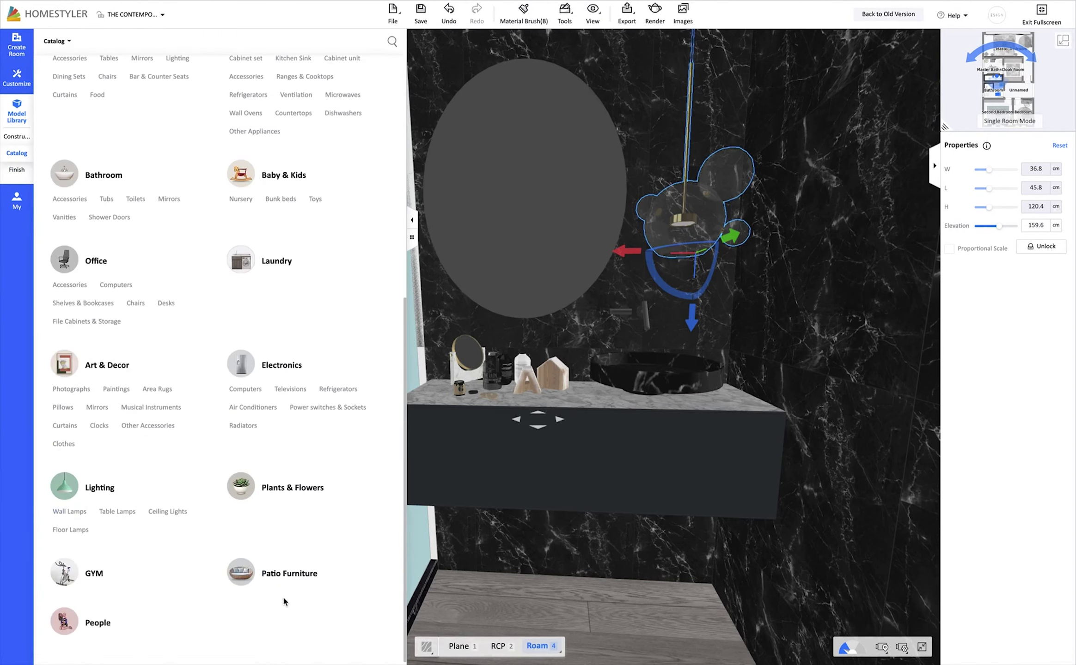
left_click(287, 487)
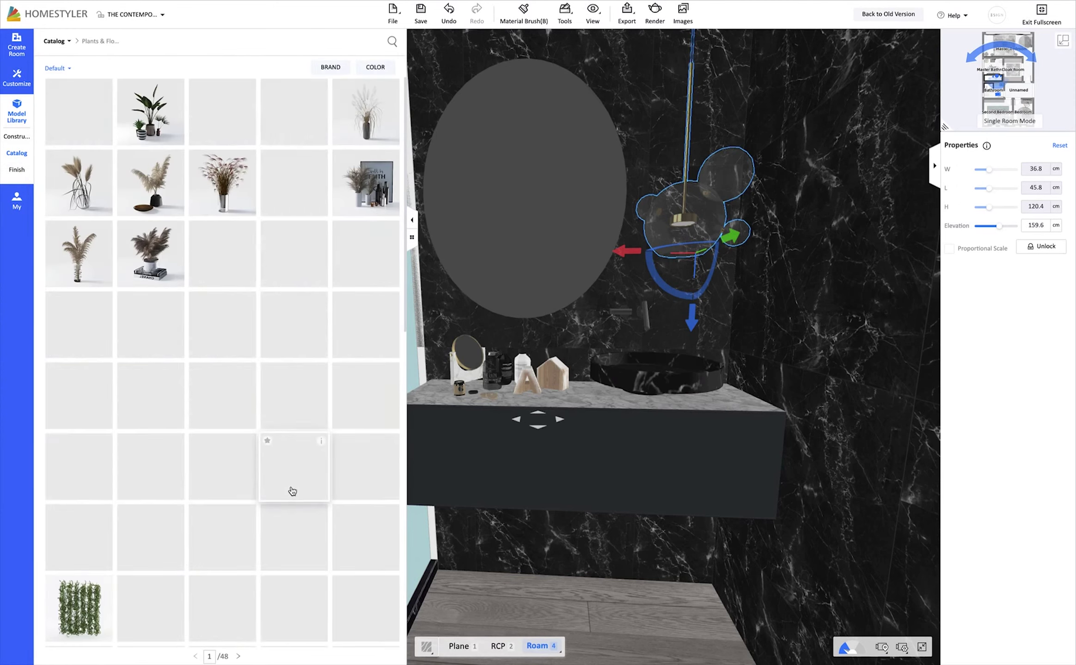
left_click_drag(286, 494, 399, 559)
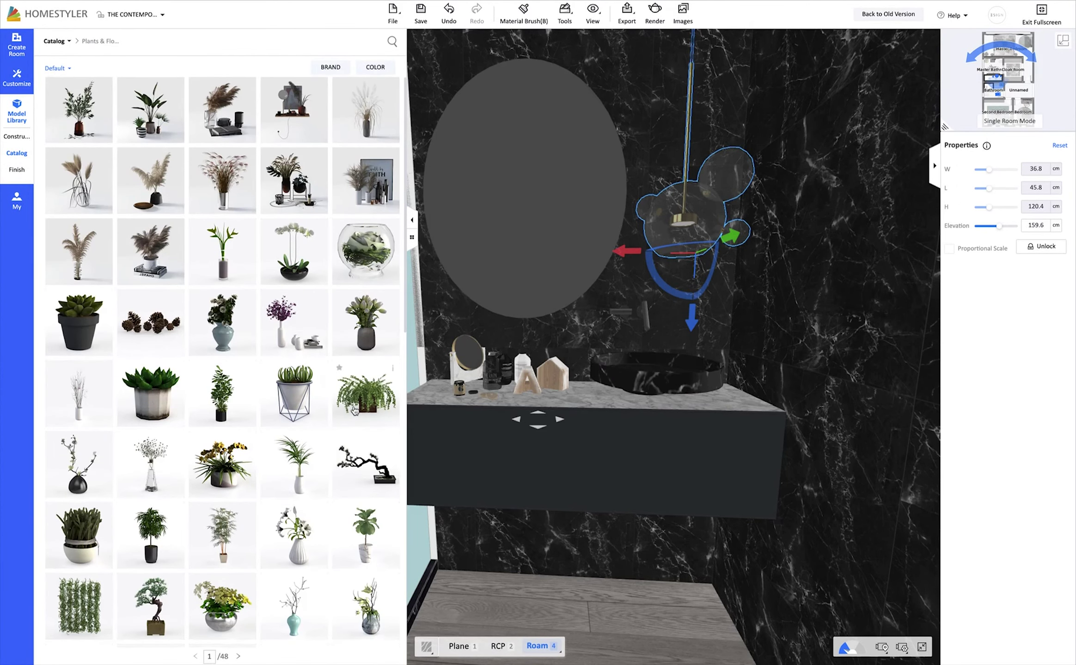
Place the 98.7 cm snake plant in a wire basket on the floor beside the vanity
scroll(384, 566, "down", 1)
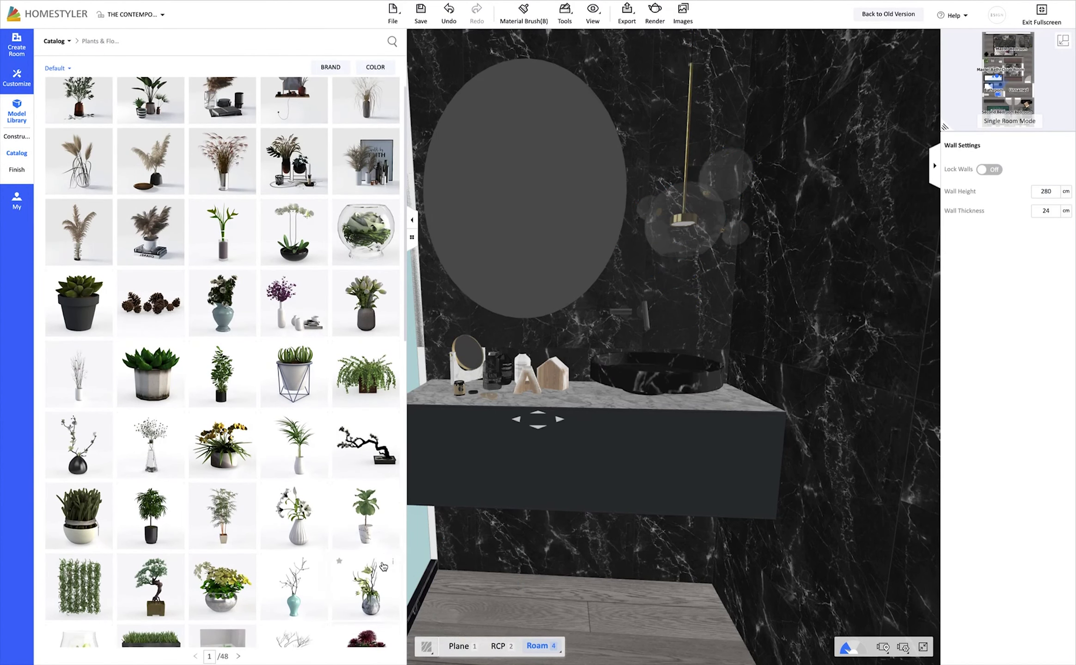
scroll(384, 567, "down", 2)
scroll(383, 567, "down", 3)
scroll(384, 567, "down", 3)
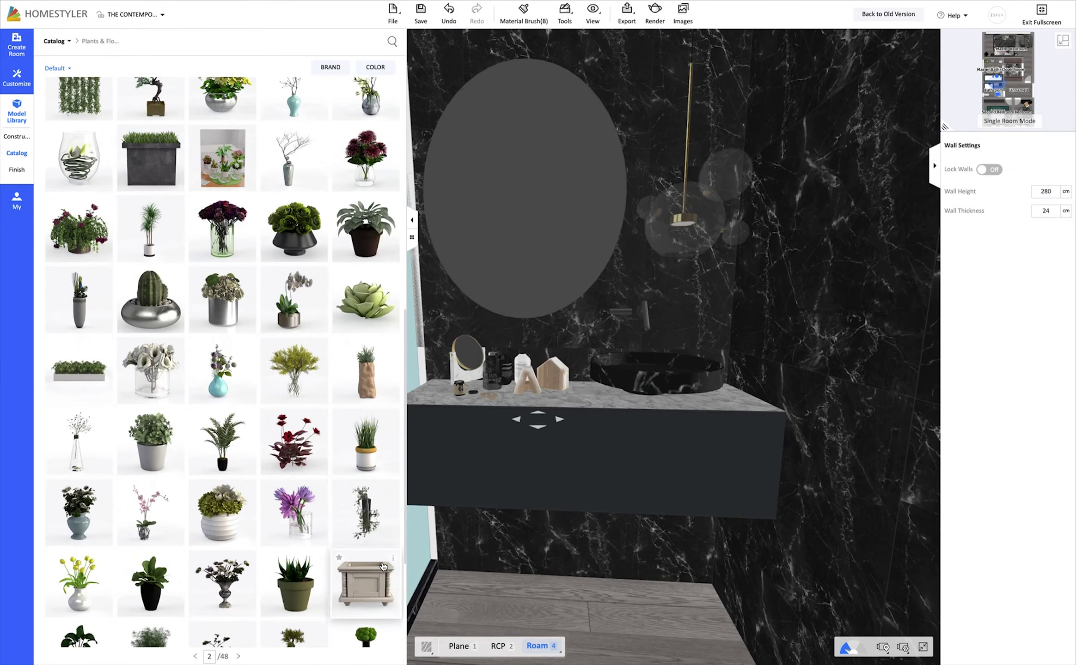
scroll(383, 567, "down", 3)
scroll(384, 567, "down", 3)
scroll(383, 567, "down", 3)
scroll(384, 567, "down", 3)
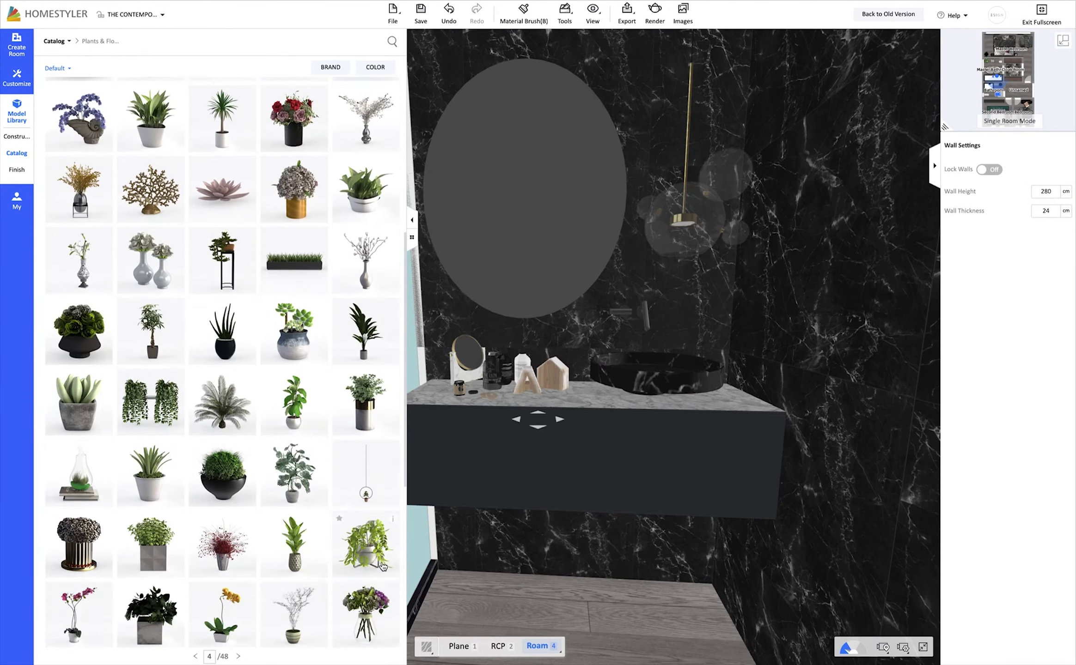
scroll(383, 567, "down", 3)
scroll(383, 567, "down", 3)
scroll(383, 567, "down", 3)
scroll(384, 567, "down", 3)
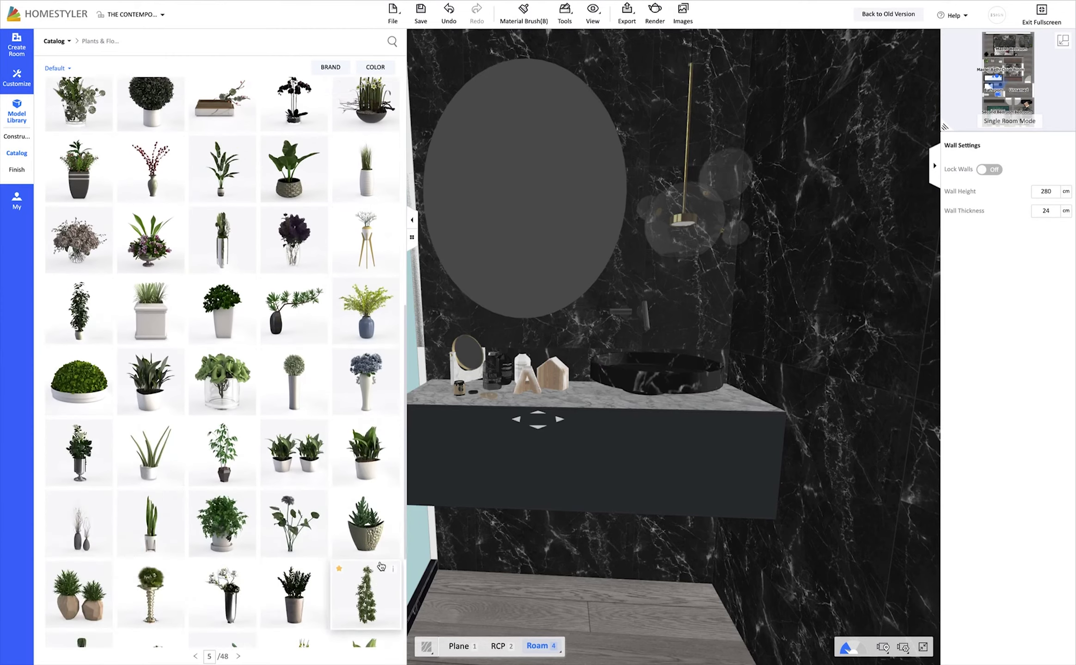
scroll(382, 567, "down", 3)
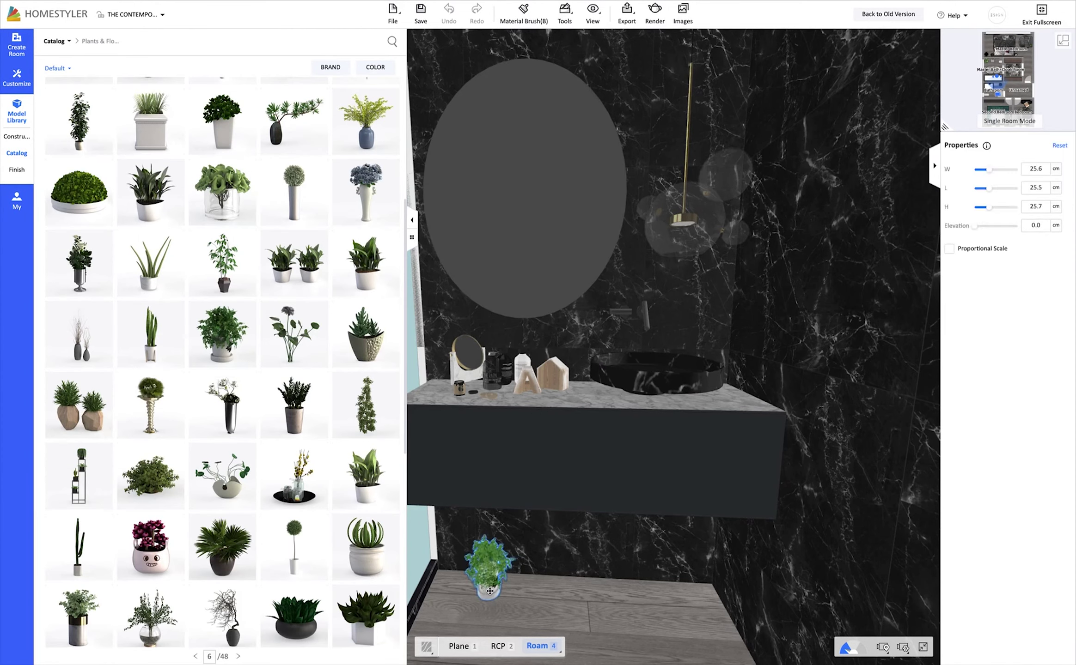
left_click_drag(221, 418, 311, 596)
scroll(311, 596, "down", 3)
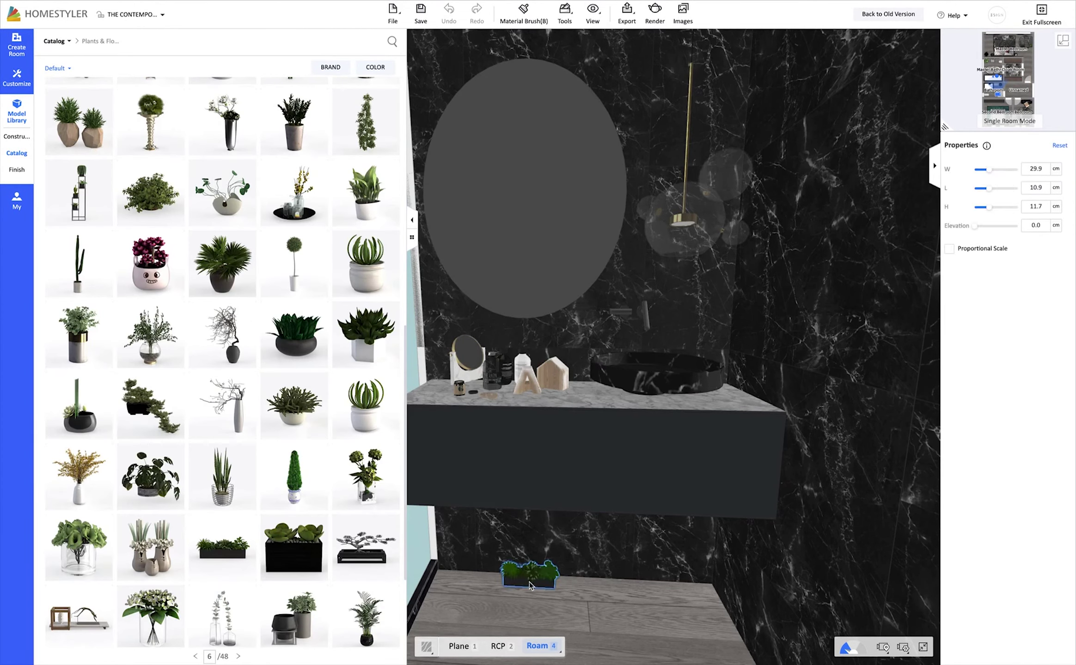
scroll(326, 601, "down", 2)
scroll(326, 601, "down", 3)
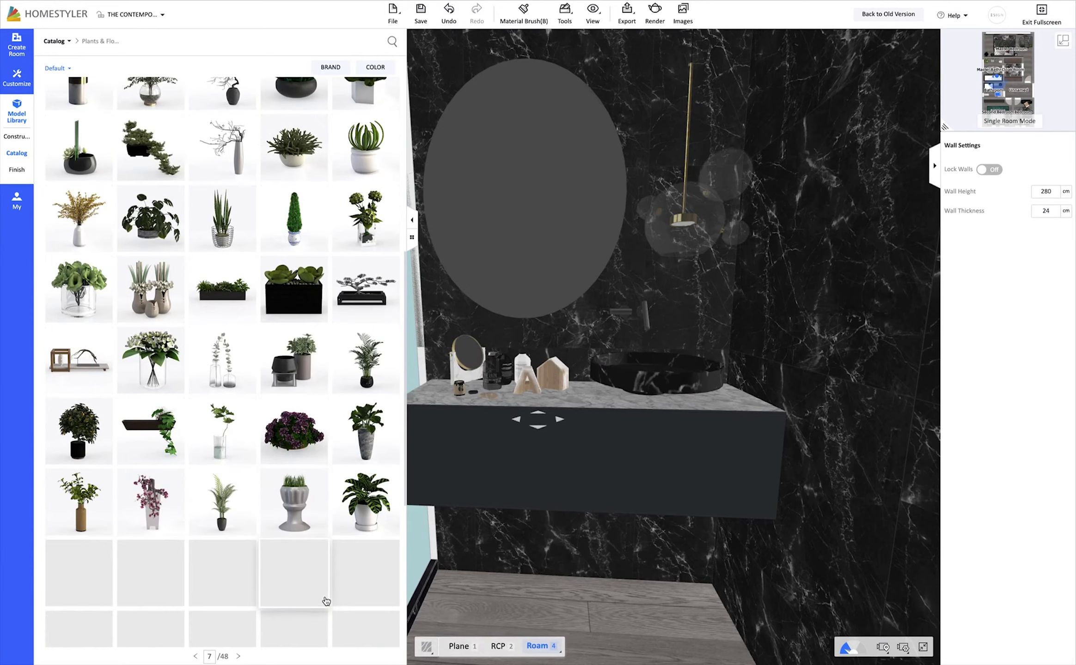
scroll(326, 600, "down", 1)
scroll(326, 601, "down", 1)
scroll(326, 601, "down", 1)
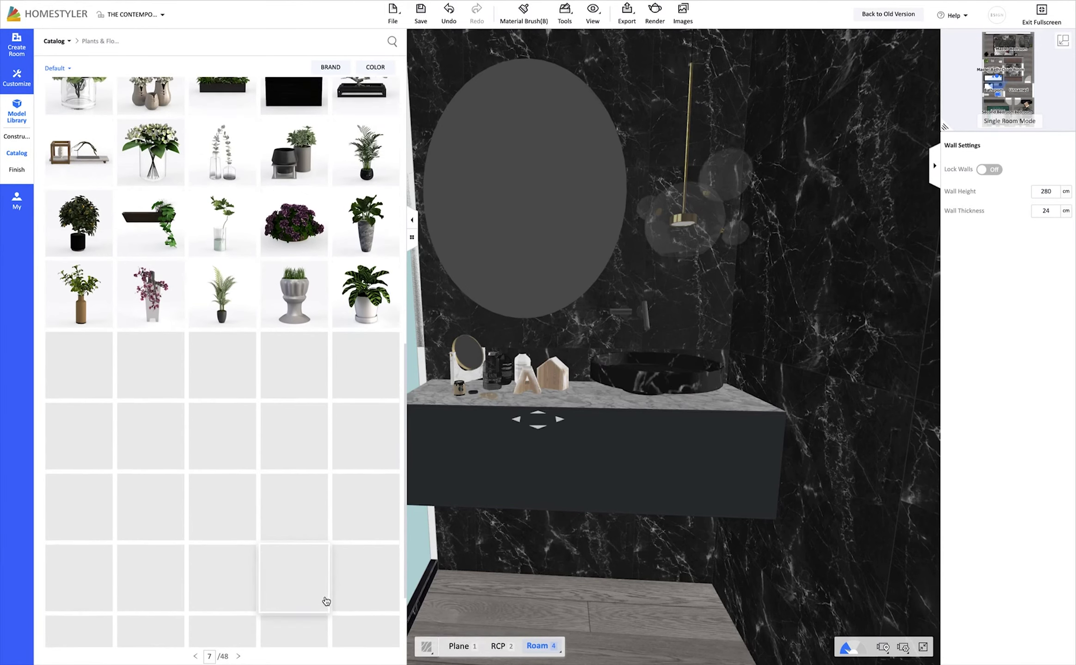
scroll(326, 601, "down", 1)
scroll(166, 323, "down", 2)
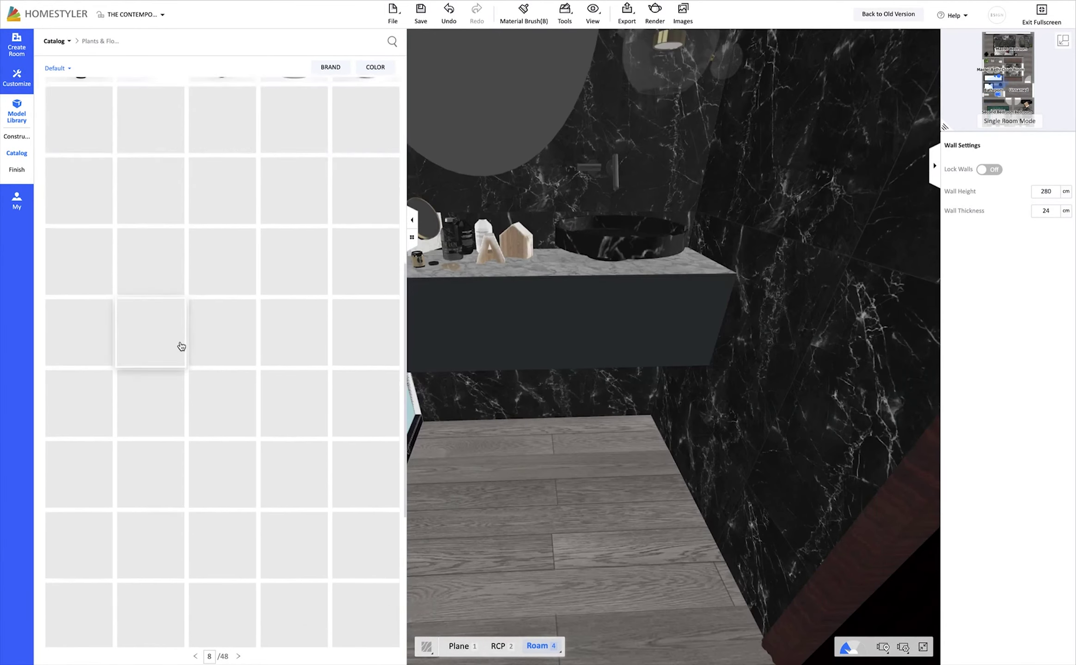
scroll(185, 324, "up", 1)
left_click(221, 213)
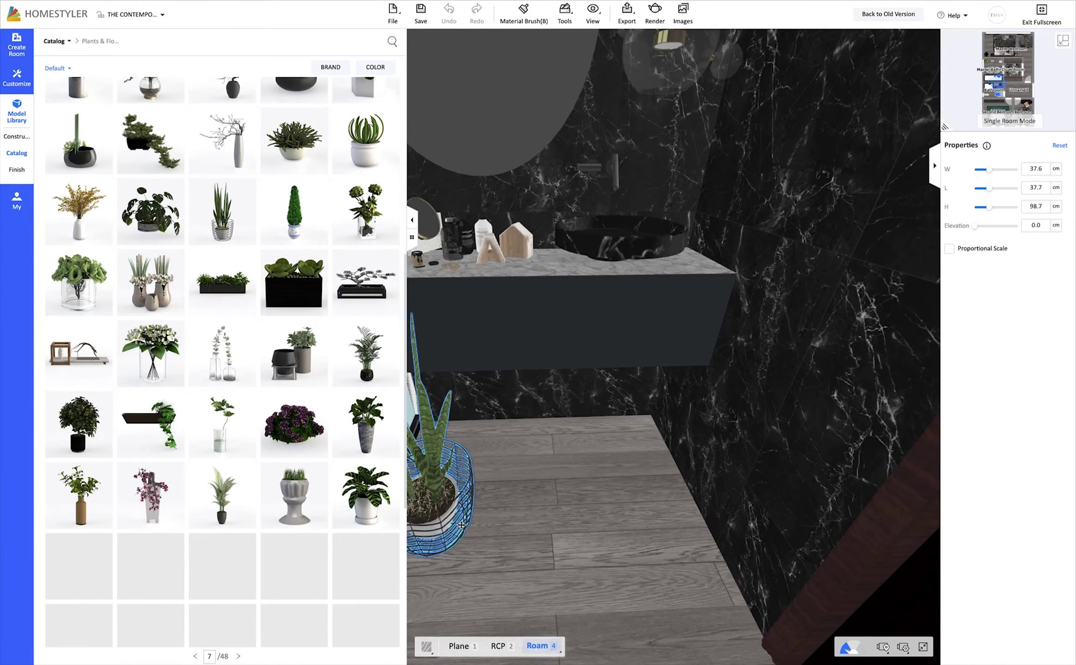
left_click(461, 525)
Open the tapetes rug favourites and try the round geometric rug on the floor
left_click(17, 202)
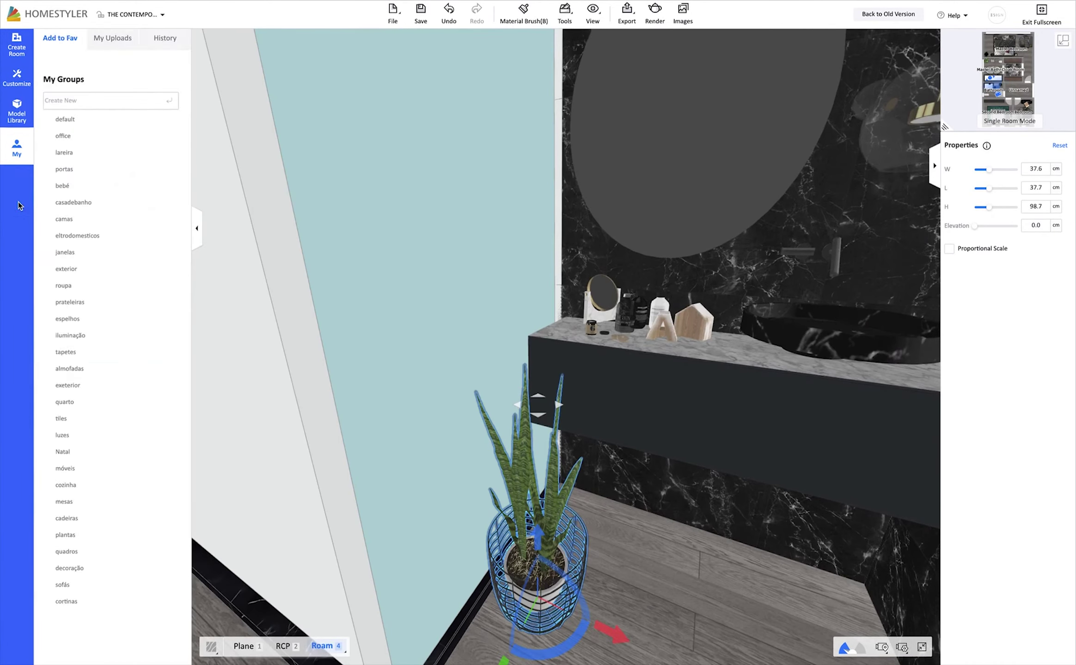
left_click(65, 352)
left_click_drag(413, 486, 64, 386)
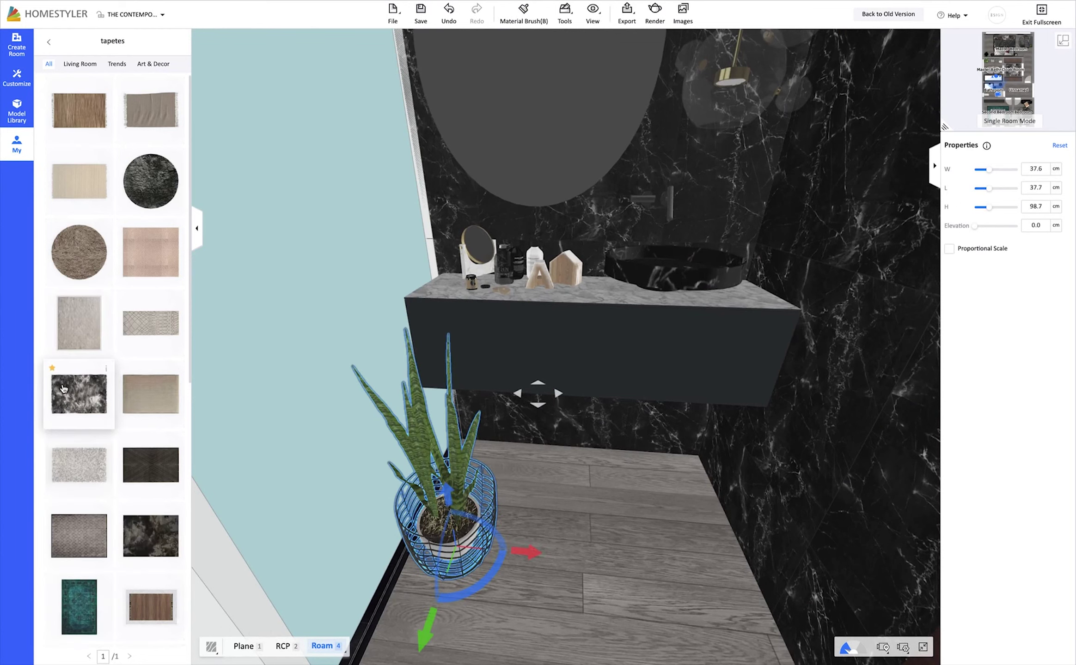
left_click(64, 388)
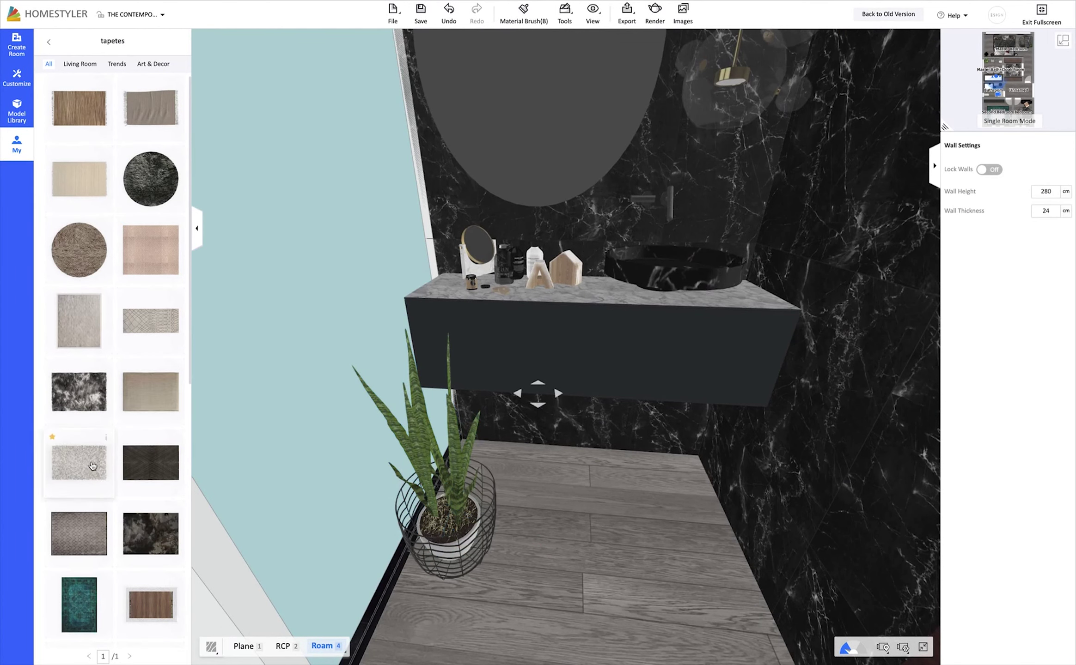
scroll(92, 466, "down", 3)
scroll(93, 466, "down", 3)
mouse_move(126, 472)
left_mouse_down()
mouse_move(668, 568)
mouse_move(151, 461)
left_mouse_up()
Swap the sheepskin rug for the 101.6 × 127.2 cm beige shag rug, rotated flat
scroll(92, 462, "down", 2)
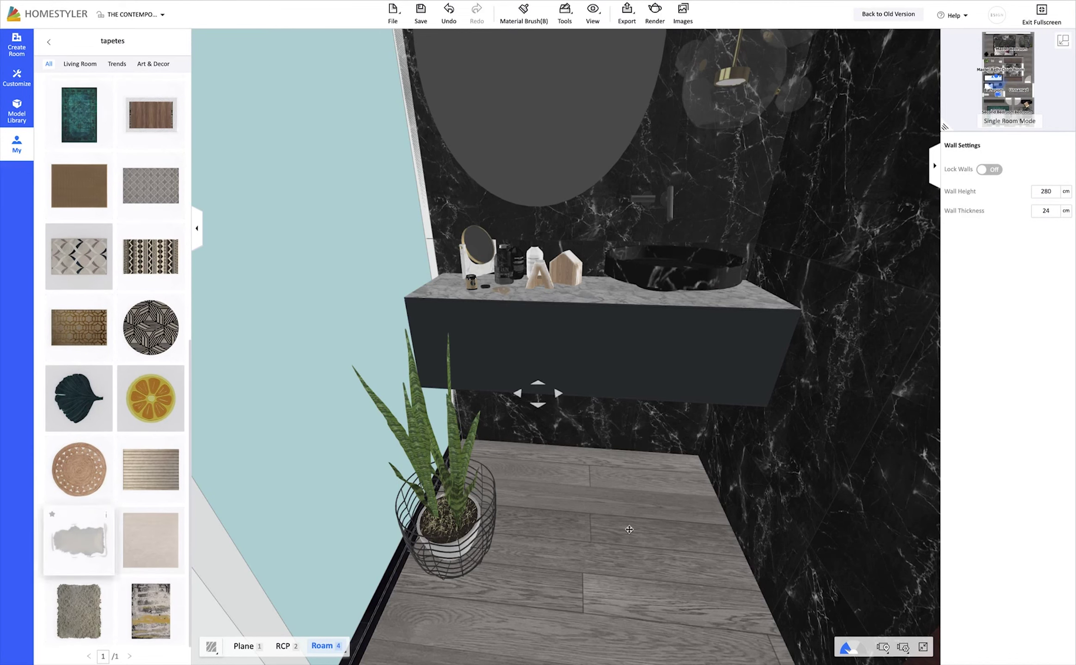
mouse_move(79, 538)
left_mouse_down()
mouse_move(654, 523)
mouse_move(538, 391)
left_mouse_up()
left_click_drag(78, 611, 599, 576)
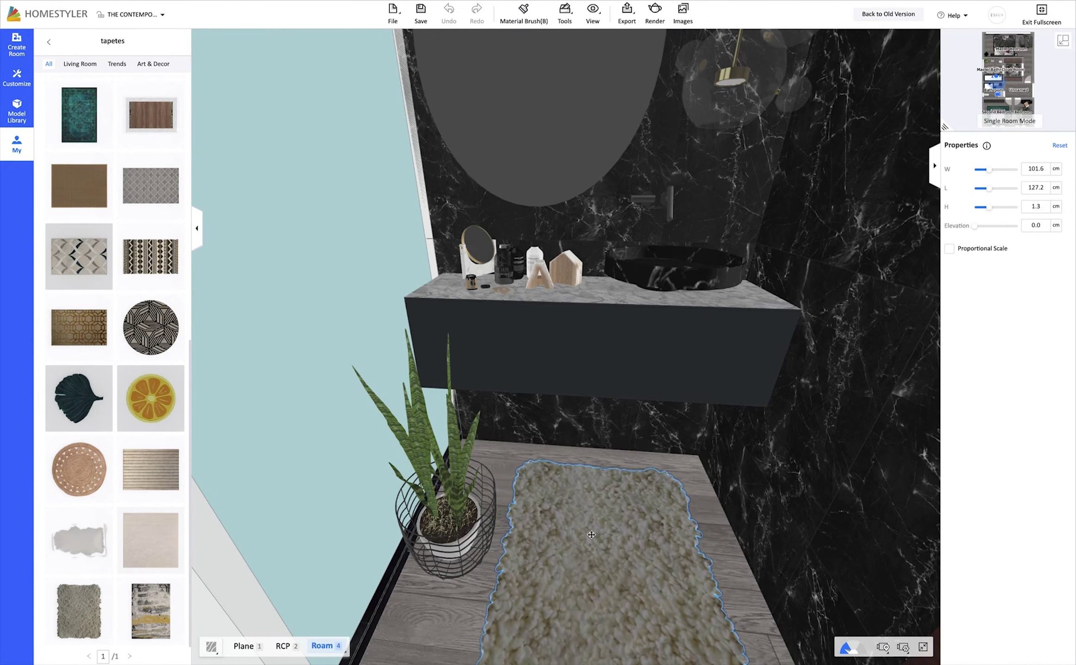
left_click_drag(571, 533, 607, 557)
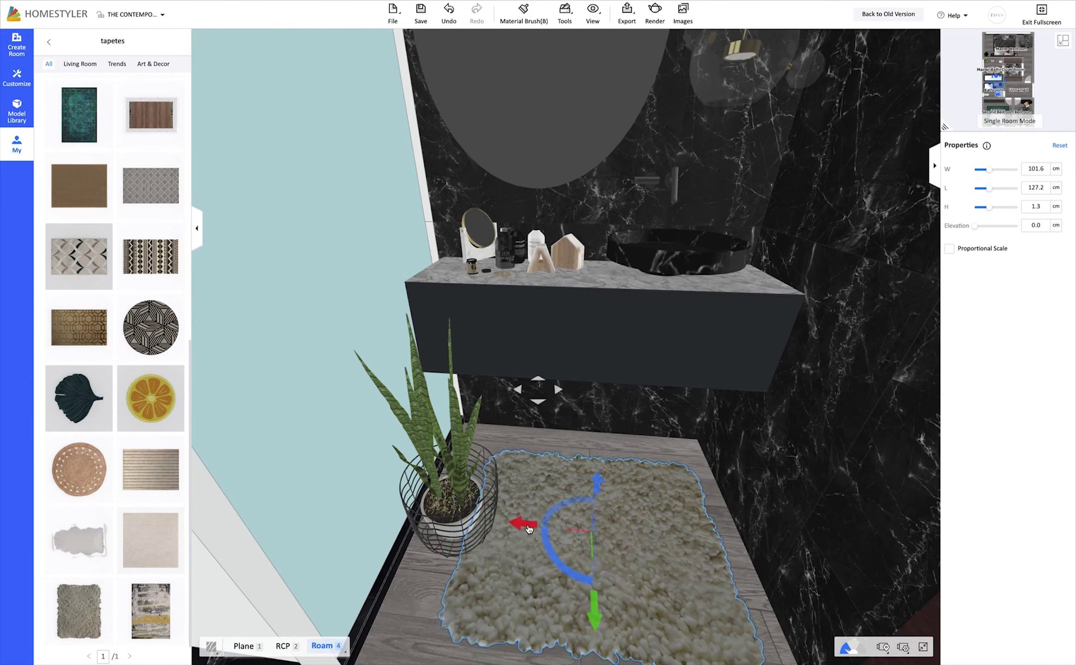
left_click(451, 476)
left_click(653, 444)
left_click_drag(653, 443, 208, 323)
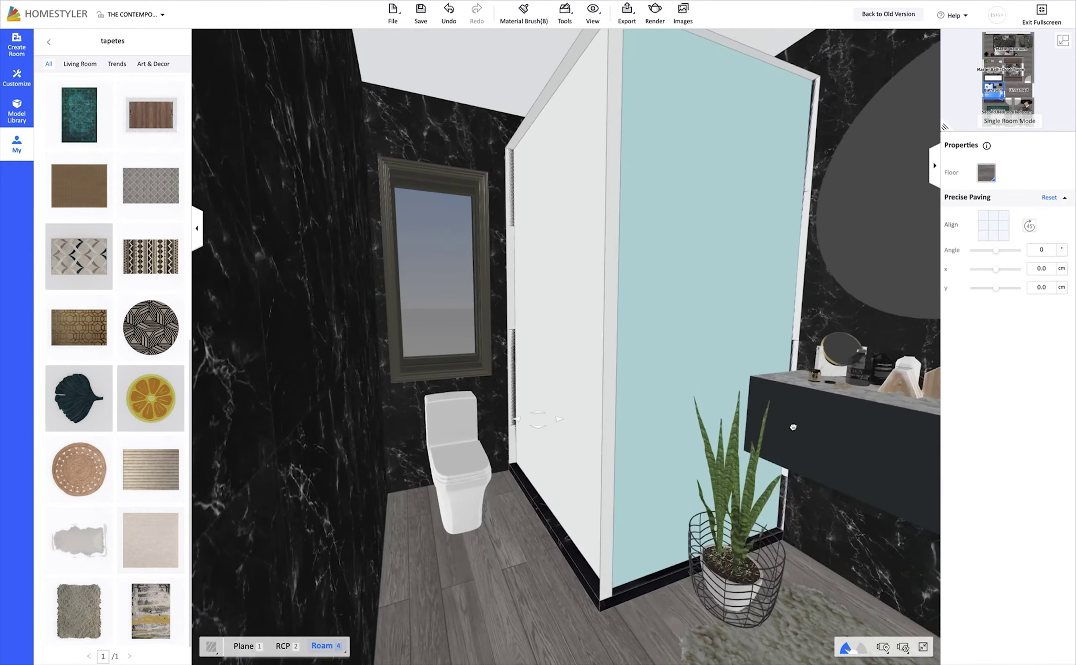
Open the luzes favourites and switch to the reflected ceiling plan
left_click(49, 44)
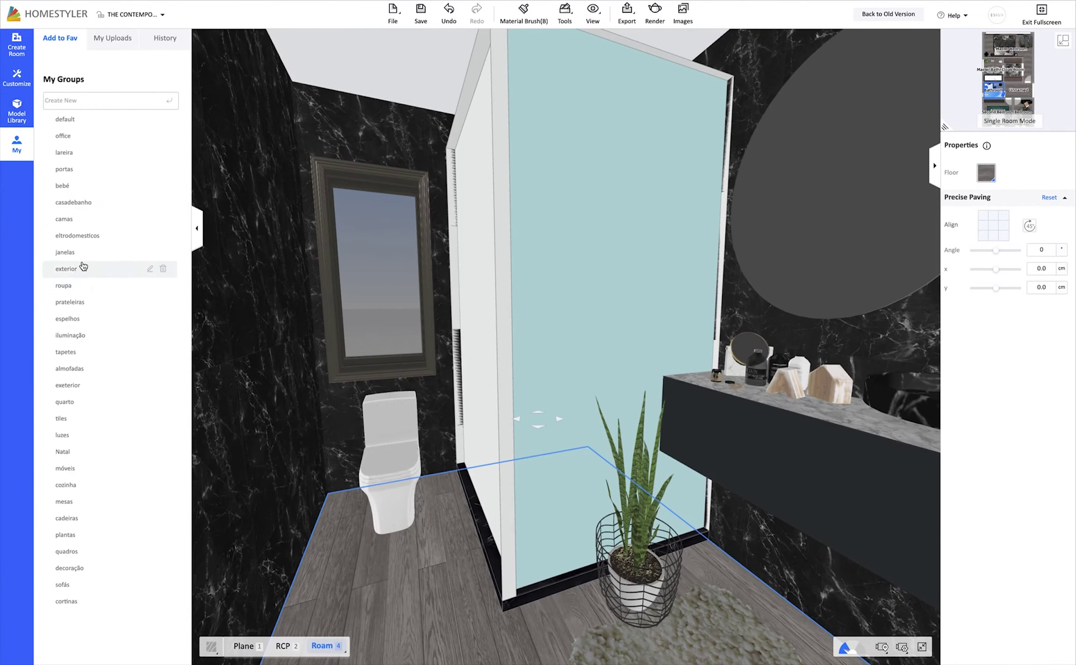
left_click(65, 435)
left_click_drag(353, 406, 194, 659)
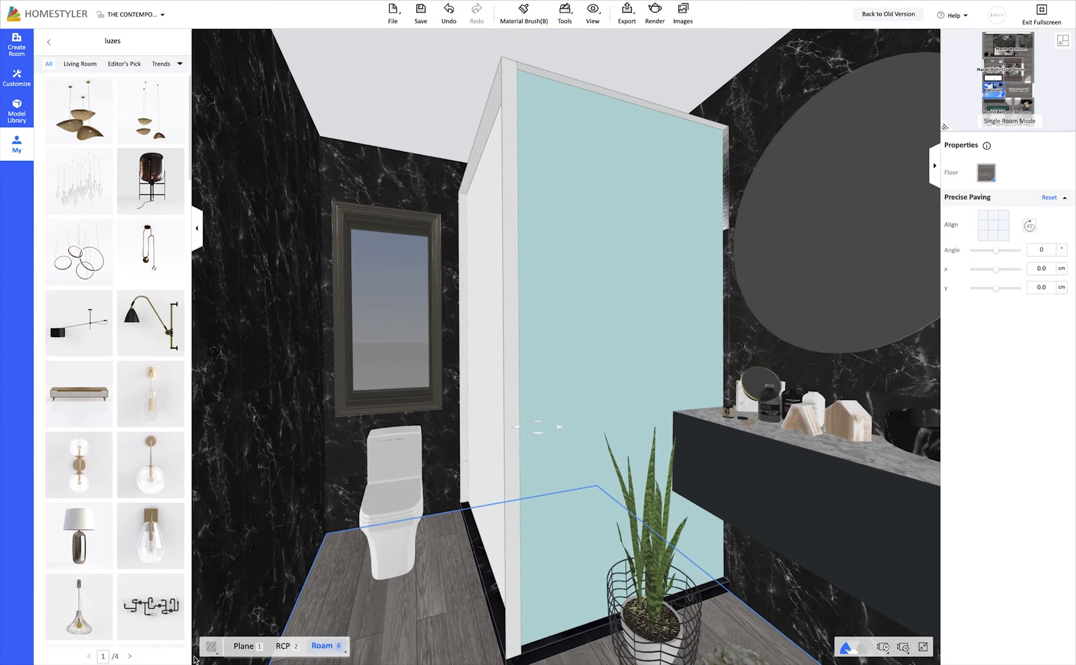
left_click(275, 649)
scroll(134, 504, "down", 5)
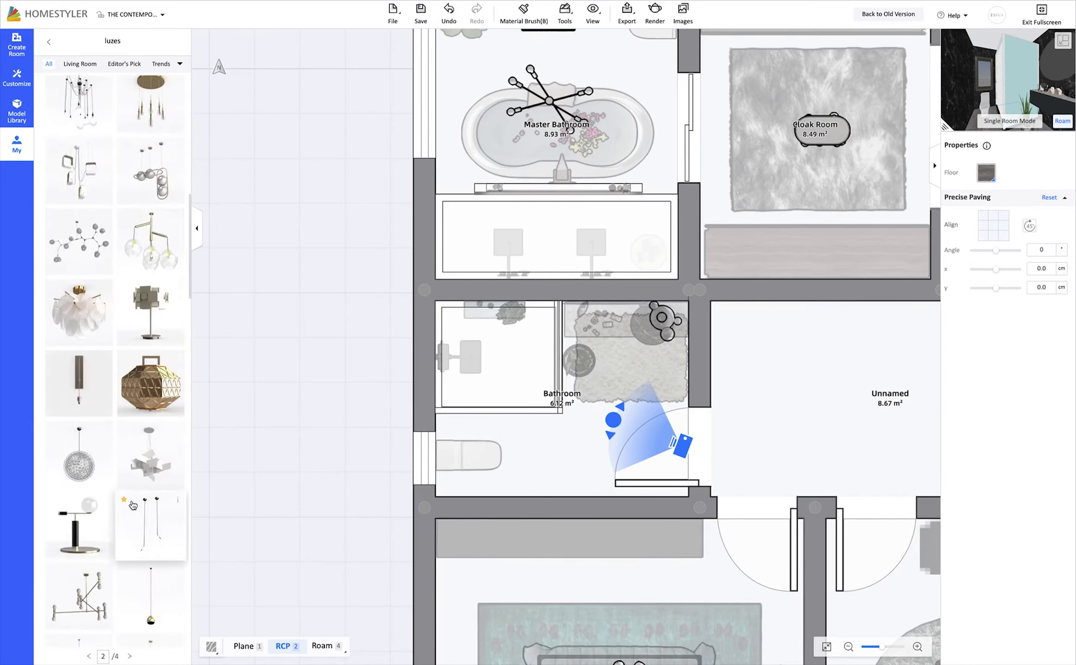
scroll(133, 505, "down", 5)
scroll(133, 504, "down", 5)
Place and duplicate flat 30 × 30 cm ceiling lights across the bathroom ceiling at 278 cm
mouse_move(151, 536)
left_mouse_down()
mouse_move(484, 416)
mouse_move(497, 358)
left_mouse_up()
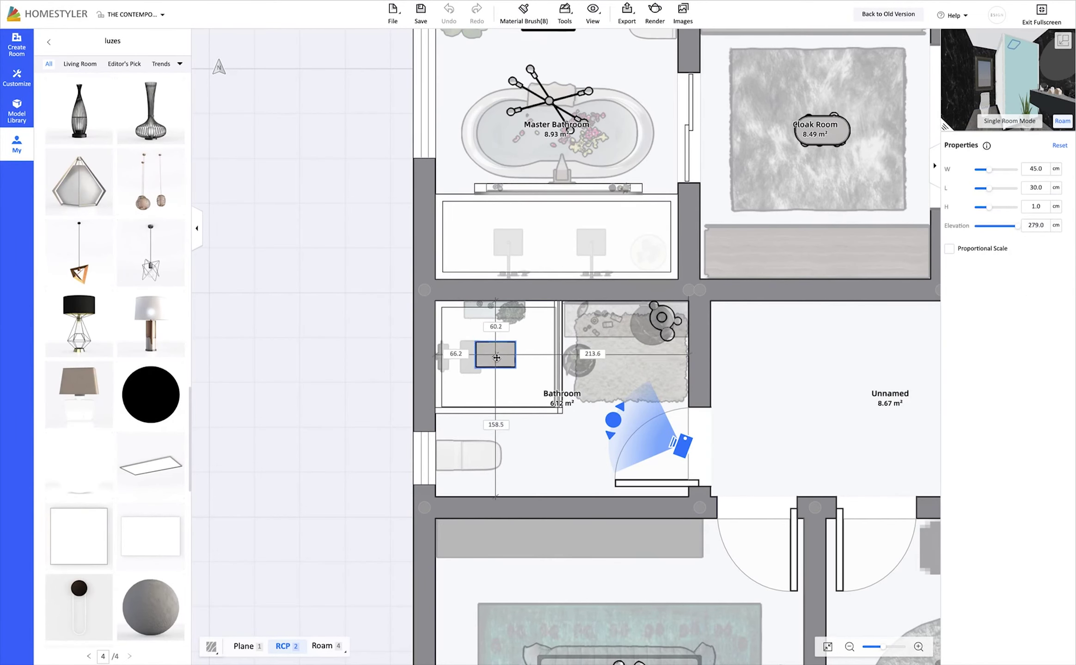
mouse_move(150, 540)
left_mouse_down()
mouse_move(513, 457)
mouse_move(497, 458)
left_mouse_up()
left_click(626, 430)
left_click(635, 460)
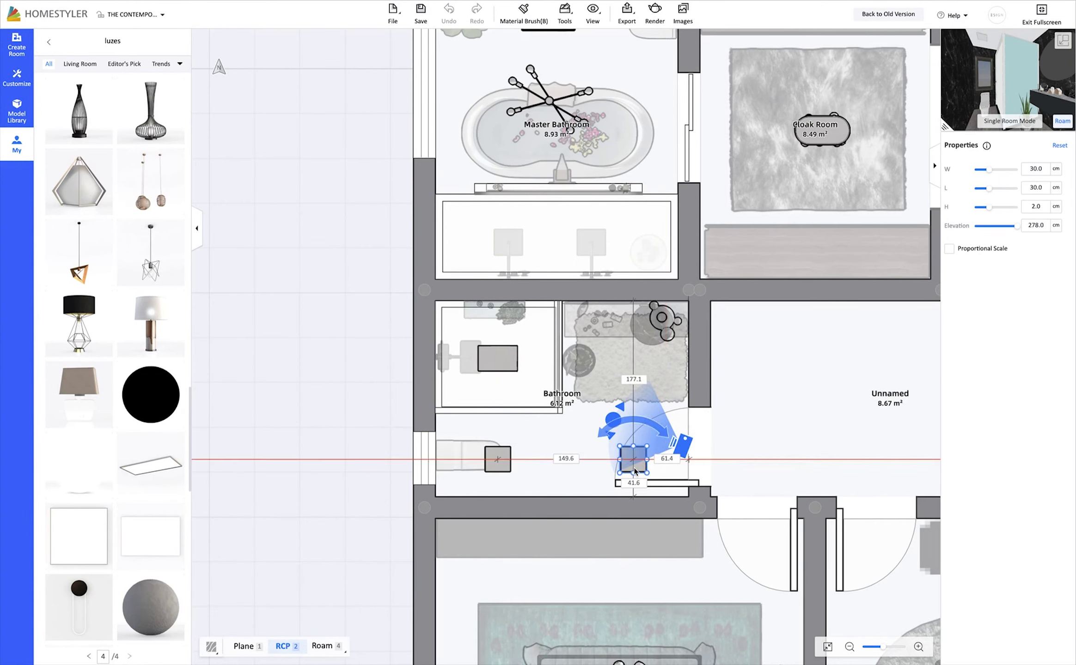
left_click(793, 432)
left_click(637, 374)
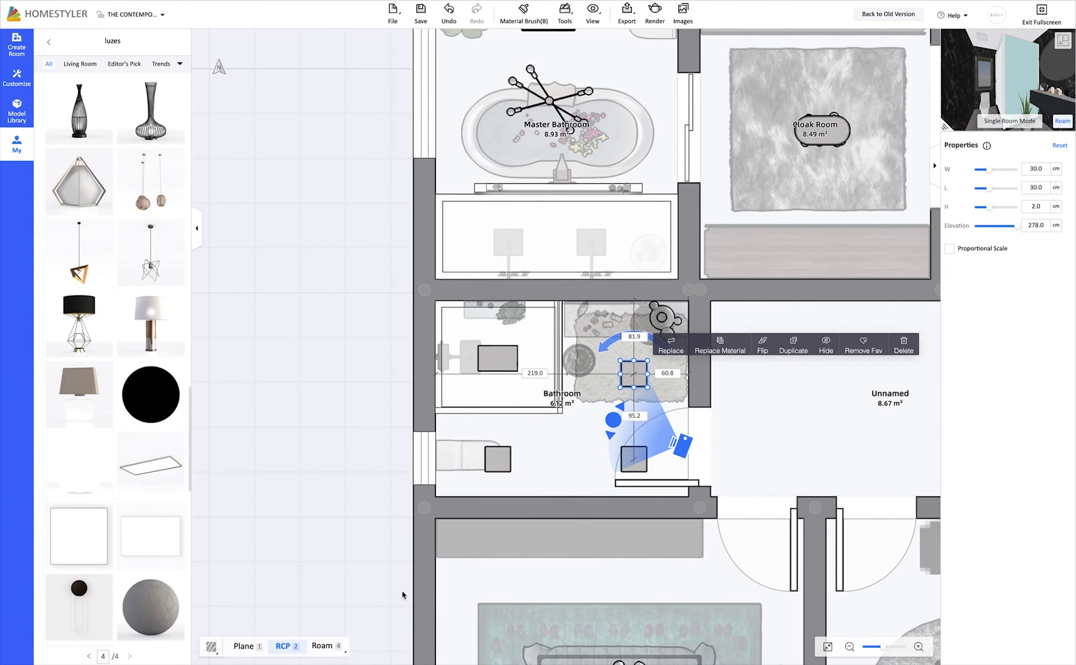
left_click(325, 646)
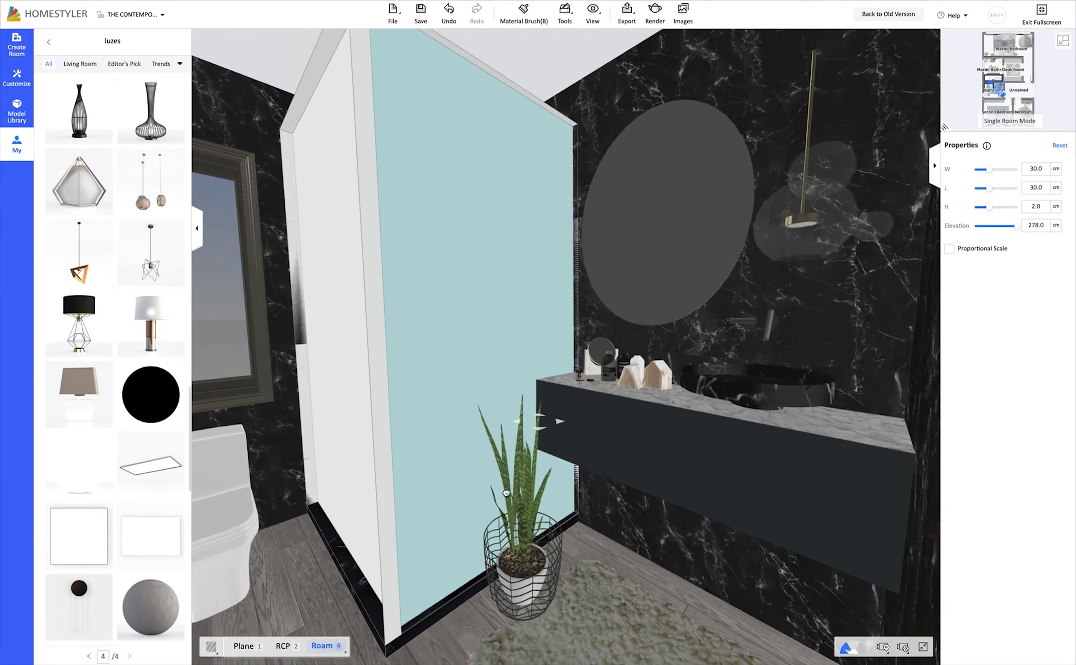
Frame the bathroom render camera, check the speed preview, and set HD 1920×1080 at 16:9
left_click_drag(506, 494, 553, 494)
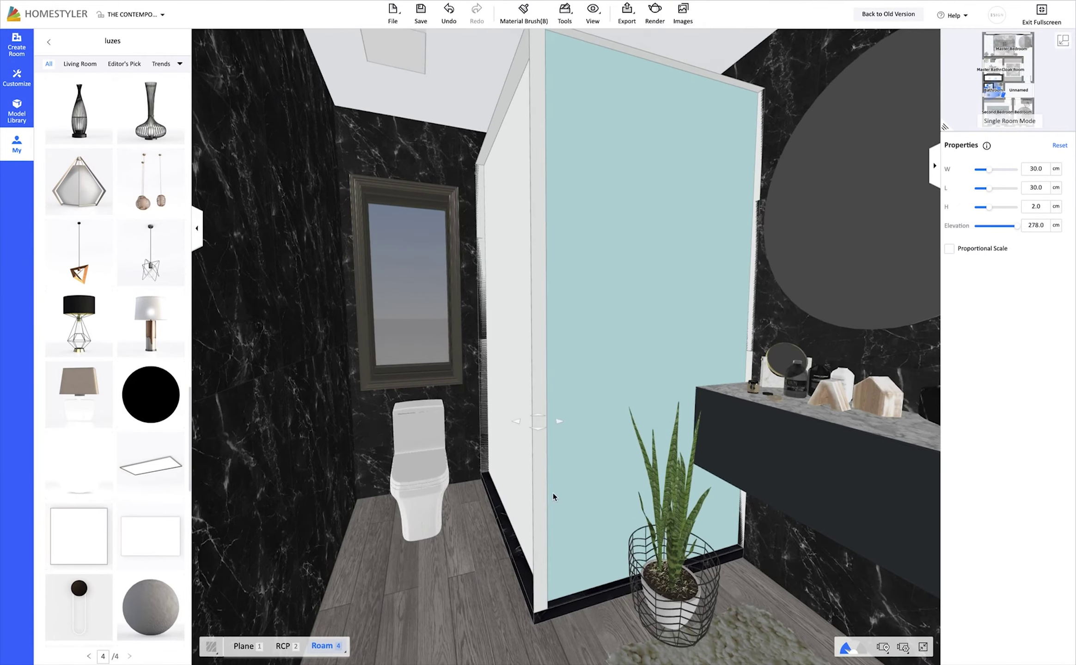
left_click(653, 23)
mouse_move(466, 331)
left_mouse_down()
mouse_move(443, 326)
mouse_move(443, 342)
left_mouse_up()
left_click_drag(622, 468, 622, 463)
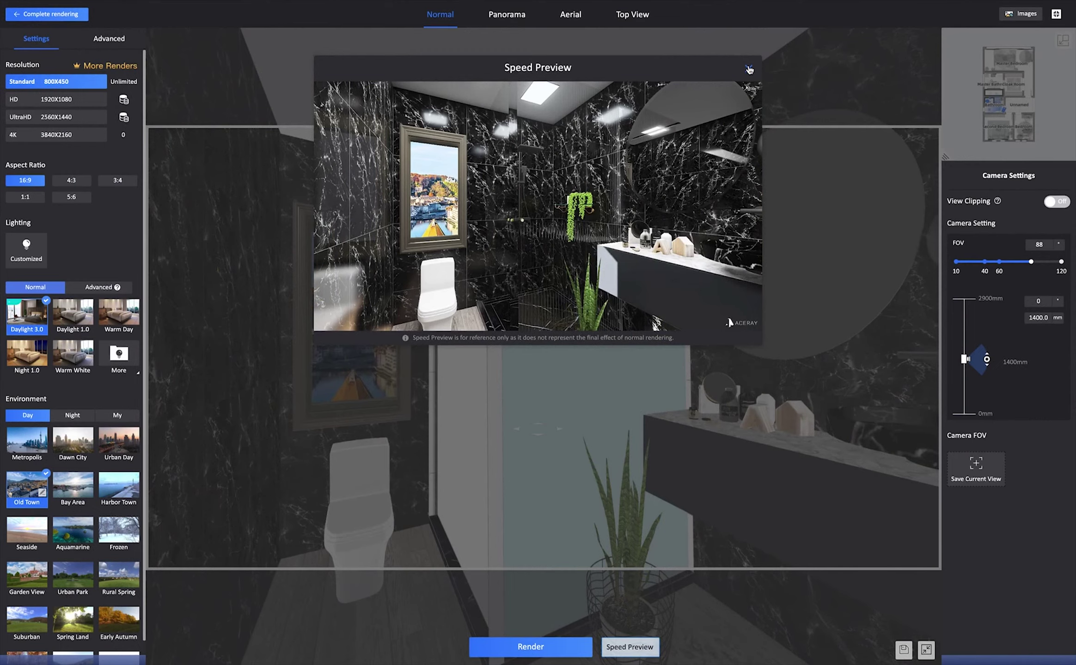
left_click(749, 70)
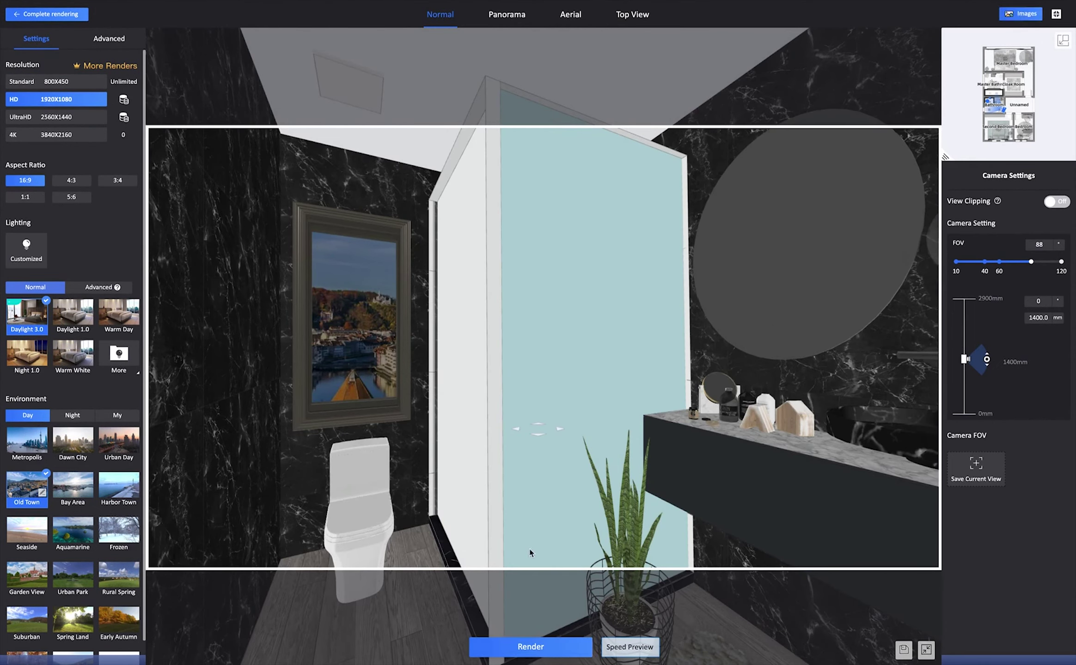
Try the 3:4, 5:6 and 1:1 aspect ratios, aiming the camera at the vanity and mirror
left_click_drag(530, 557, 684, 527)
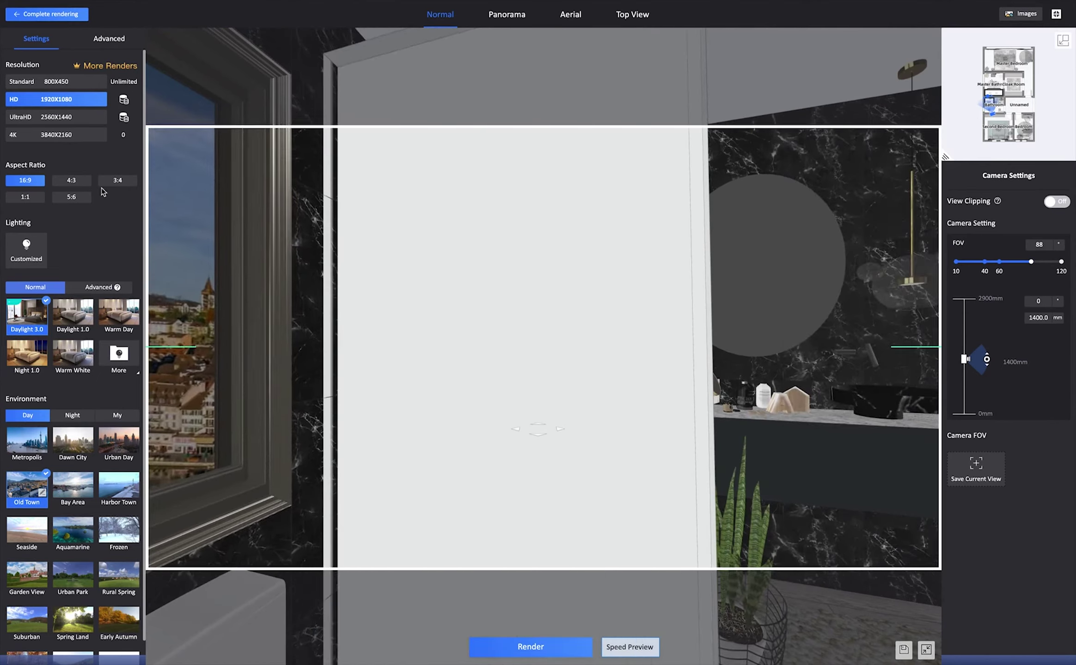
left_click(117, 181)
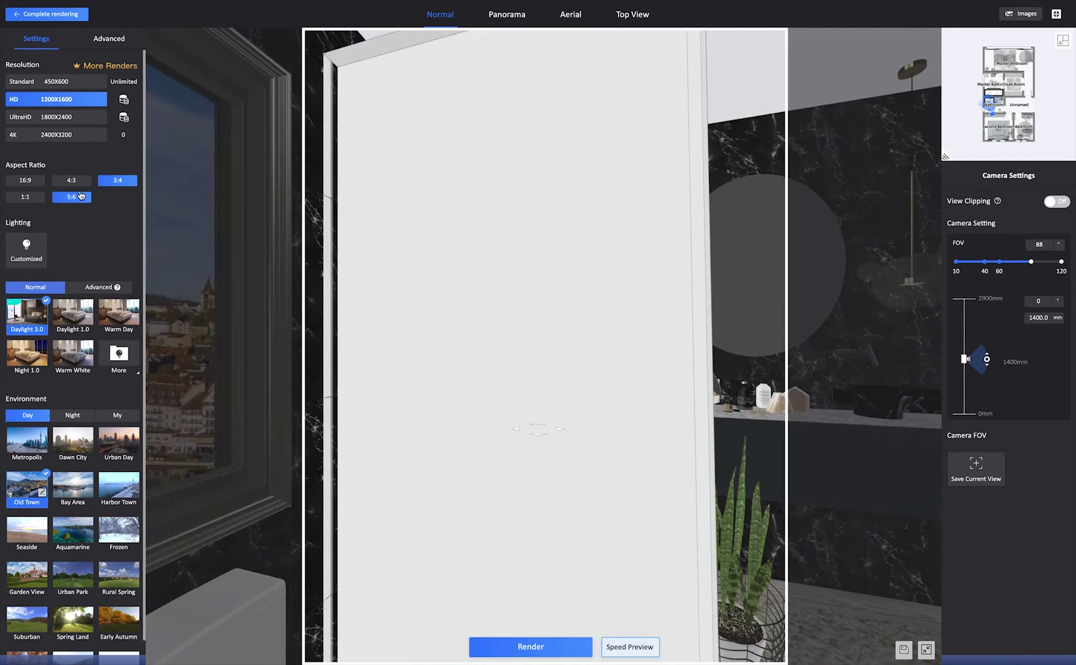
left_click(81, 195)
left_click(25, 197)
left_click(71, 197)
left_click(25, 197)
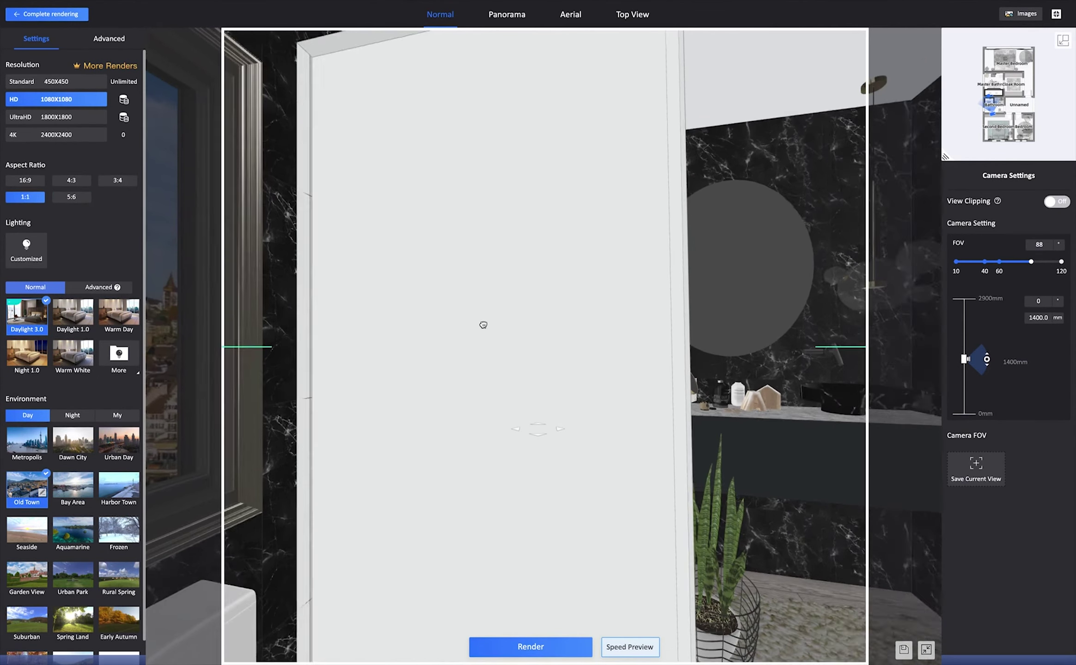
left_click_drag(483, 325, 478, 325)
Generate and view a Speed Preview of the square 1:1 view, dismissing the camera-in-wall warning
left_click(658, 652)
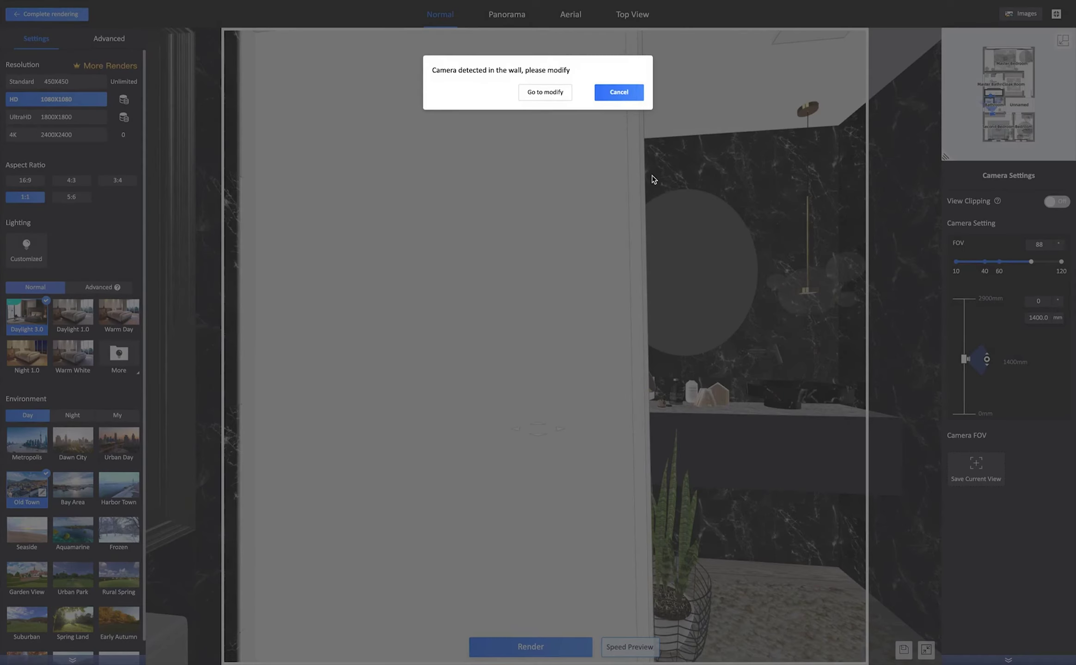
left_click(607, 93)
left_click(643, 647)
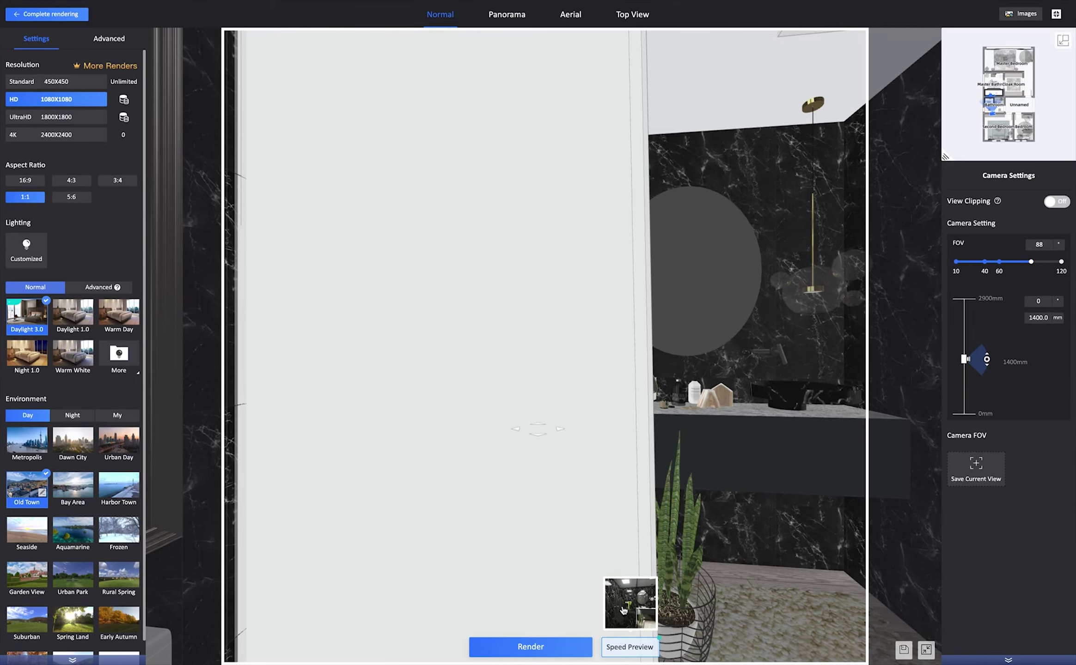
left_click(623, 611)
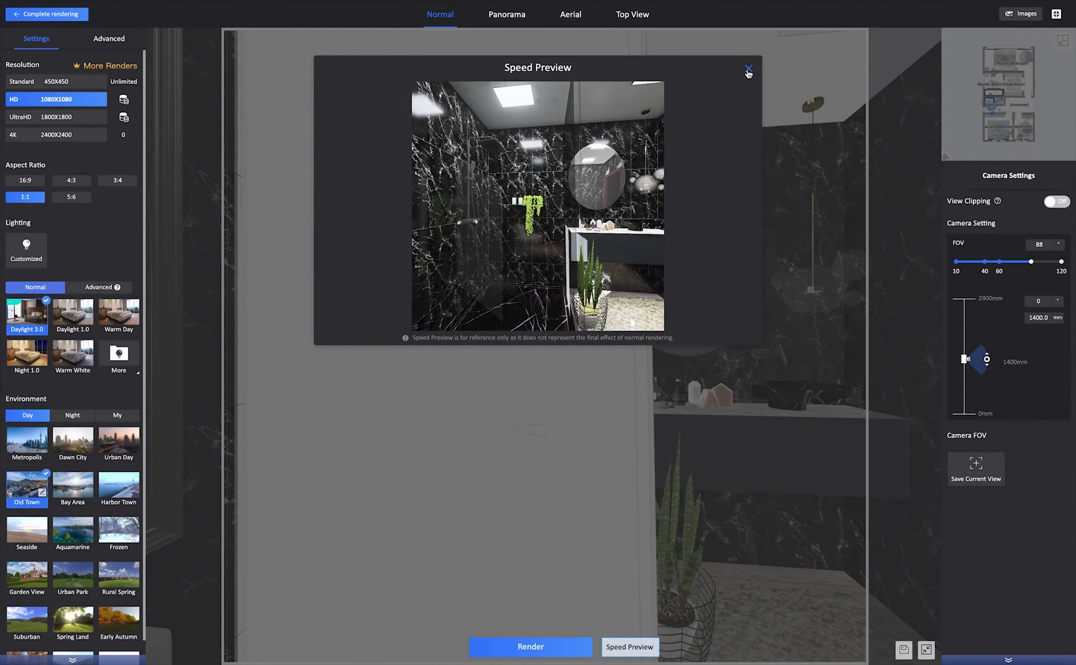
left_click(748, 70)
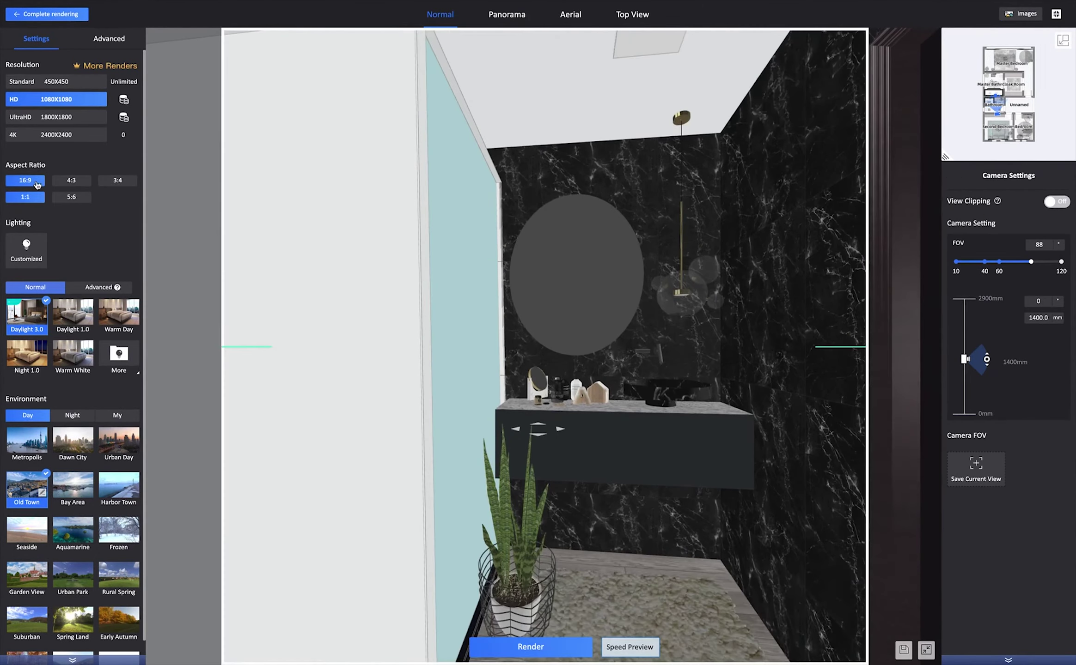
Return to 16:9 and choose Go to modify to move the camera out of the wall
left_click(37, 185)
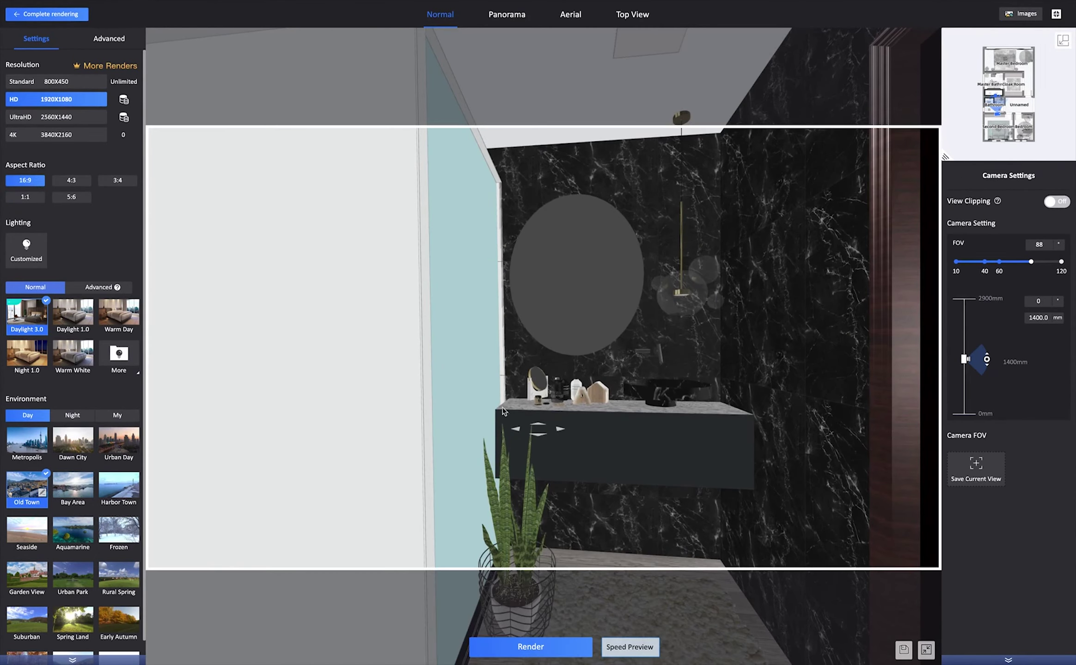
left_click(654, 648)
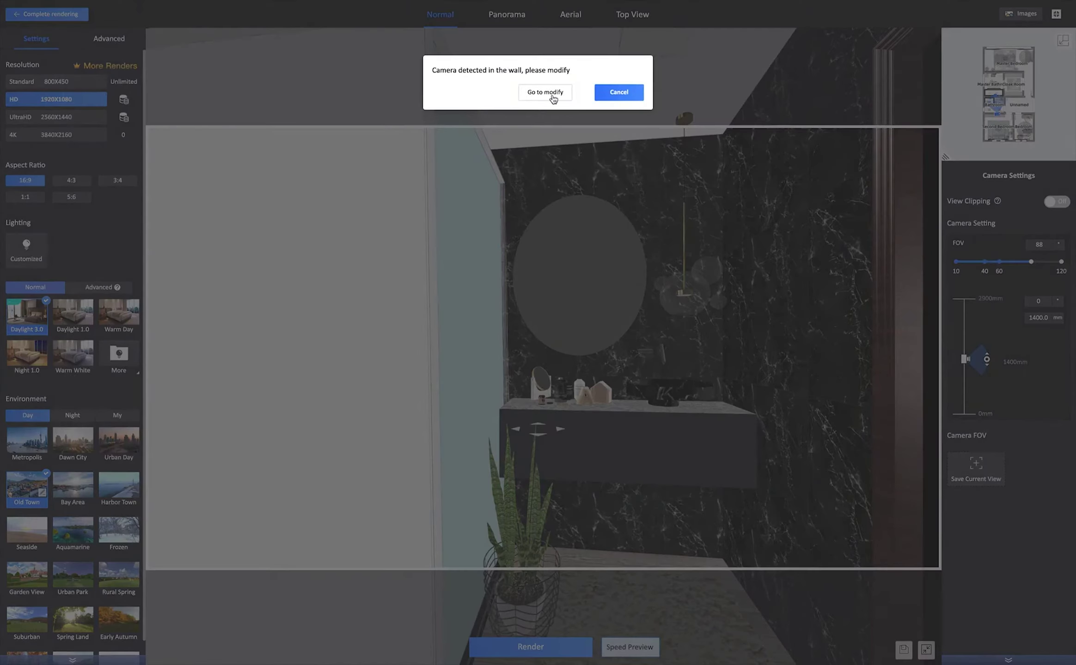
left_click(551, 96)
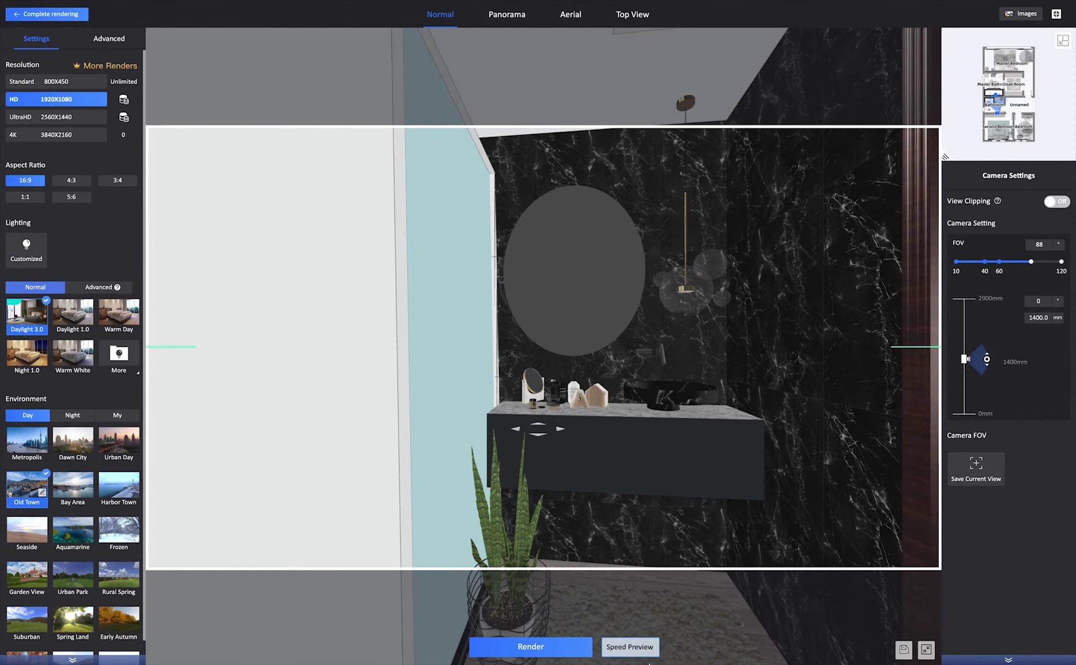